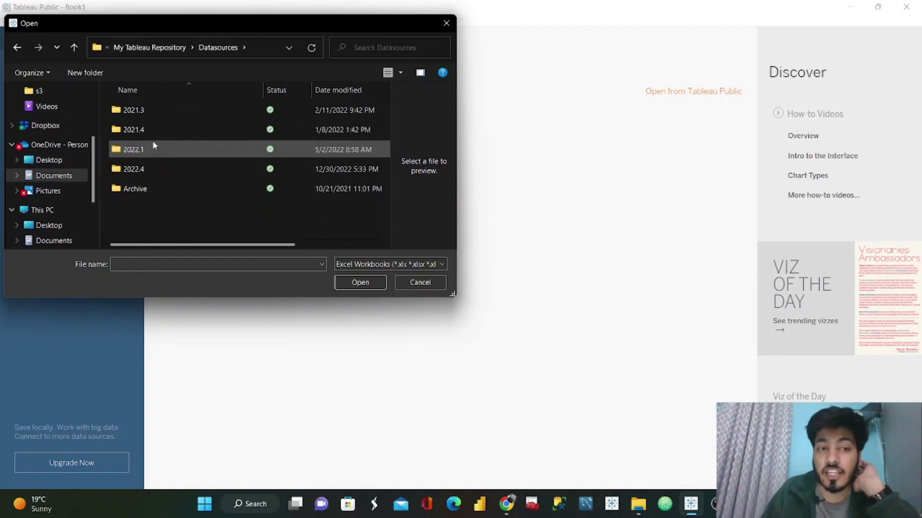
# Open the Sample - Superstore workbook from the 2022.4 en_US-US datasources folder
pyautogui.doubleClick(150, 171)
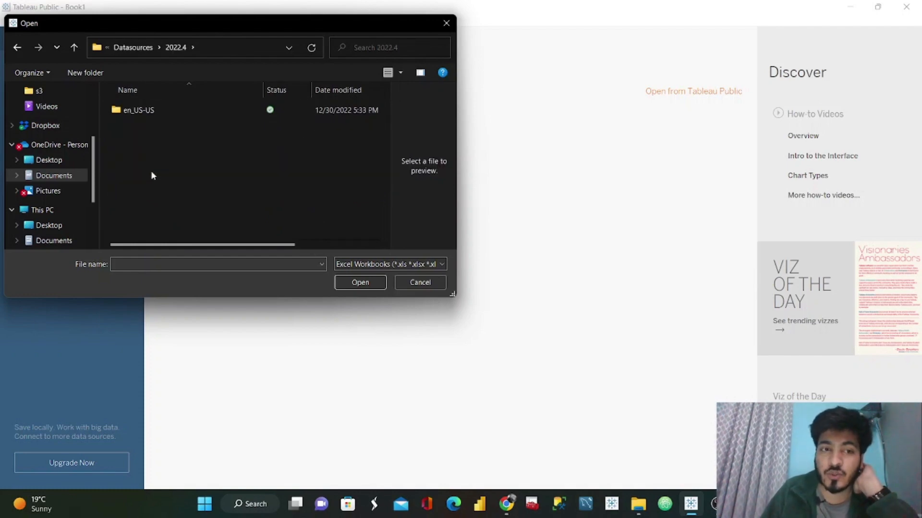
pyautogui.doubleClick(154, 114)
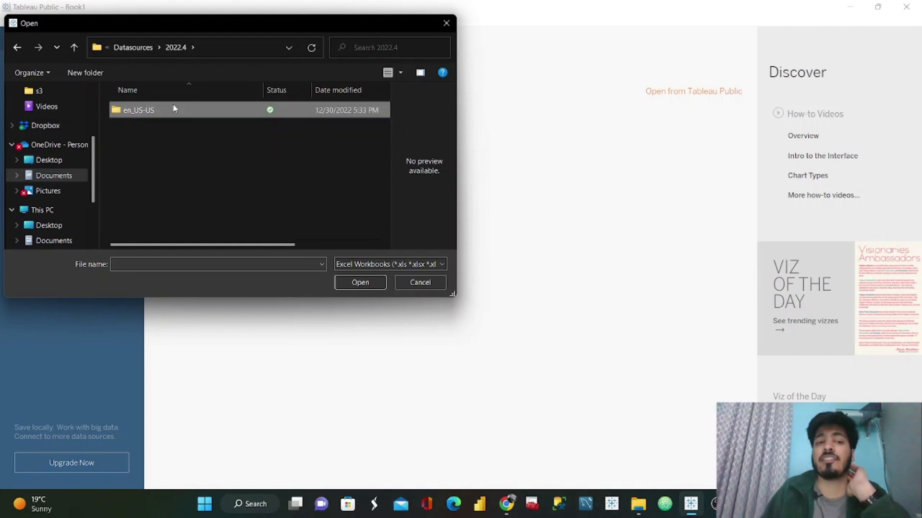
pyautogui.click(165, 113)
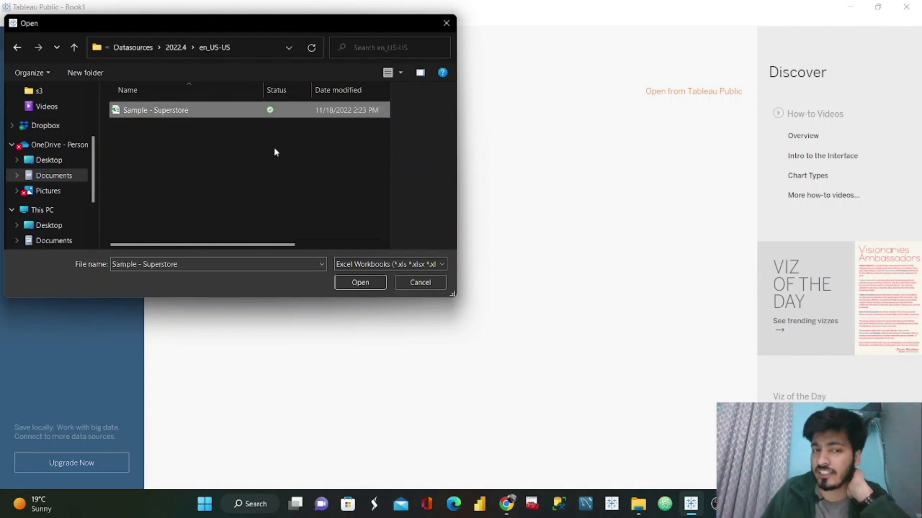
pyautogui.click(359, 282)
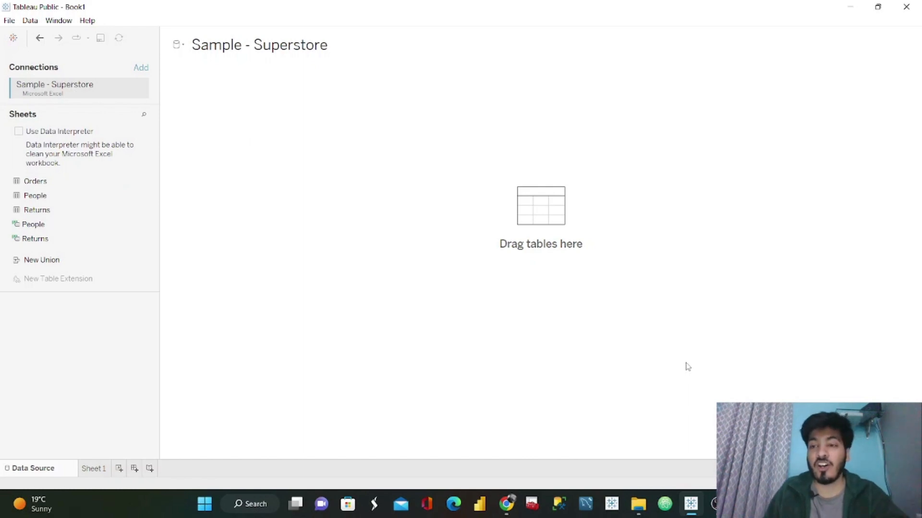
# Add the Orders table to the data source and open Sheet 1 with Show Me collapsed
pyautogui.moveTo(48, 183); pyautogui.dragTo(359, 102)
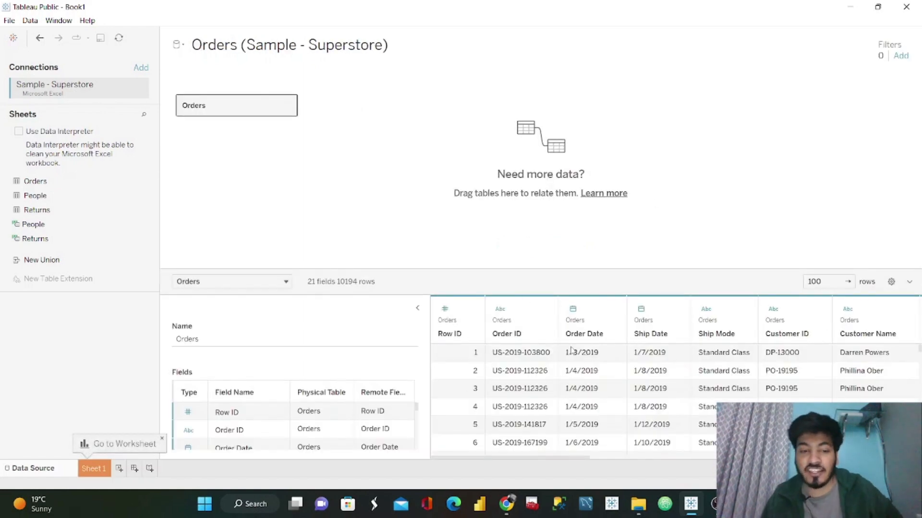
pyautogui.click(102, 467)
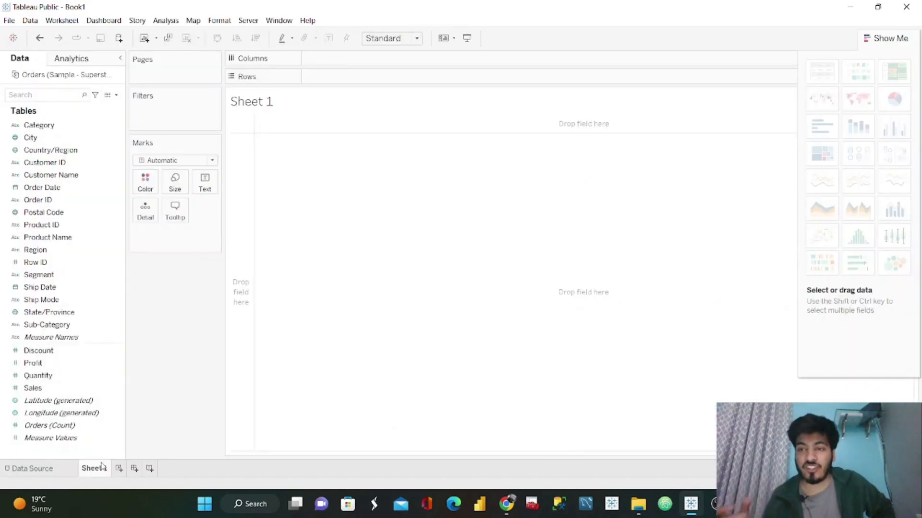
pyautogui.click(892, 37)
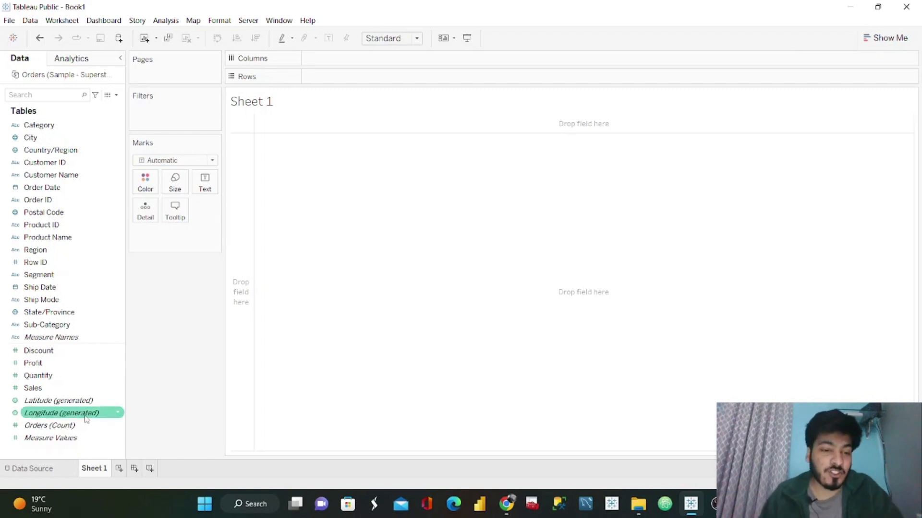
# Rename the worksheet as MAP
pyautogui.doubleClick(102, 469)
pyautogui.write('m')
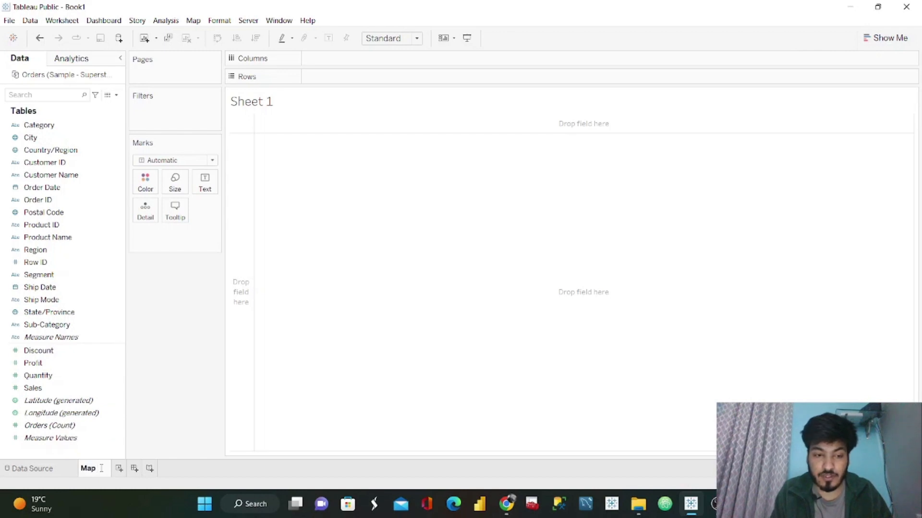
pyautogui.press('Return')
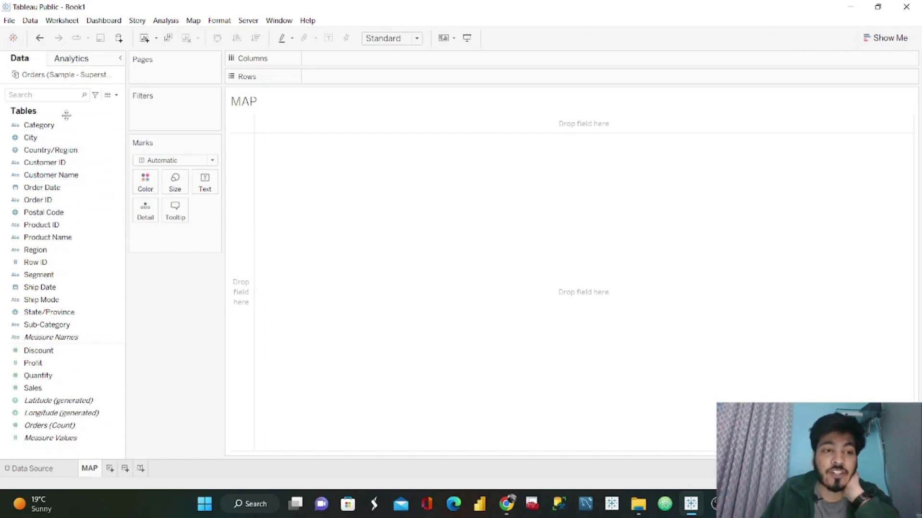
# Plot State/Province on a map and resolve its unknown locations by taking the country from the Country/Region field
pyautogui.click(52, 315)
pyautogui.doubleClick(52, 313)
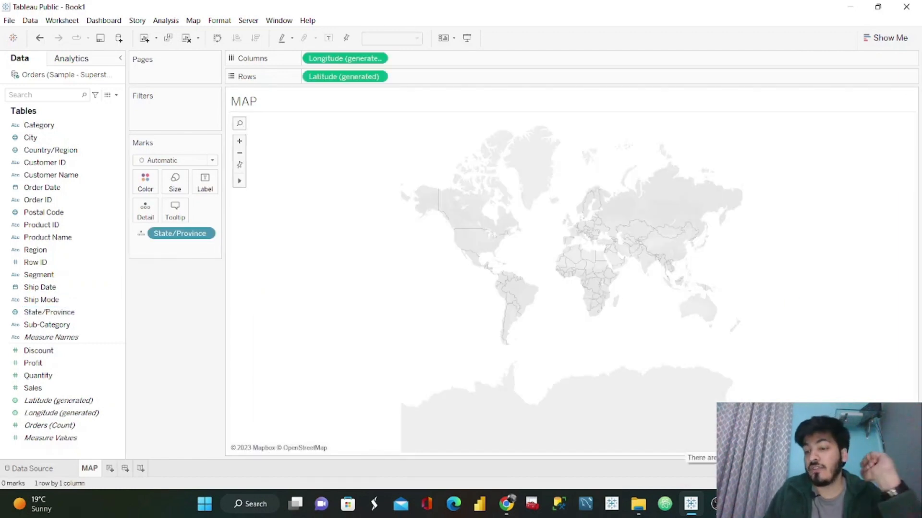
pyautogui.click(700, 458)
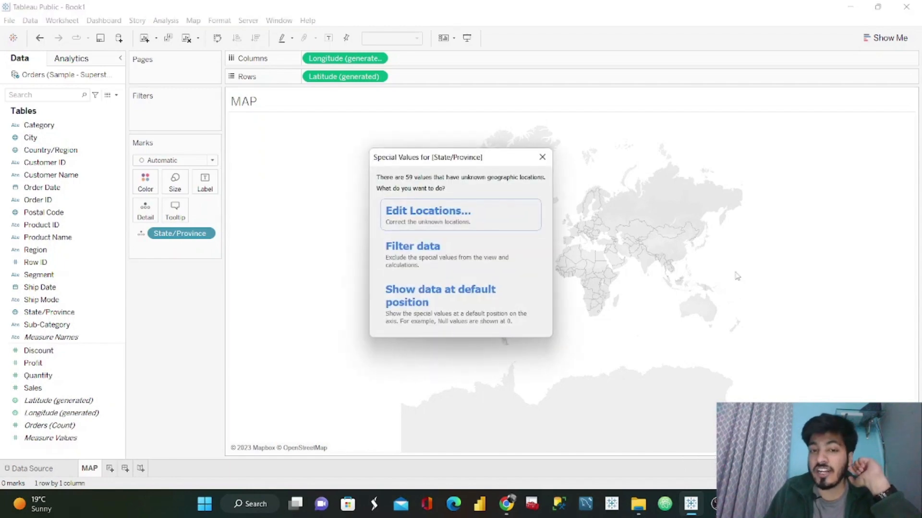
pyautogui.click(437, 221)
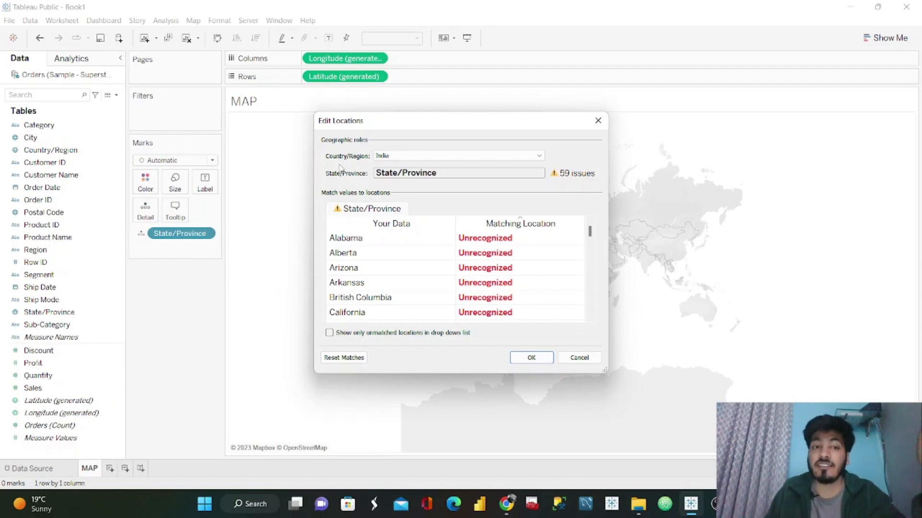
pyautogui.click(540, 155)
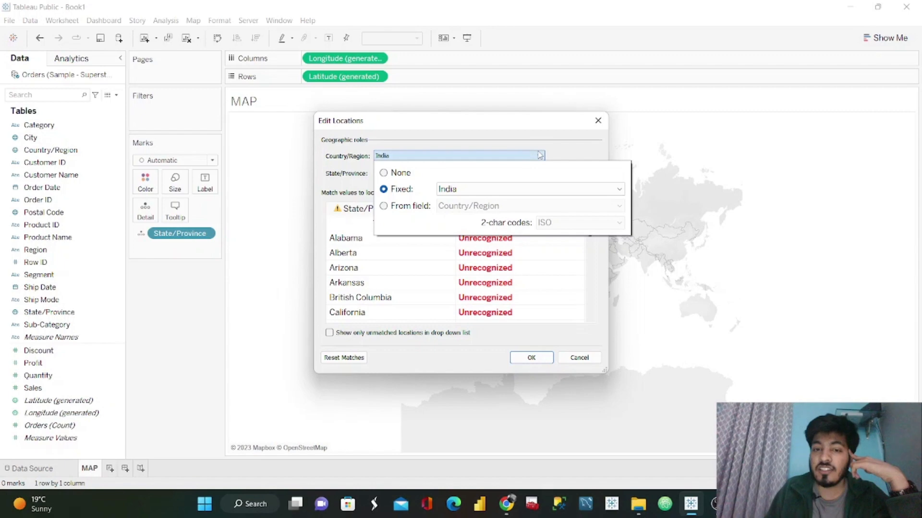
pyautogui.click(383, 207)
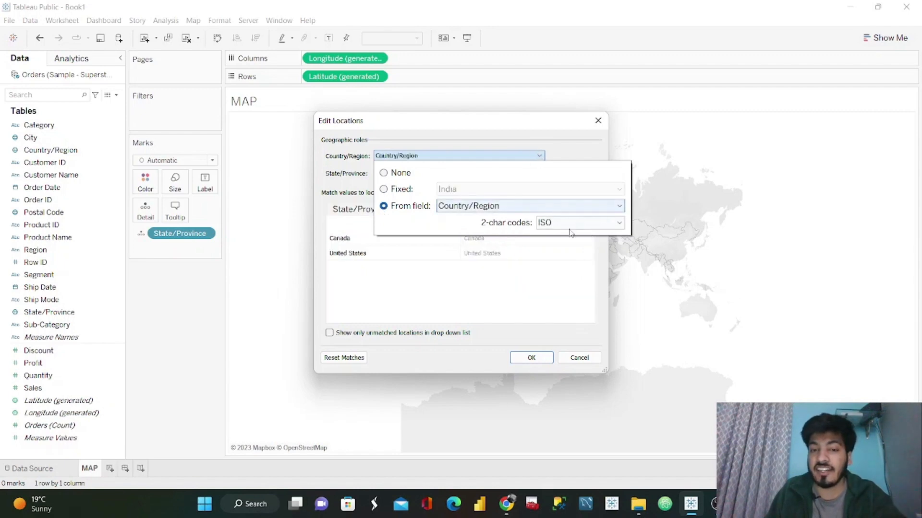
pyautogui.click(508, 295)
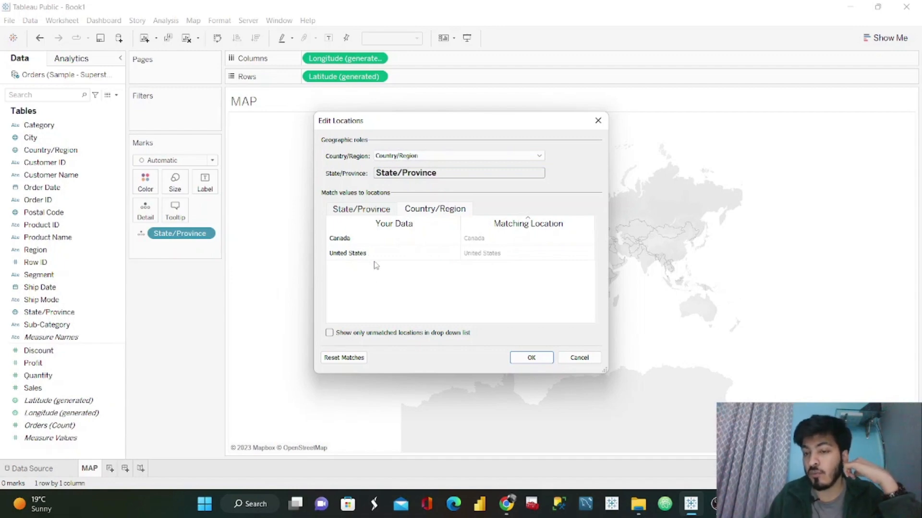
pyautogui.click(540, 358)
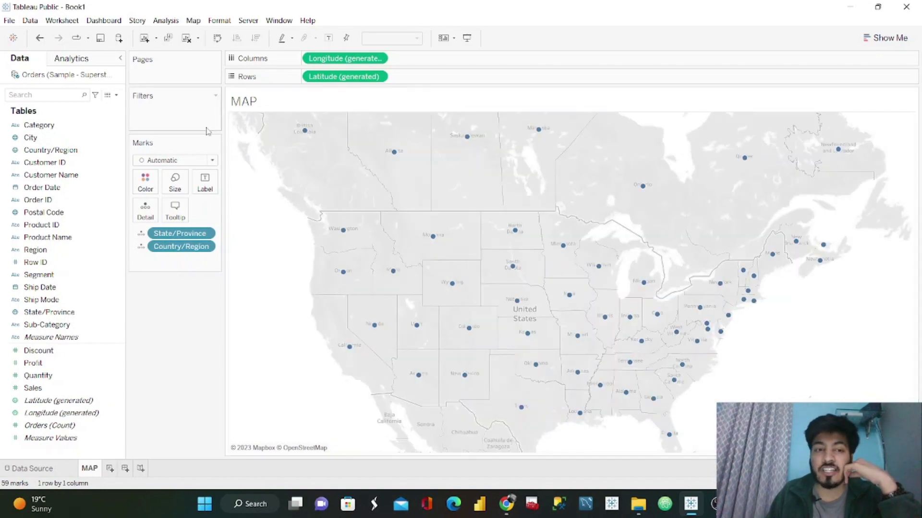
# Set the mark type to Map and color the states and provinces by Profit
pyautogui.click(199, 161)
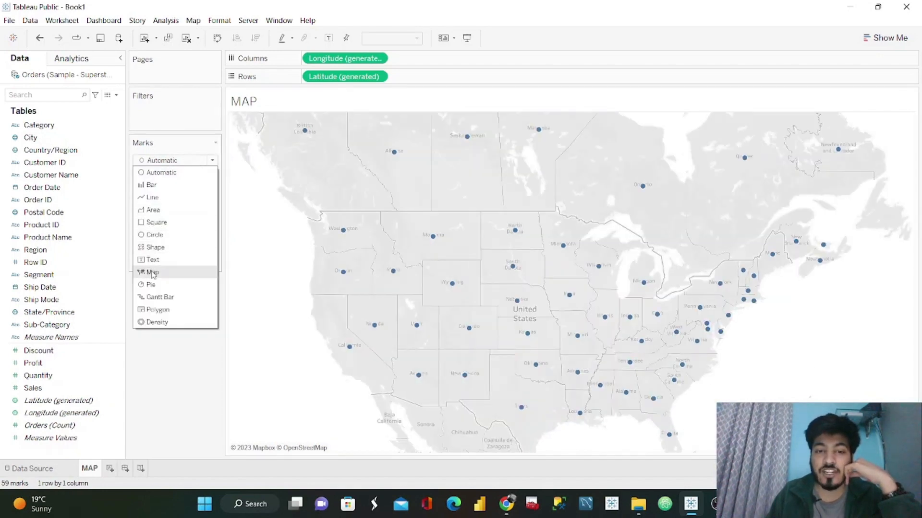
pyautogui.click(153, 273)
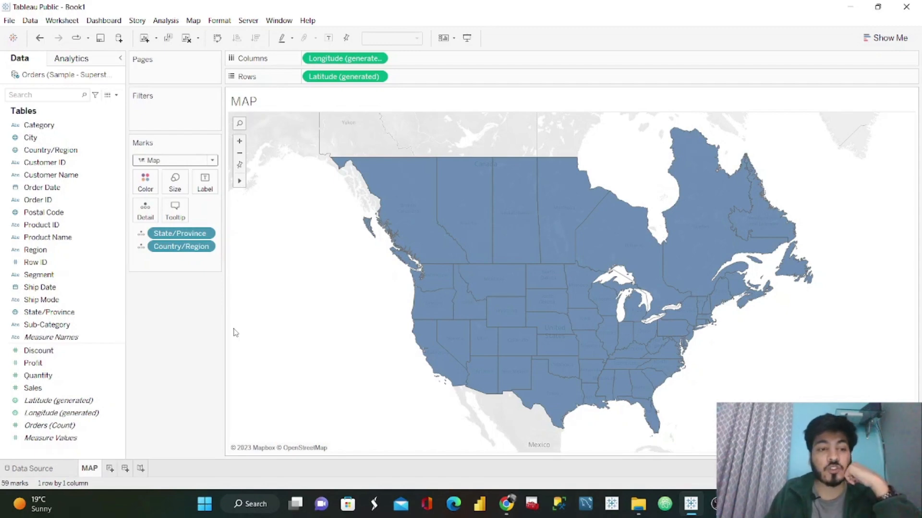
pyautogui.moveTo(33, 363); pyautogui.dragTo(146, 181)
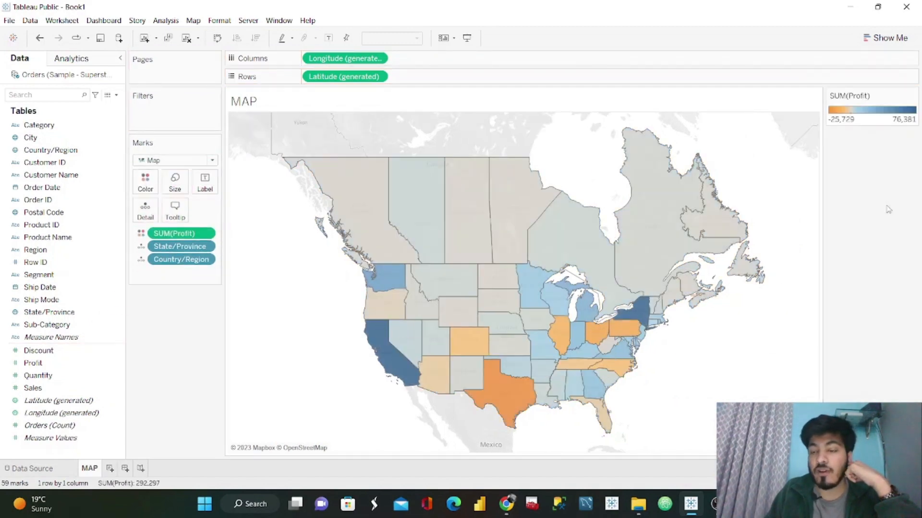
# Change the map's Profit color palette to Red-Green Diverging
pyautogui.click(912, 95)
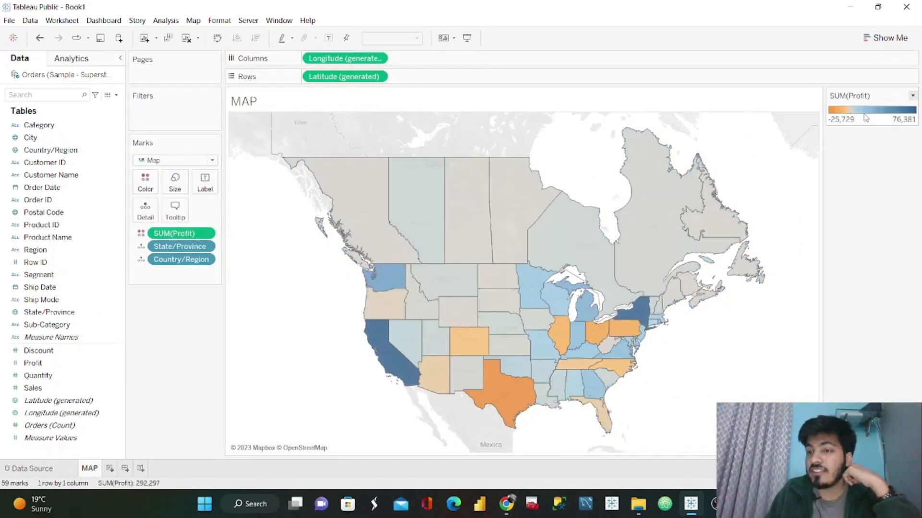
pyautogui.click(866, 118)
pyautogui.click(120, 58)
pyautogui.click(913, 96)
pyautogui.click(861, 108)
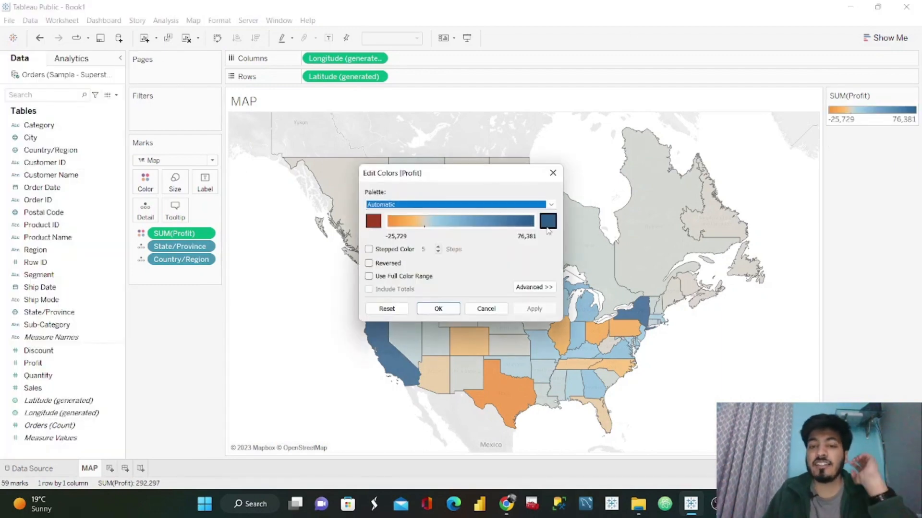
pyautogui.click(551, 204)
pyautogui.click(424, 331)
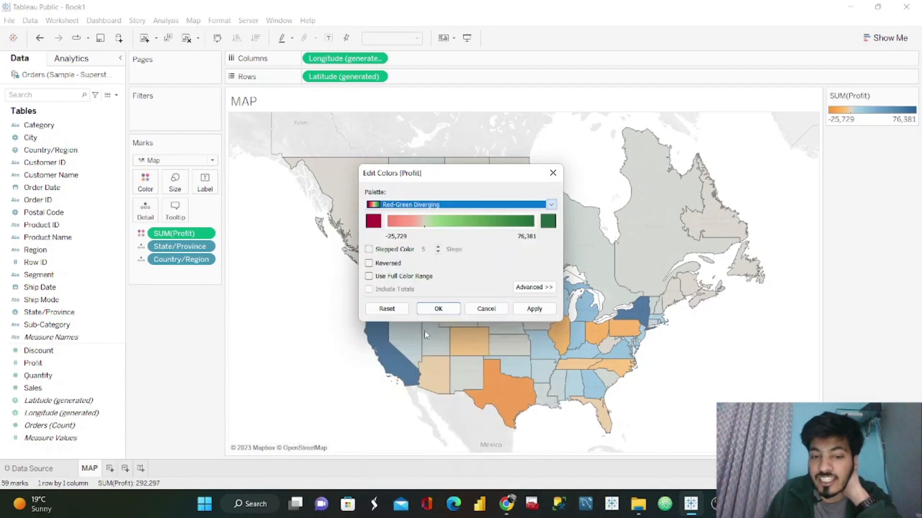
pyautogui.click(534, 308)
pyautogui.click(437, 309)
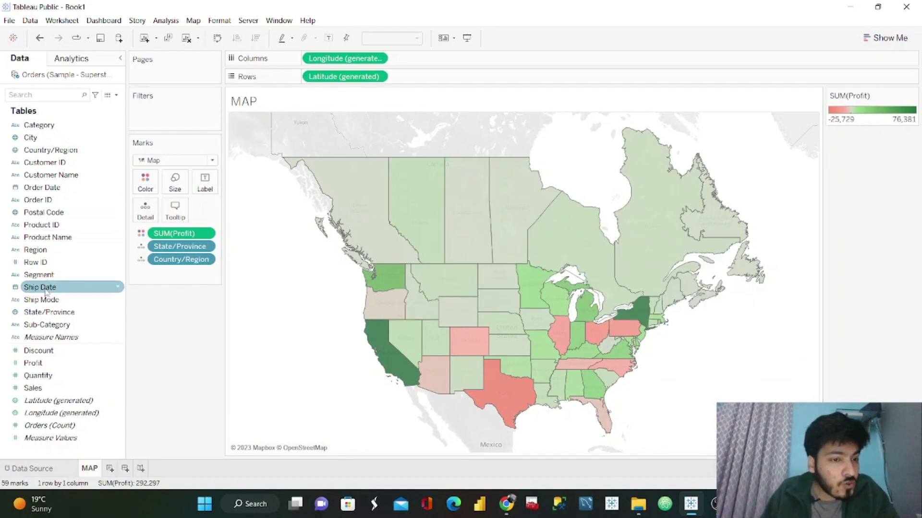
pyautogui.moveTo(501, 393)
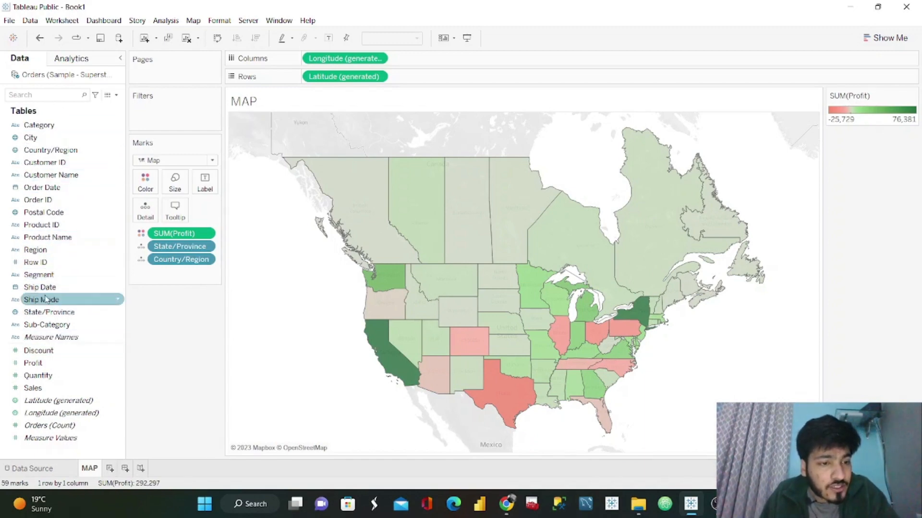
pyautogui.moveTo(49, 315); pyautogui.dragTo(214, 194)
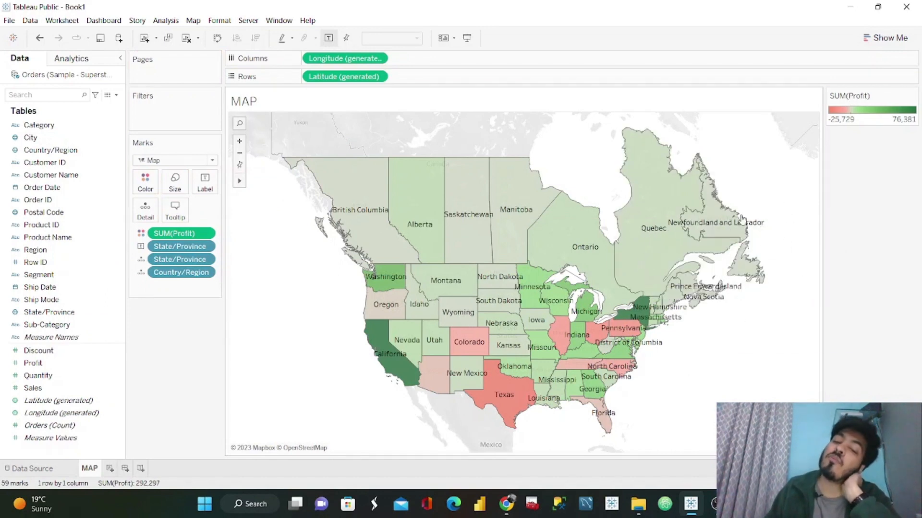
pyautogui.moveTo(688, 229)
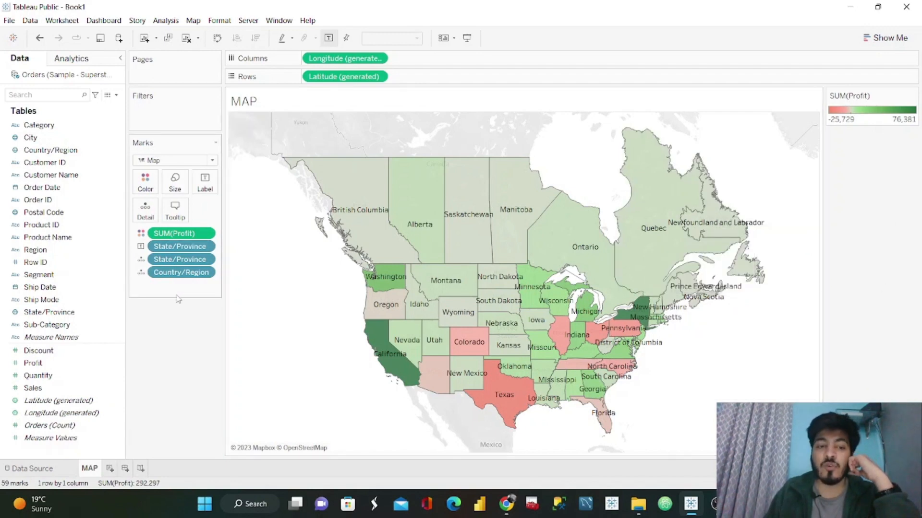
pyautogui.moveTo(179, 263); pyautogui.dragTo(177, 301)
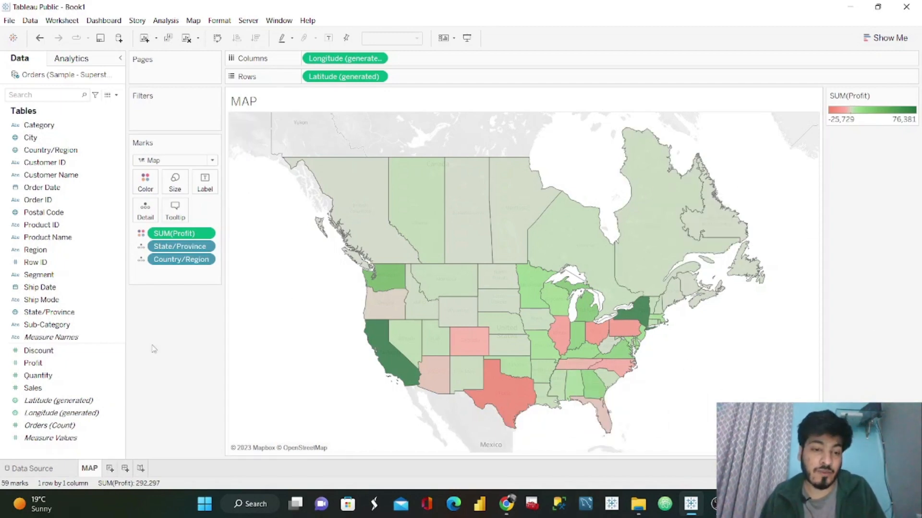
# Create a new worksheet and name it BAR
pyautogui.click(110, 469)
pyautogui.doubleClick(120, 468)
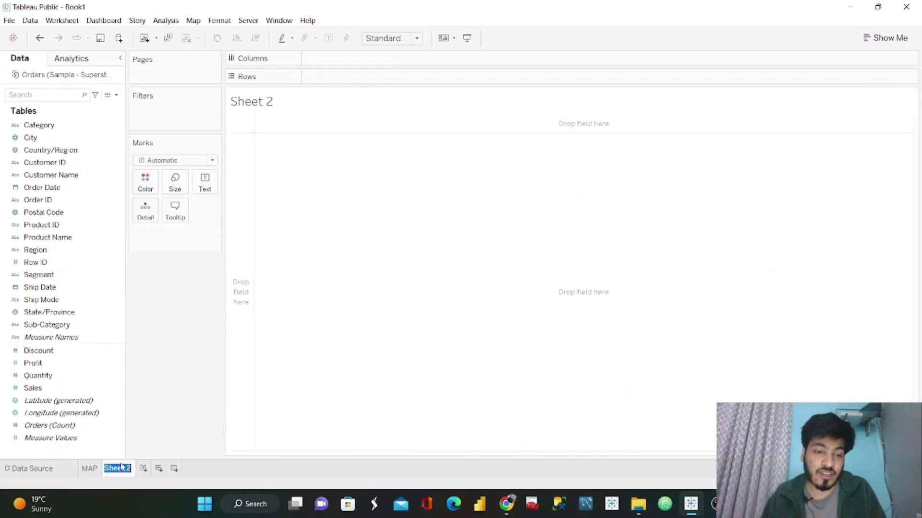
pyautogui.write('BAR')
pyautogui.press('Return')
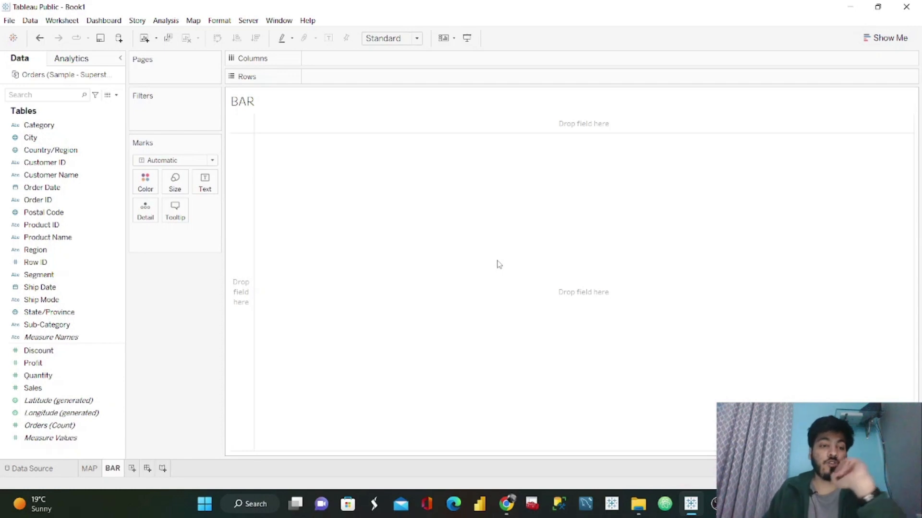
# Build a bar chart with Sub-Category on the rows and the sum of Sales on the columns
pyautogui.click(51, 325)
pyautogui.moveTo(51, 324); pyautogui.dragTo(346, 77)
pyautogui.moveTo(34, 388); pyautogui.dragTo(172, 302)
pyautogui.moveTo(369, 62); pyautogui.dragTo(356, 58)
# Sort the sub-category bars in descending order of Sales and fit the chart to Entire View
pyautogui.click(257, 39)
pyautogui.click(415, 38)
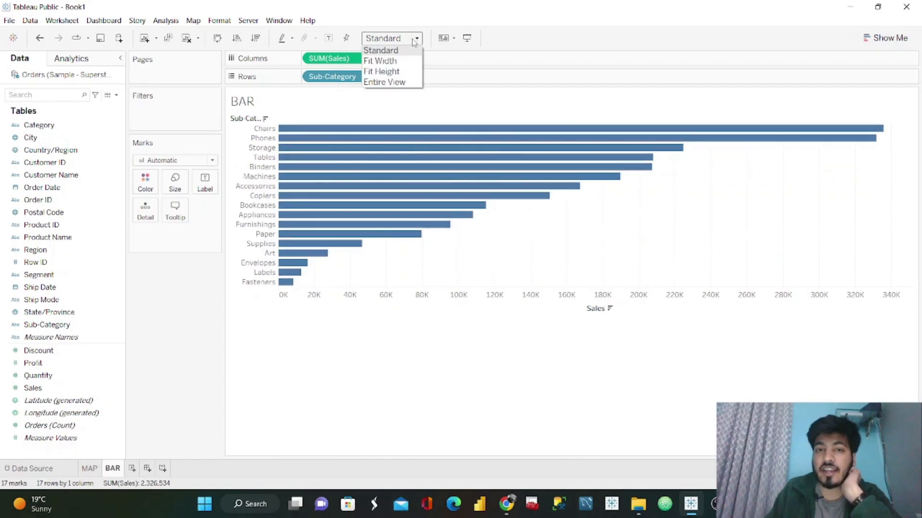
pyautogui.click(399, 82)
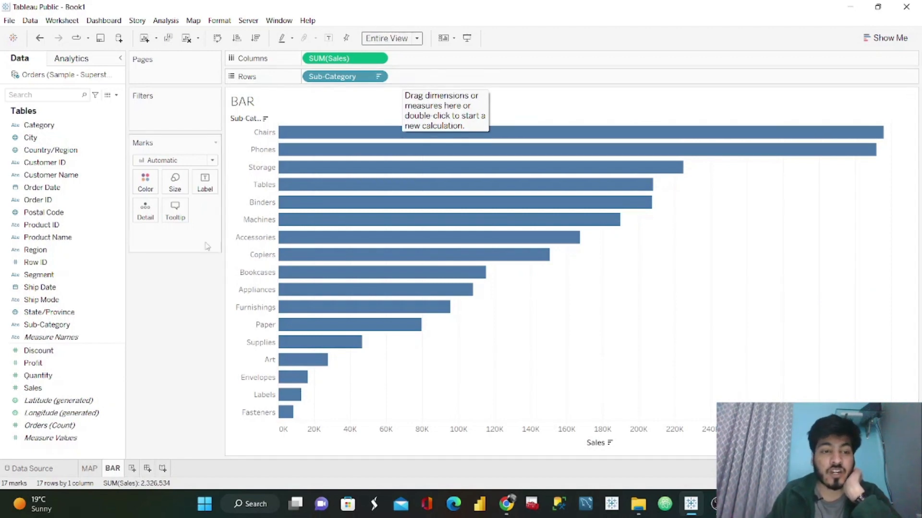
# Color the sub-category bars by the sum of Profit using the Red-Black Diverging palette
pyautogui.click(53, 377)
pyautogui.moveTo(34, 363); pyautogui.dragTo(145, 181)
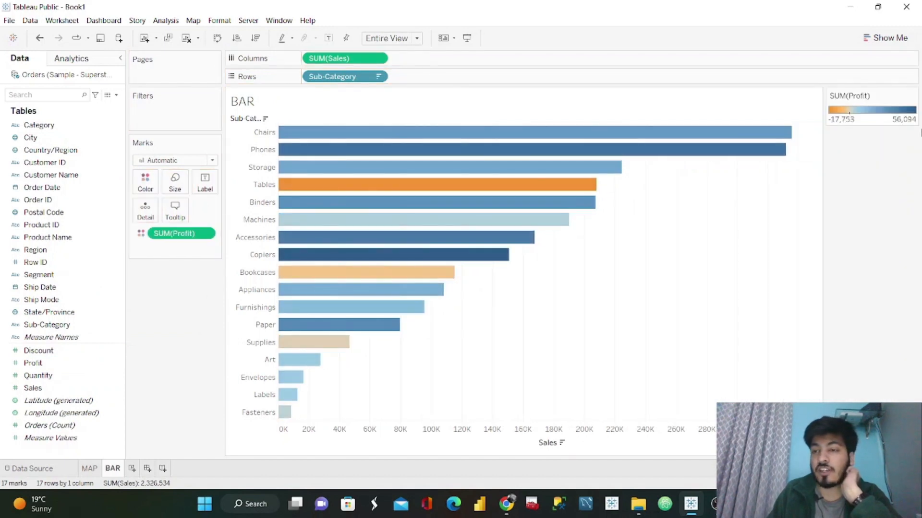
pyautogui.click(912, 99)
pyautogui.click(859, 107)
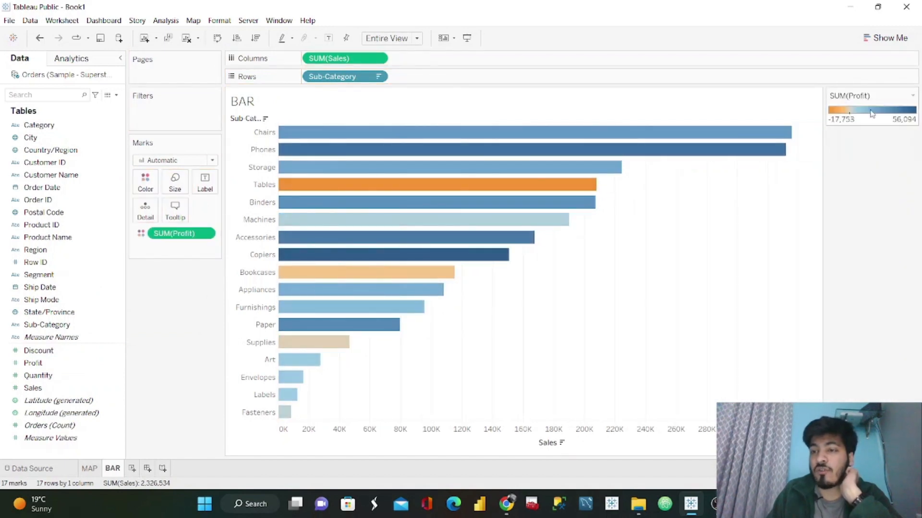
pyautogui.click(550, 205)
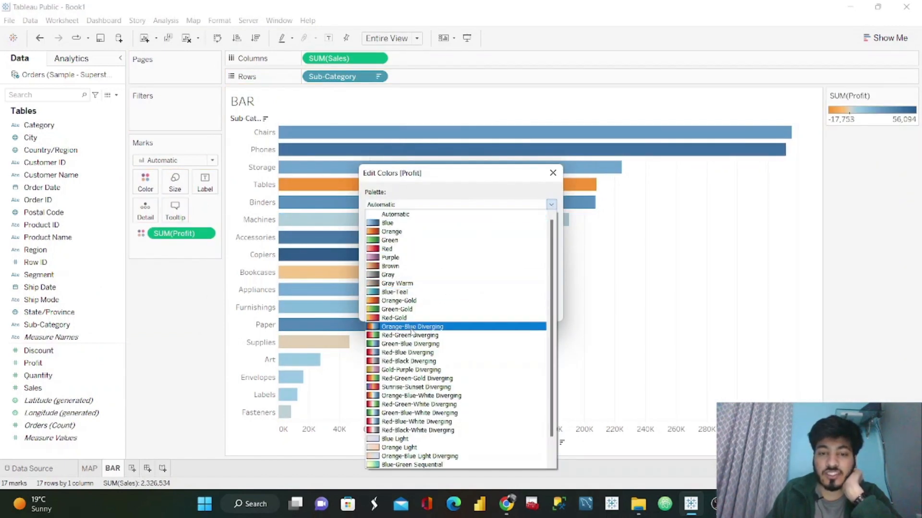
pyautogui.click(416, 361)
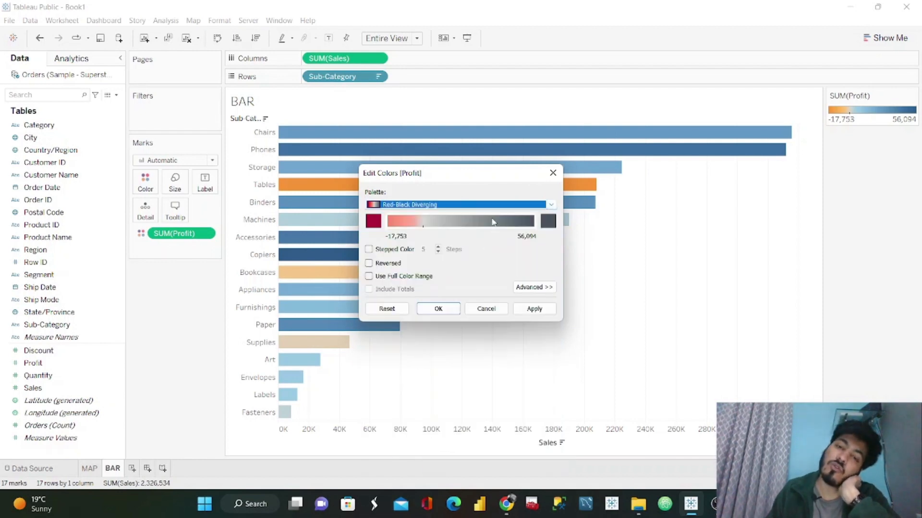
pyautogui.click(535, 308)
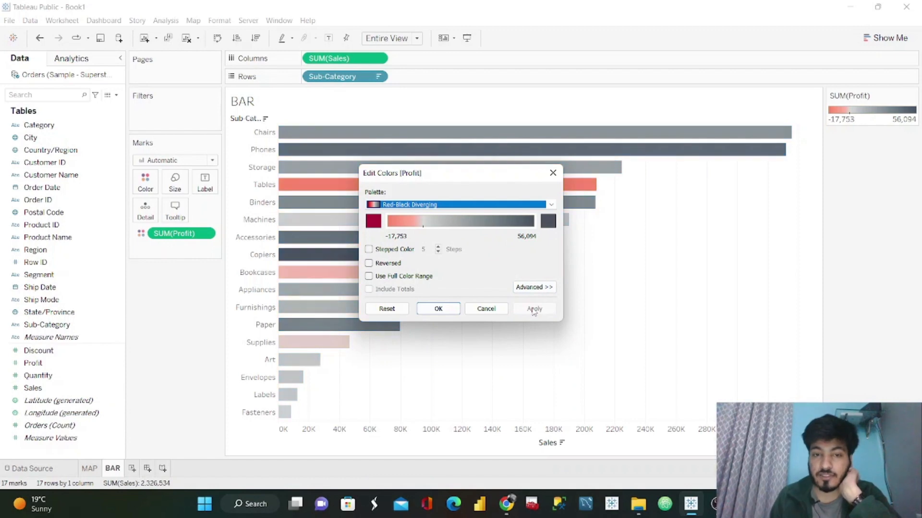
pyautogui.click(439, 310)
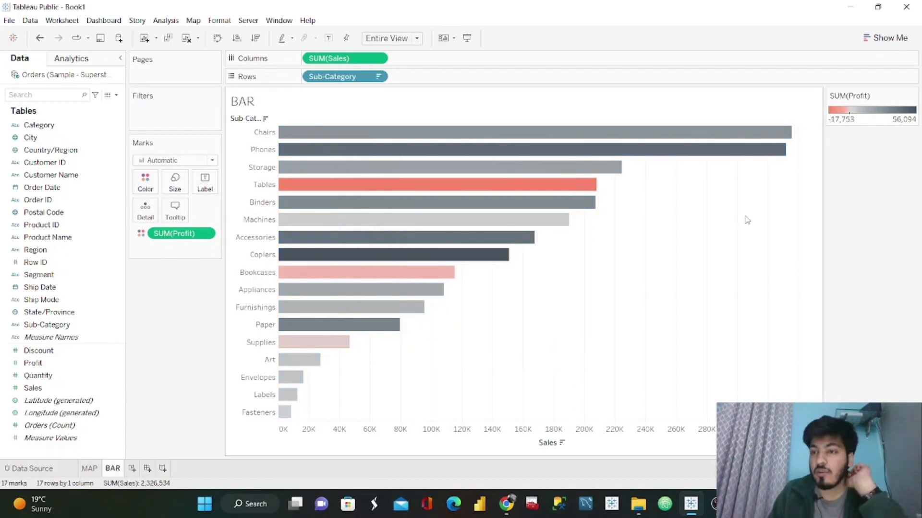
# Change the Profit color palette on the MAP worksheet to Red-Black Diverging
pyautogui.click(90, 468)
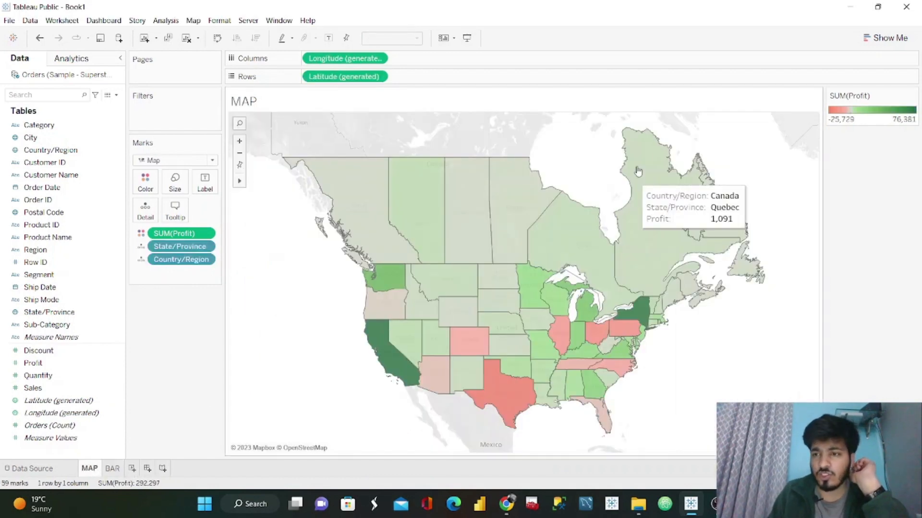
pyautogui.click(913, 96)
pyautogui.click(864, 111)
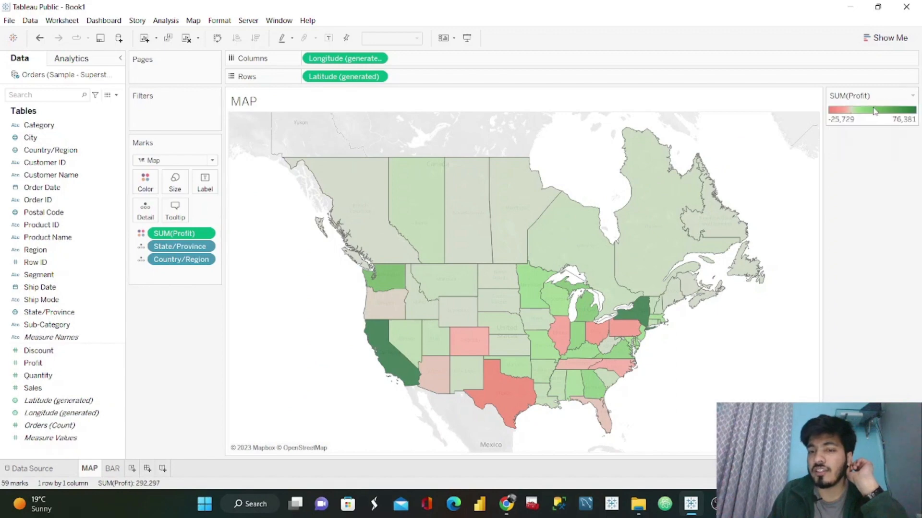
pyautogui.click(550, 204)
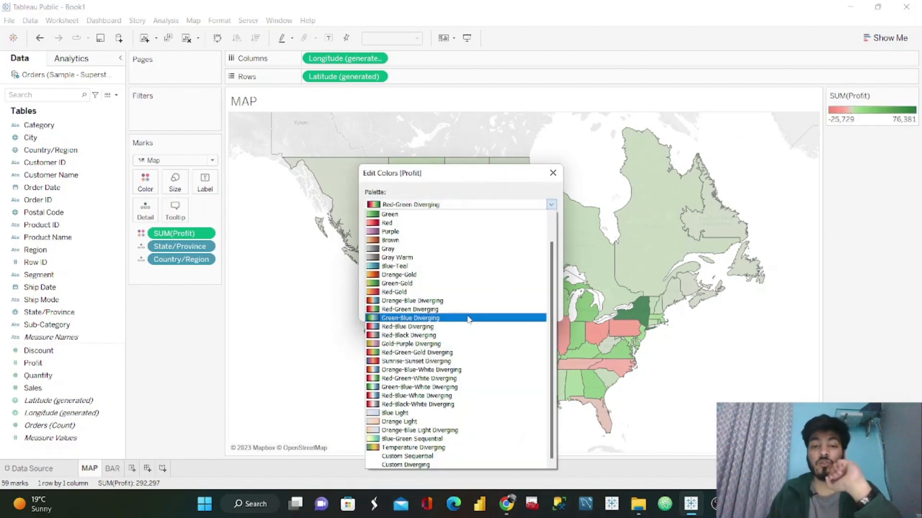
pyautogui.click(442, 335)
pyautogui.click(534, 310)
pyautogui.click(438, 309)
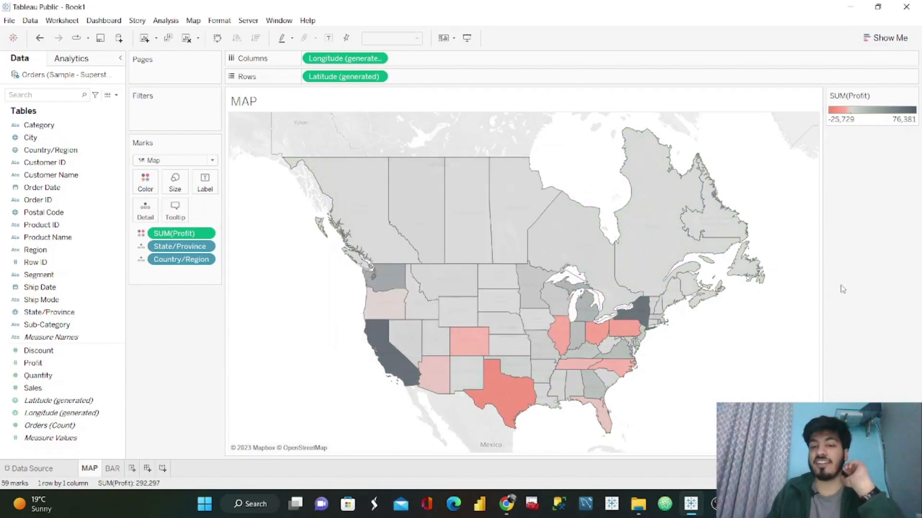
# Return to the BAR worksheet and hide the header of the Sales axis
pyautogui.click(111, 470)
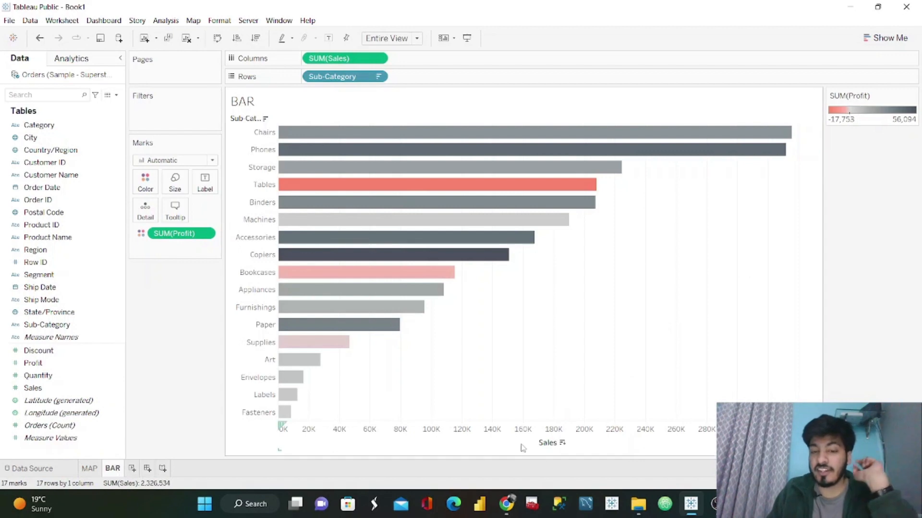
pyautogui.click(89, 469)
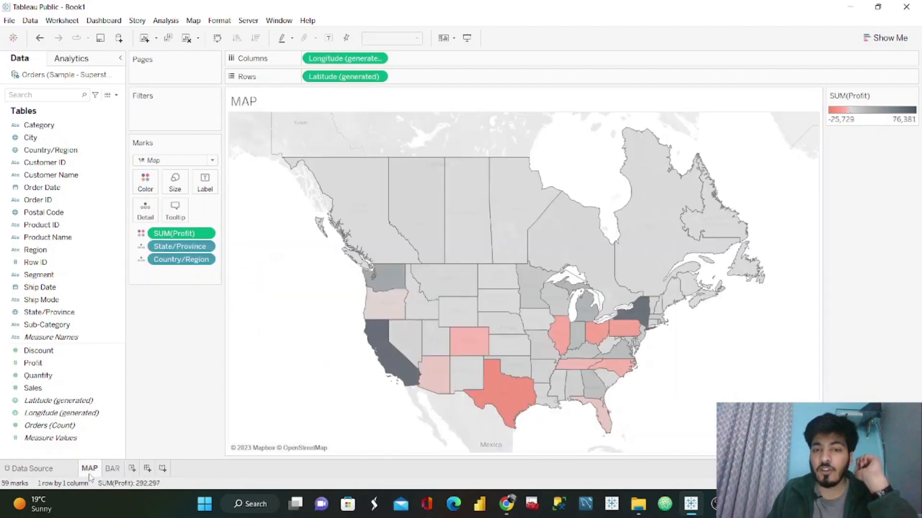
pyautogui.click(112, 469)
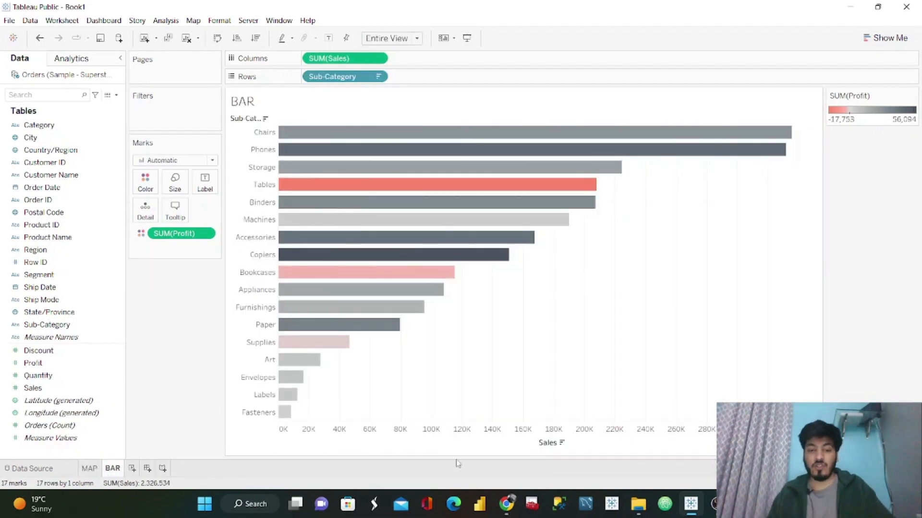
pyautogui.rightClick(496, 437)
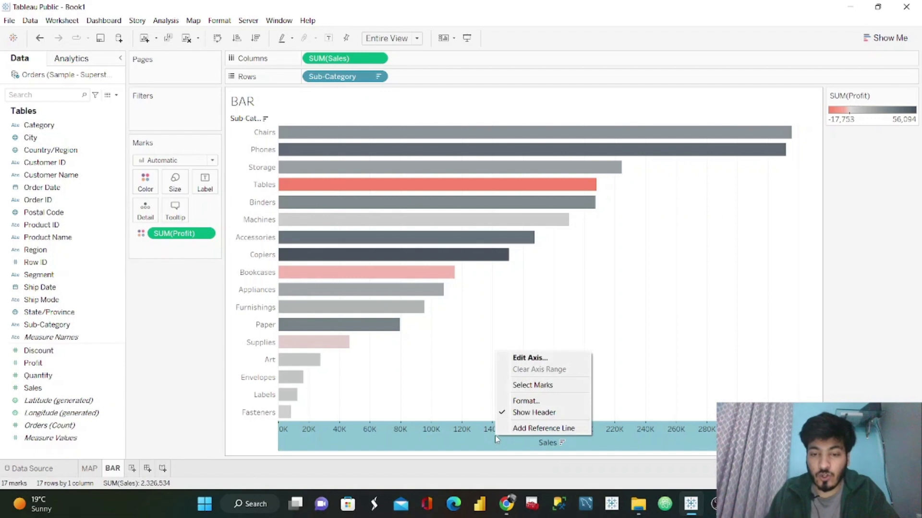
pyautogui.click(538, 415)
# Remove the grid lines from the bar chart by setting the sheet's Grid Lines to None
pyautogui.rightClick(629, 311)
pyautogui.click(672, 362)
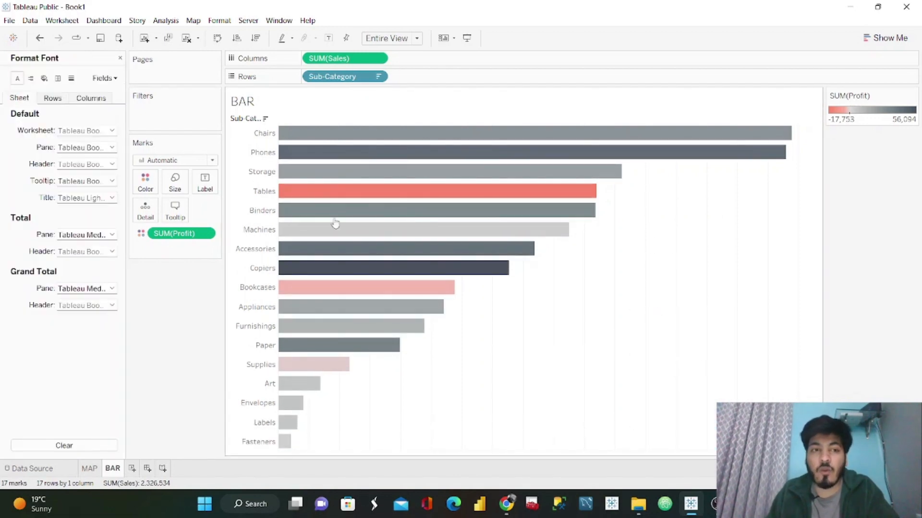
pyautogui.click(71, 80)
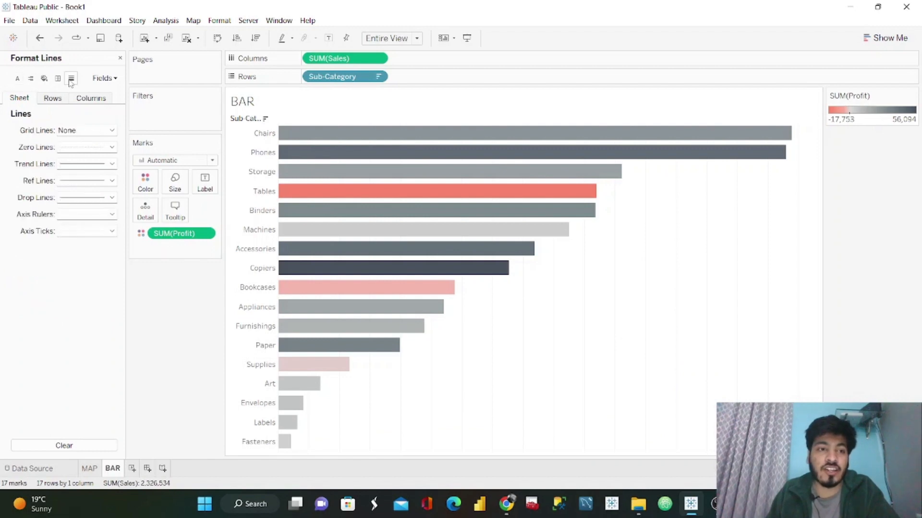
pyautogui.click(106, 131)
pyautogui.click(104, 145)
pyautogui.click(8, 317)
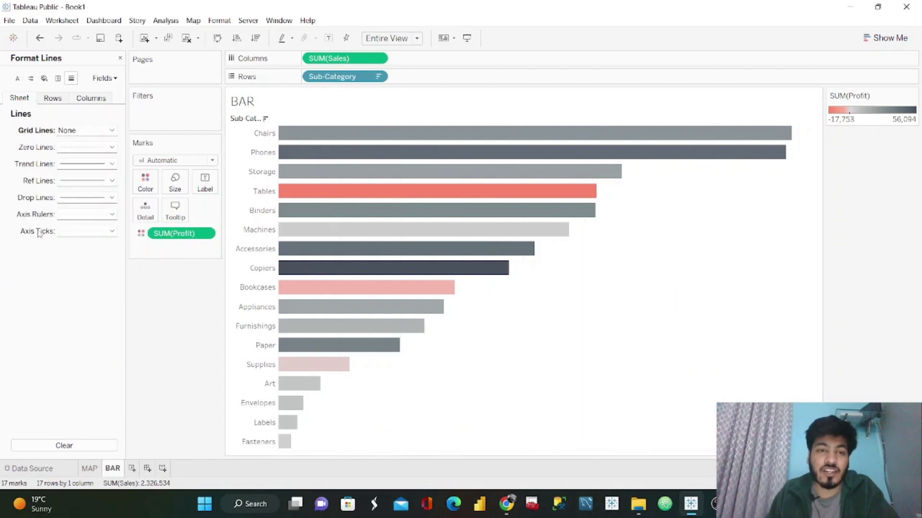
pyautogui.click(120, 58)
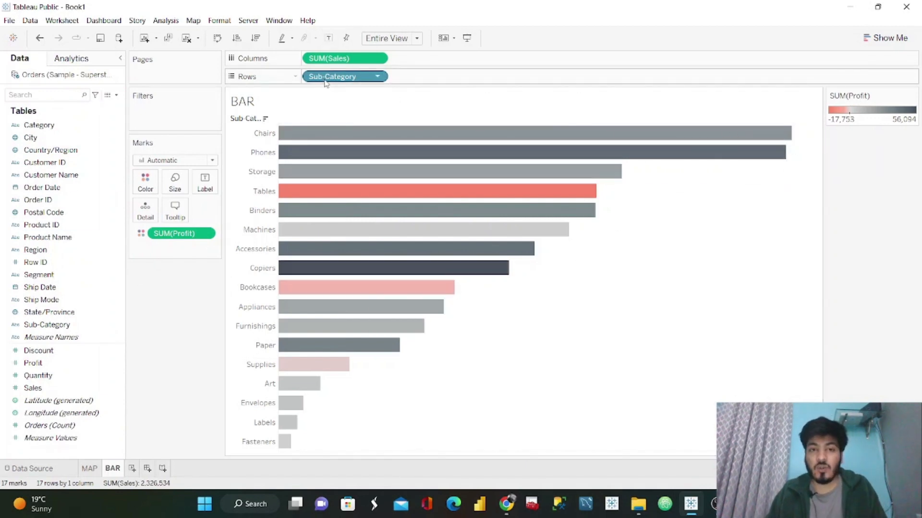
# Label the bars with the sum of Sales, formatted as custom currency with a $ prefix and 0 decimal places
pyautogui.moveTo(336, 58); pyautogui.dragTo(208, 183)
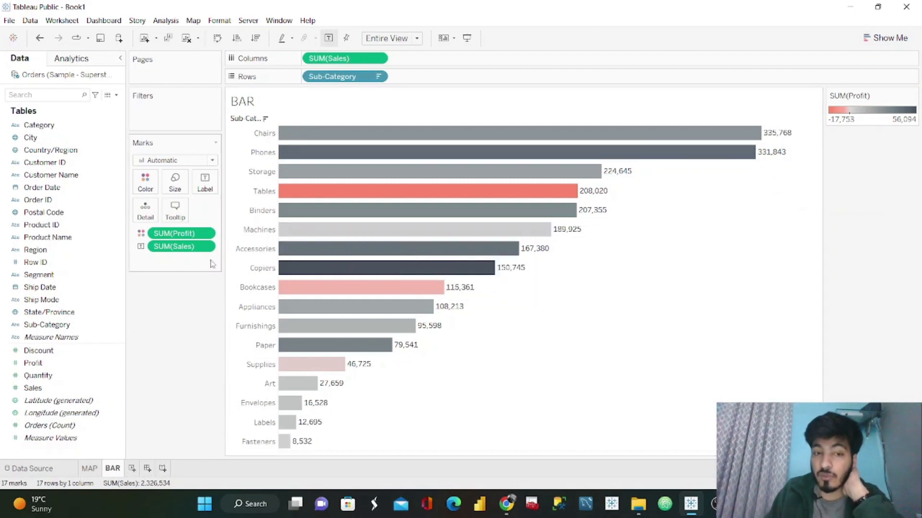
pyautogui.click(205, 246)
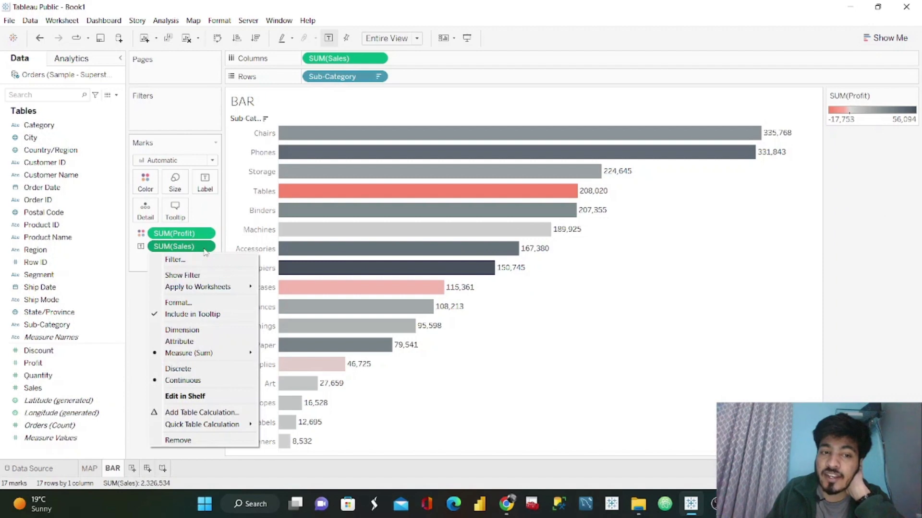
pyautogui.click(206, 303)
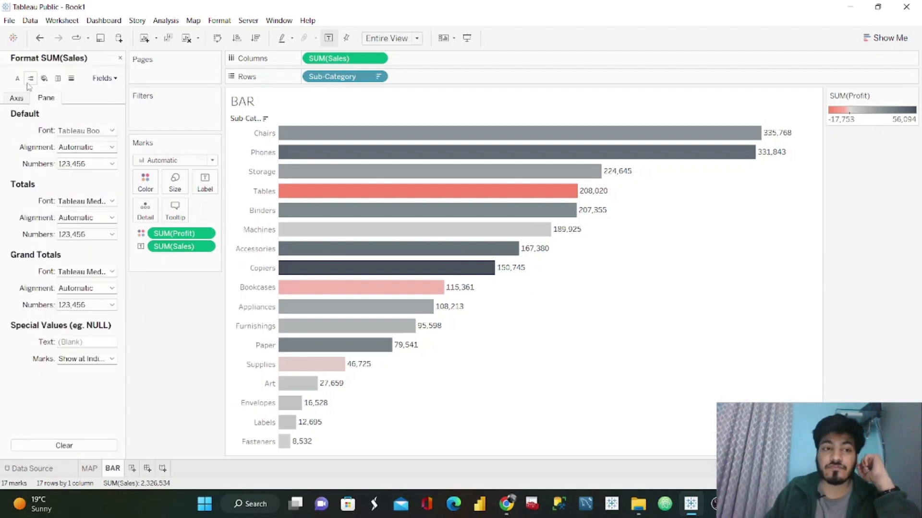
pyautogui.click(87, 164)
pyautogui.click(91, 214)
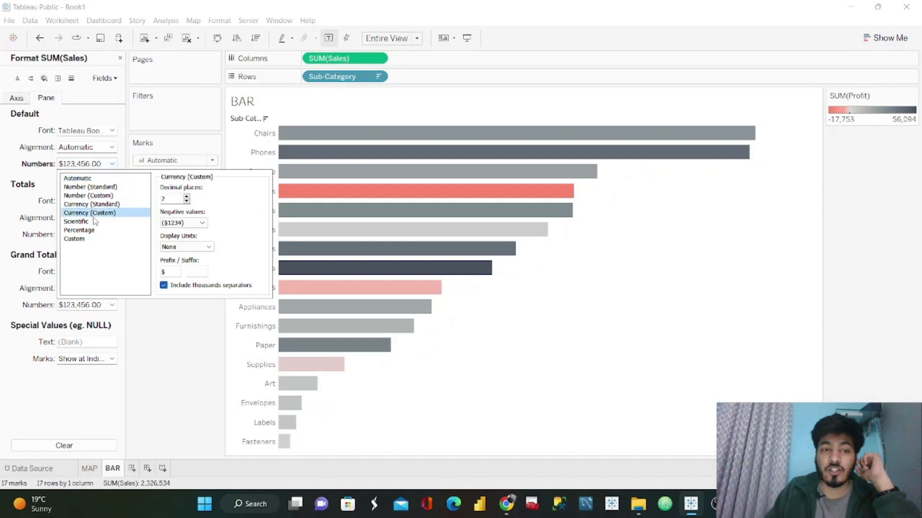
pyautogui.doubleClick(187, 201)
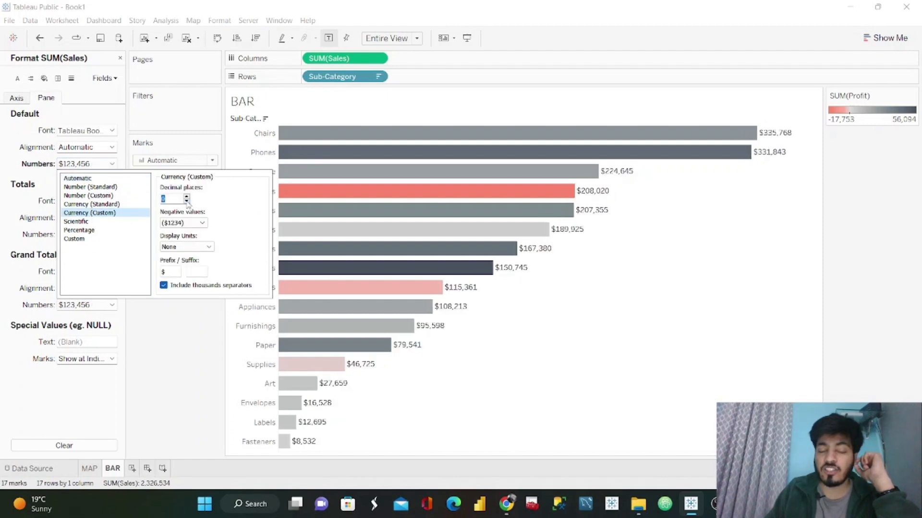
pyautogui.click(177, 390)
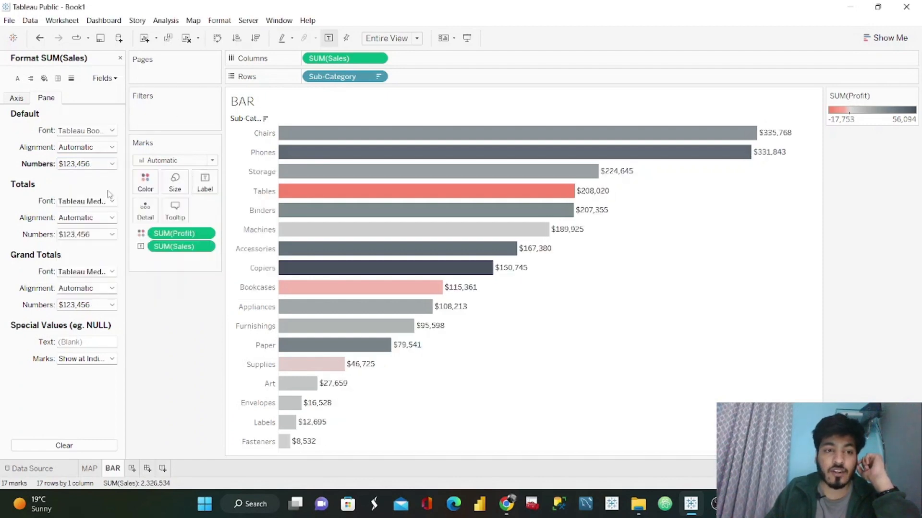
# Set the display units of the Sales labels to Thousands (K) and finish formatting
pyautogui.click(111, 165)
pyautogui.click(208, 246)
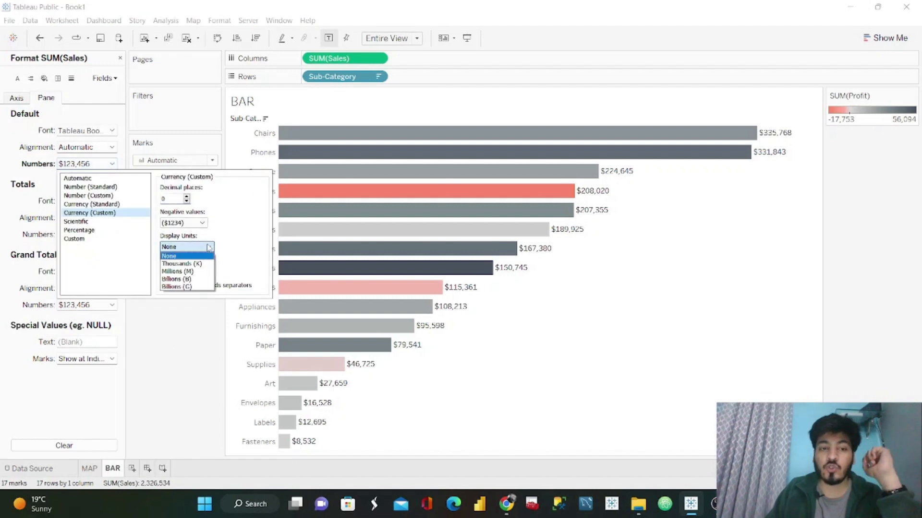
pyautogui.click(188, 271)
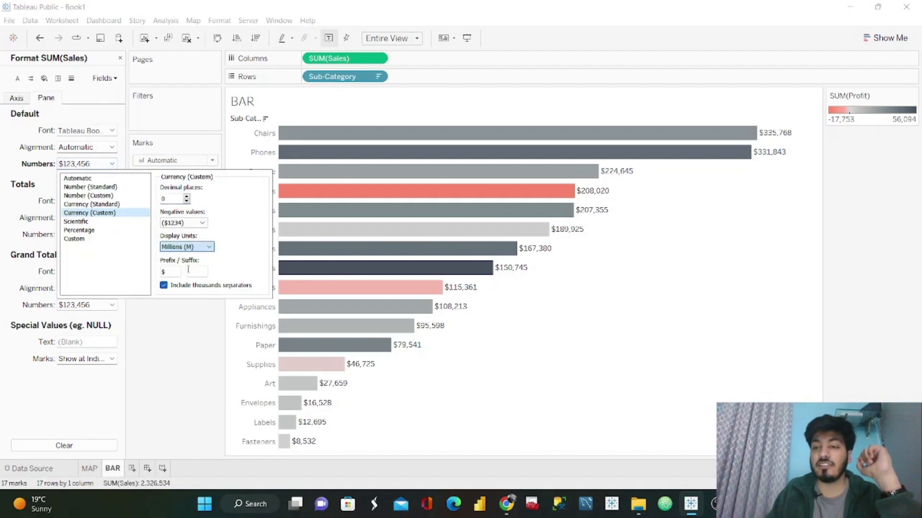
pyautogui.click(207, 248)
pyautogui.click(192, 263)
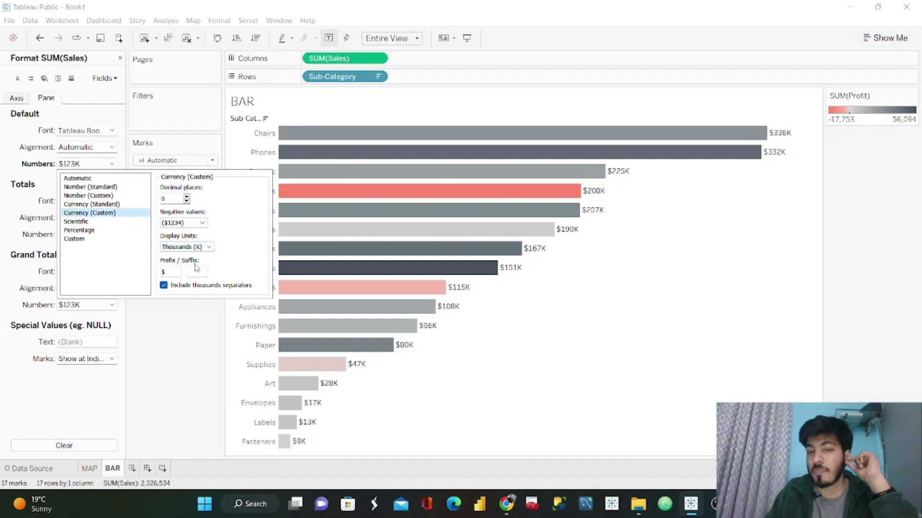
pyautogui.click(199, 351)
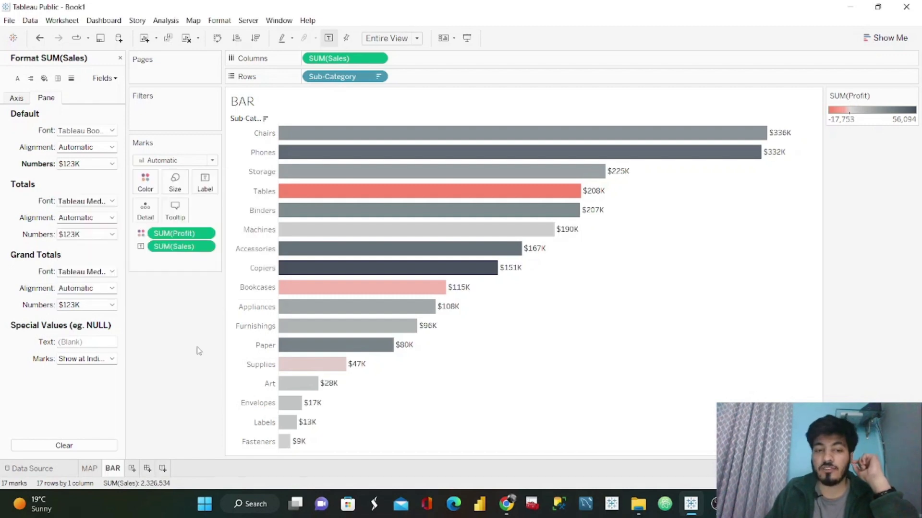
pyautogui.click(120, 58)
# Hide the Sub-Category field label for rows on the BAR worksheet
pyautogui.click(90, 468)
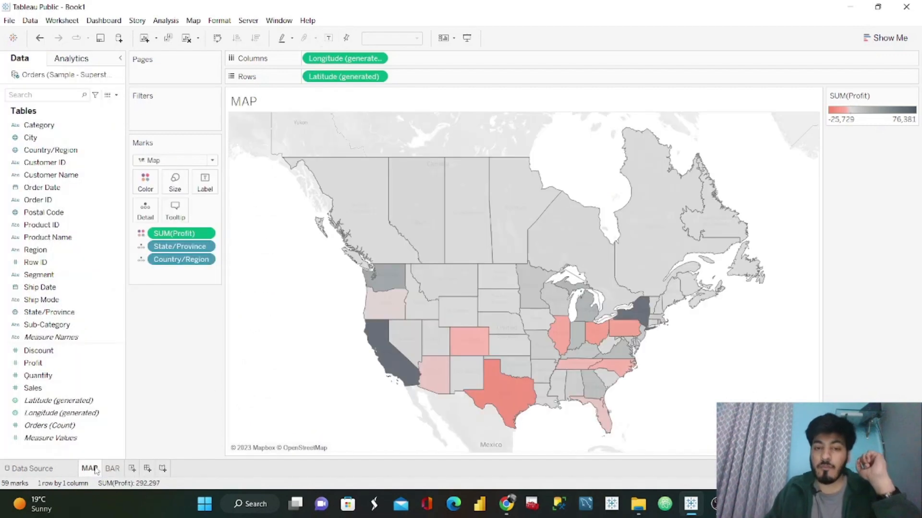
pyautogui.click(112, 469)
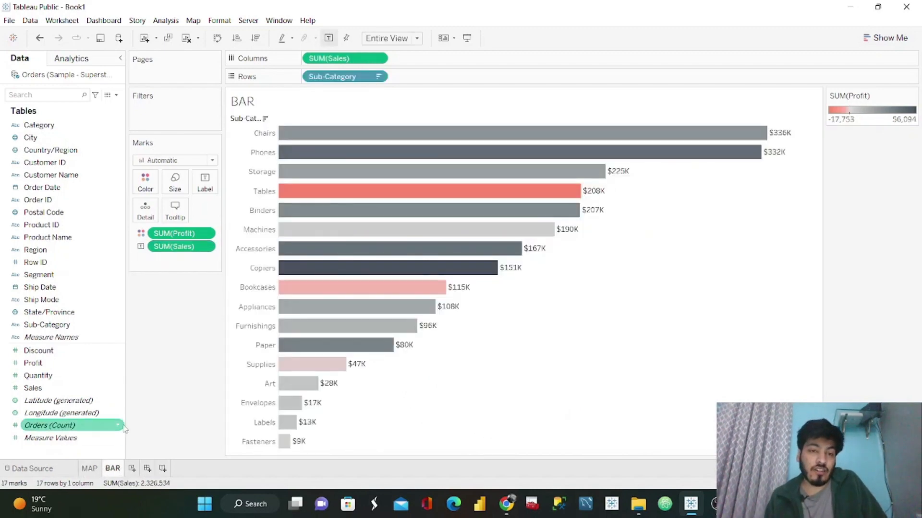
pyautogui.rightClick(249, 119)
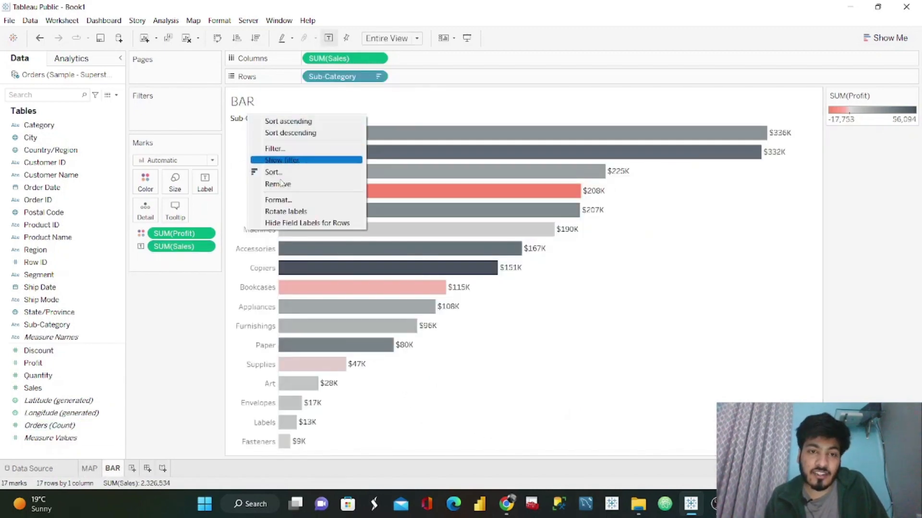
pyautogui.click(297, 223)
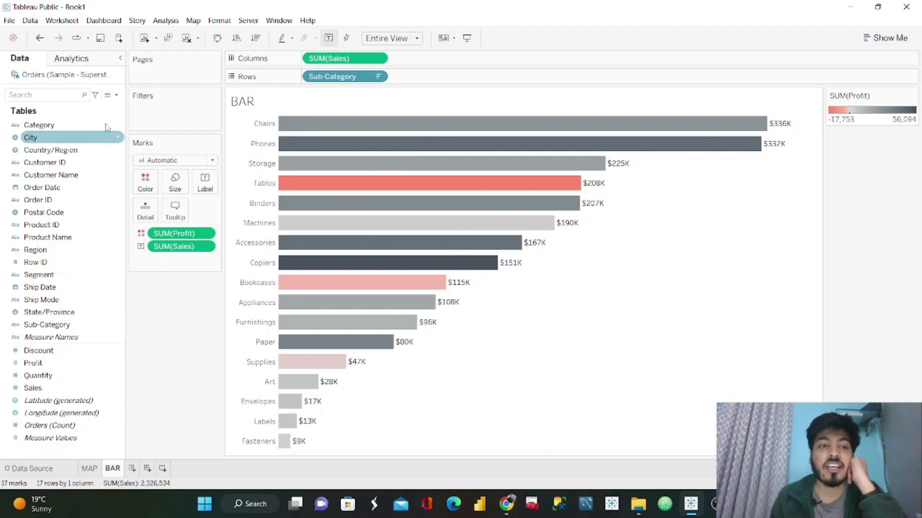
# Create a calculated field named SubCategory label with the formula "SUB-CATEGORY"
pyautogui.click(116, 94)
pyautogui.click(110, 106)
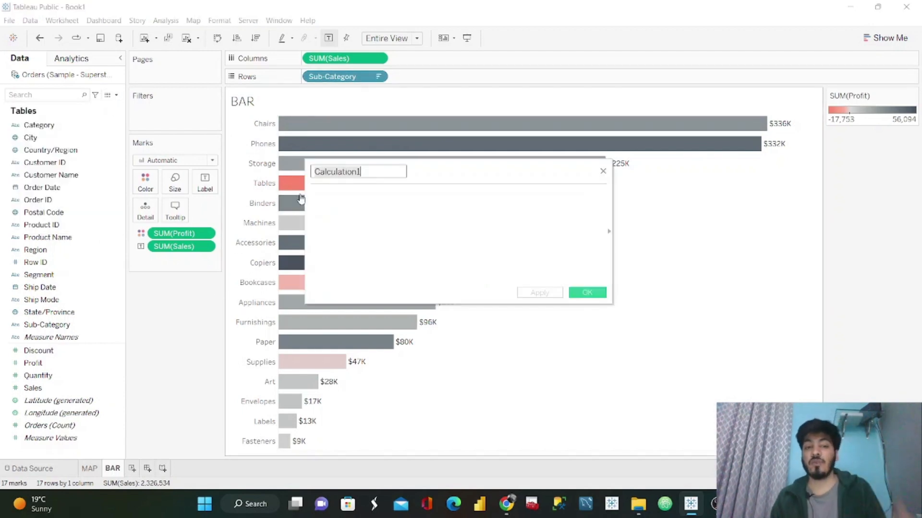
pyautogui.write('SubCategory label')
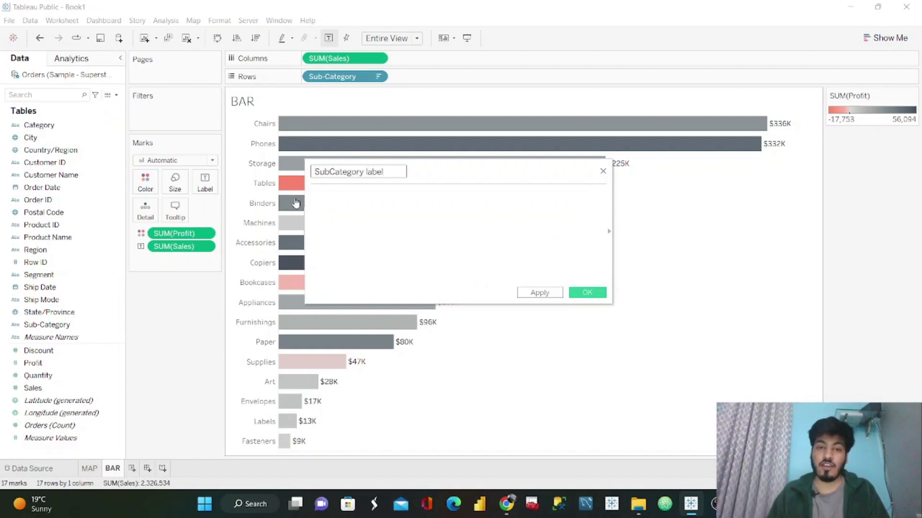
pyautogui.click(375, 205)
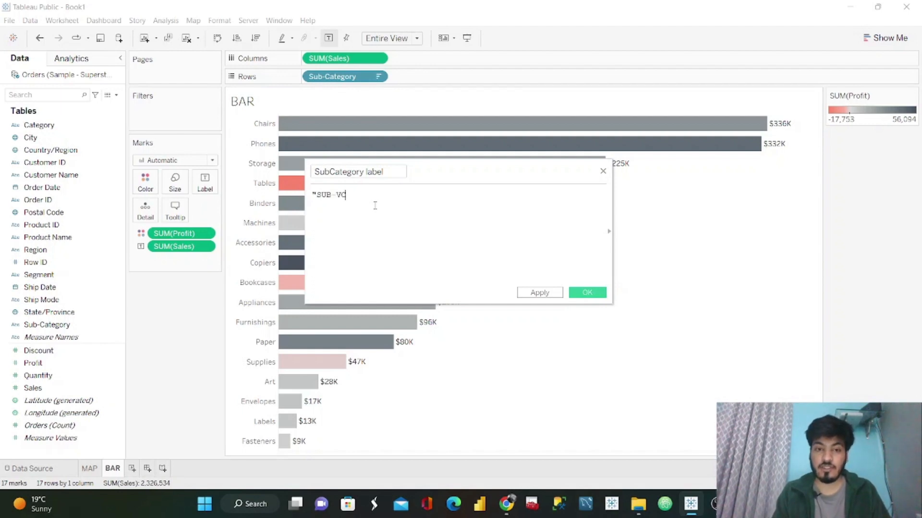
pyautogui.write('"SUB-CATEGORY"')
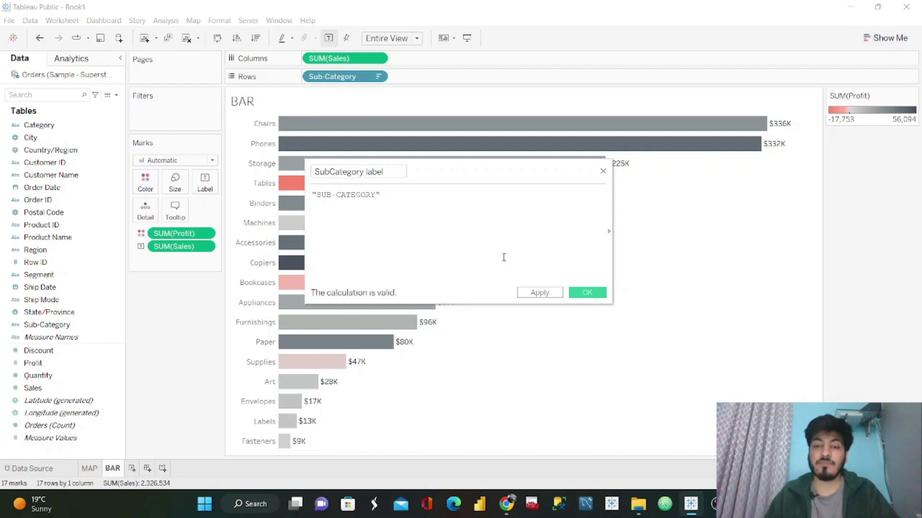
pyautogui.click(588, 292)
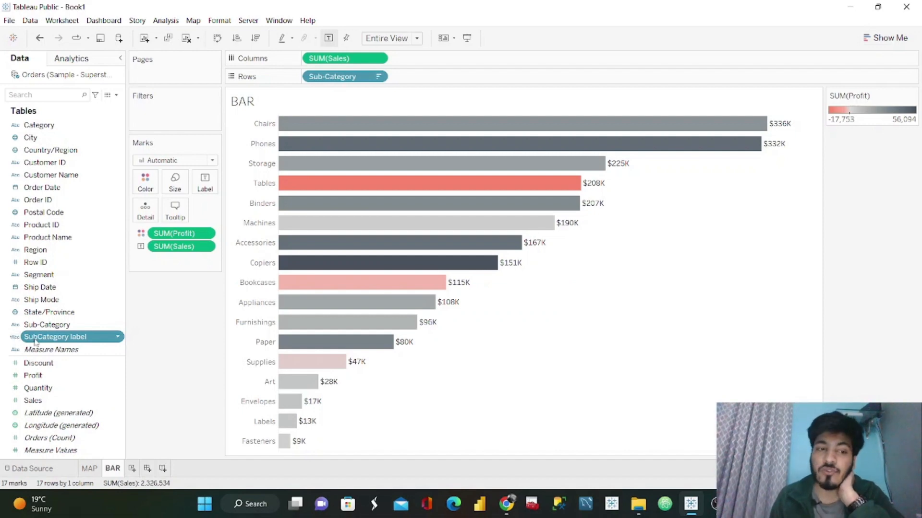
# Add SubCategory label to Rows ahead of Sub-Category and rotate its header label to run vertically
pyautogui.moveTo(34, 342); pyautogui.dragTo(303, 81)
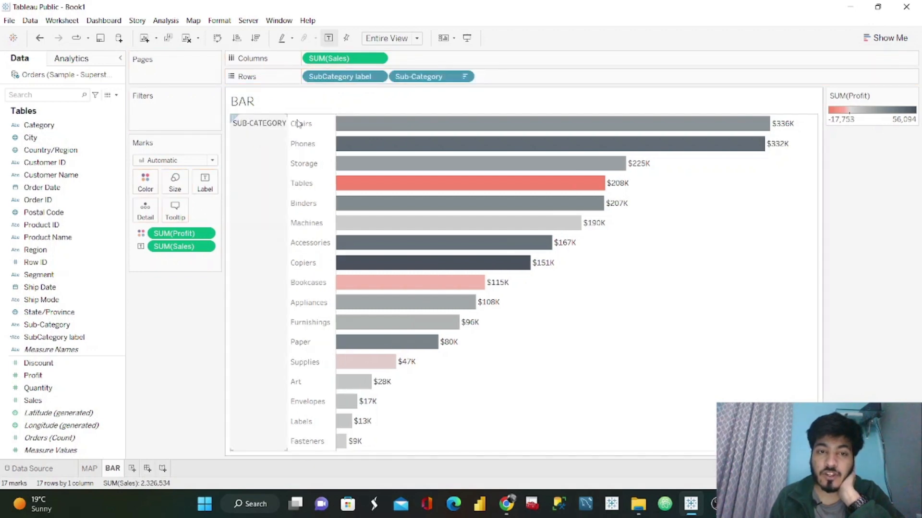
pyautogui.click(255, 144)
pyautogui.rightClick(255, 145)
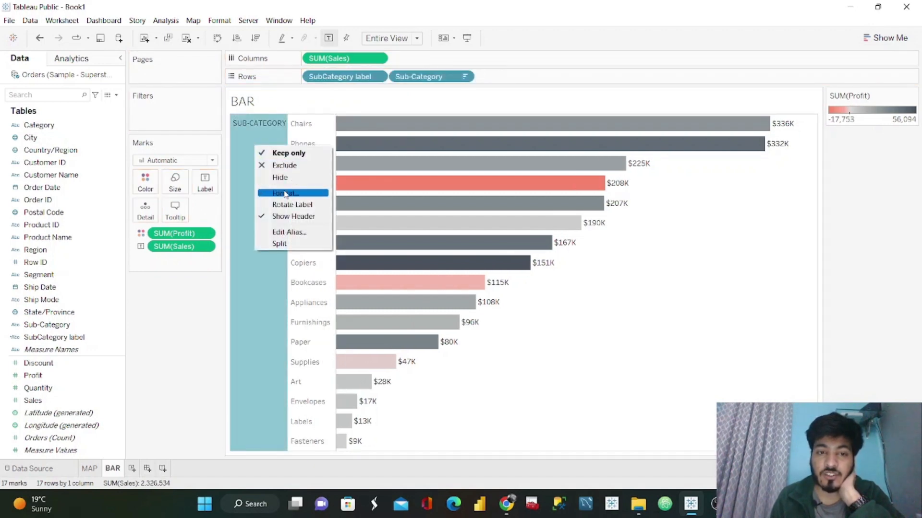
pyautogui.click(293, 205)
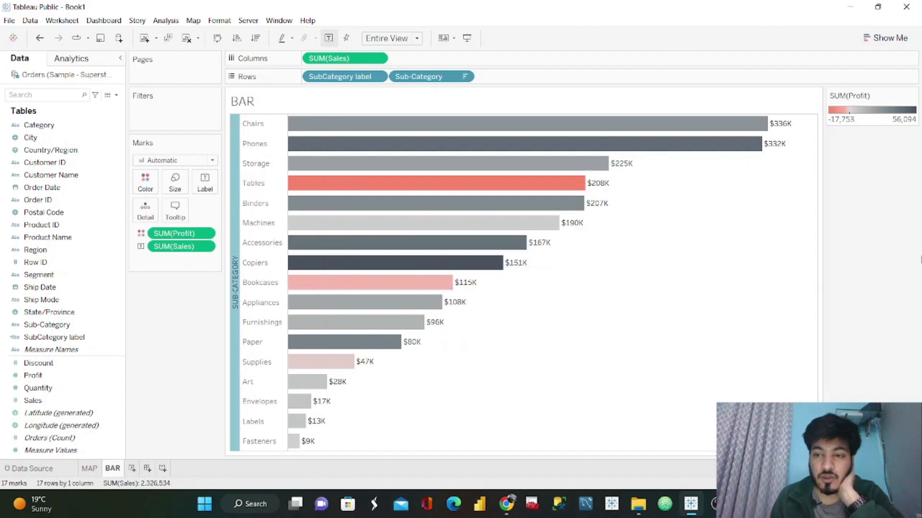
# Format the SUB-CATEGORY header text as bold Tableau Semibold at size 14
pyautogui.rightClick(236, 288)
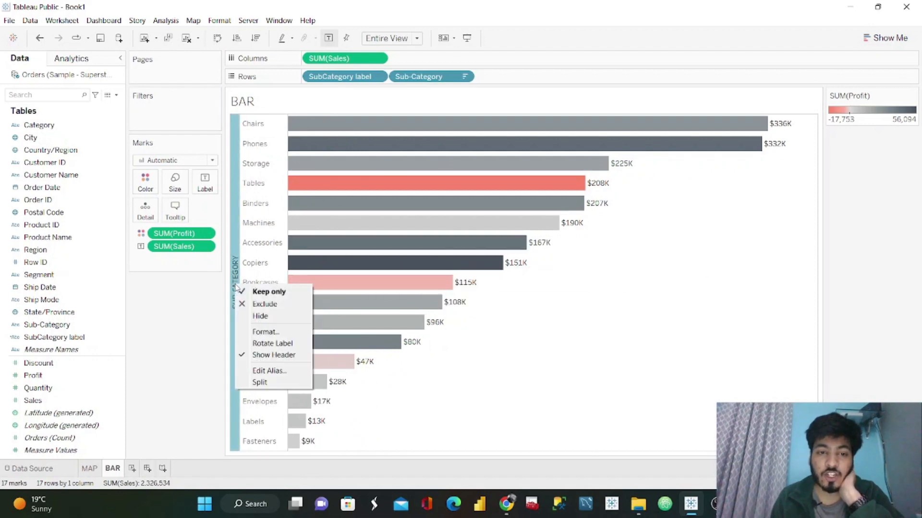
pyautogui.click(263, 331)
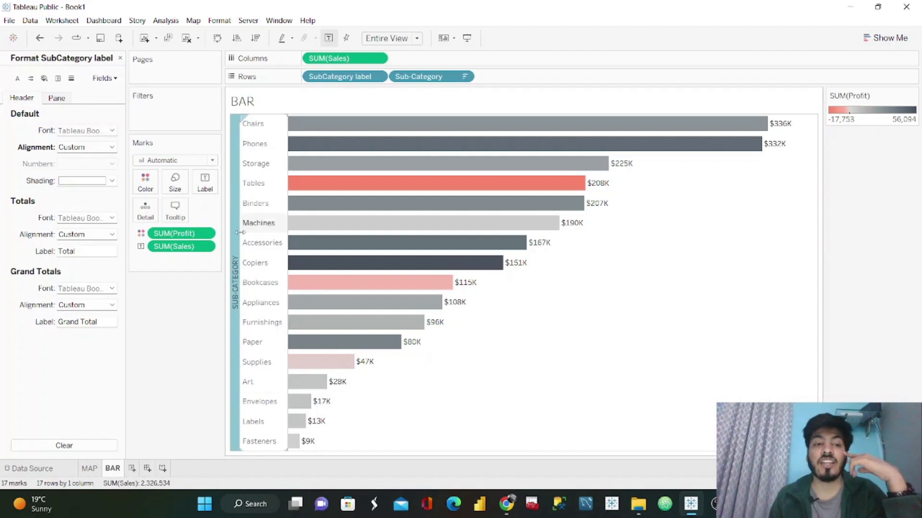
pyautogui.click(96, 131)
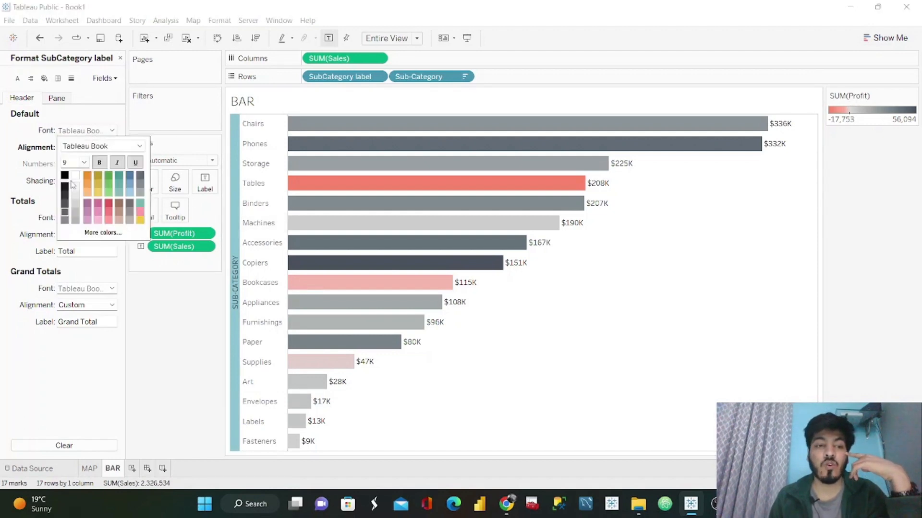
pyautogui.click(99, 162)
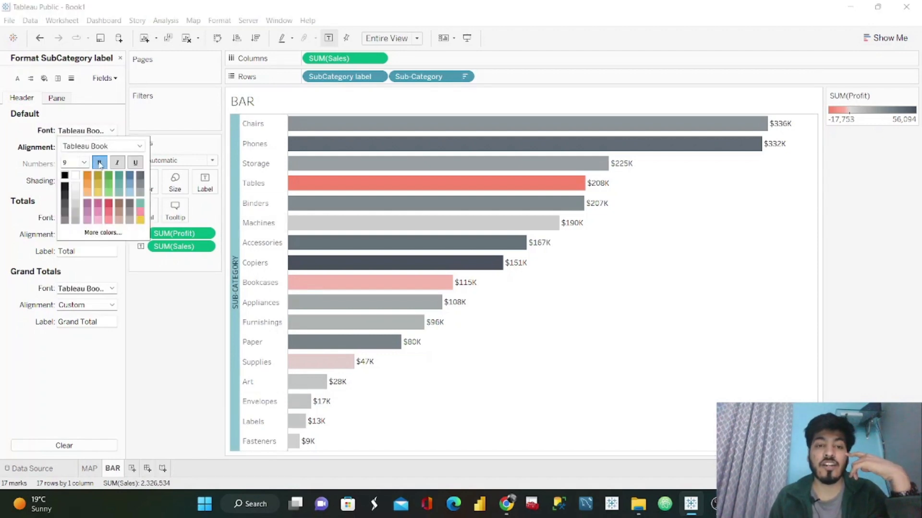
pyautogui.click(141, 146)
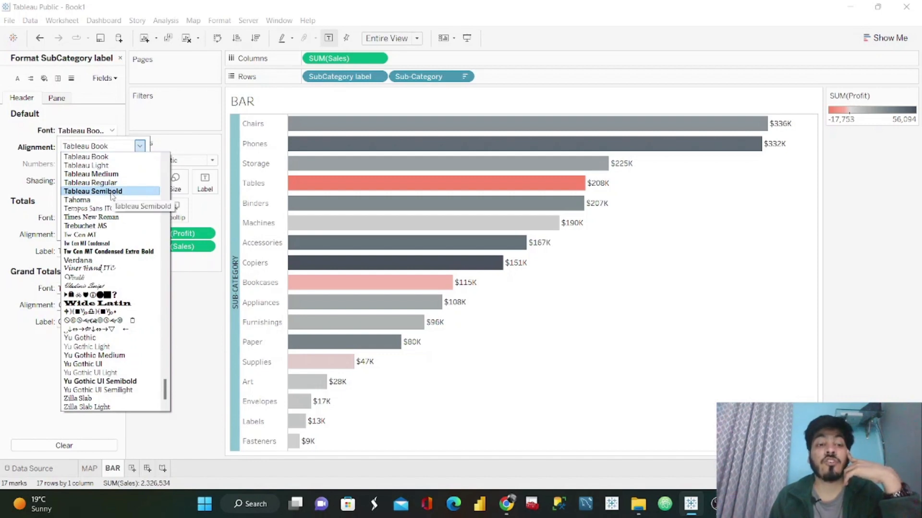
pyautogui.click(111, 191)
pyautogui.click(88, 163)
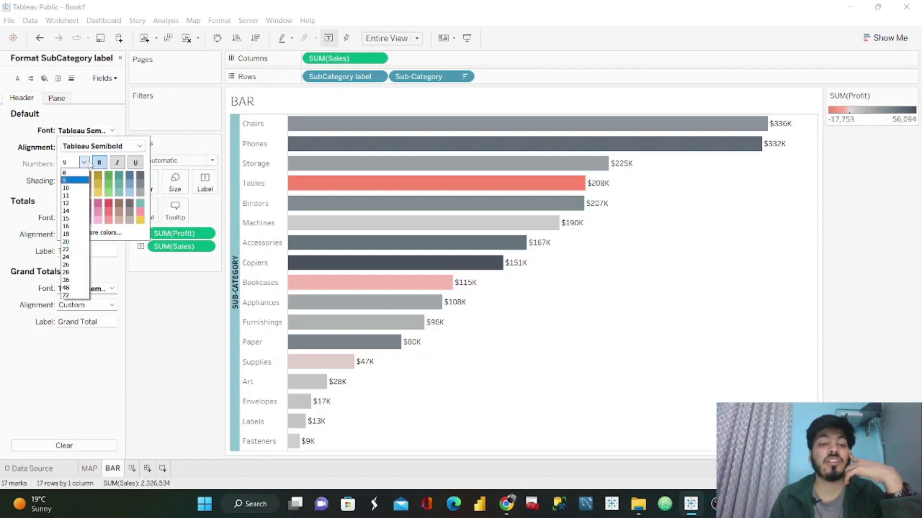
pyautogui.click(68, 203)
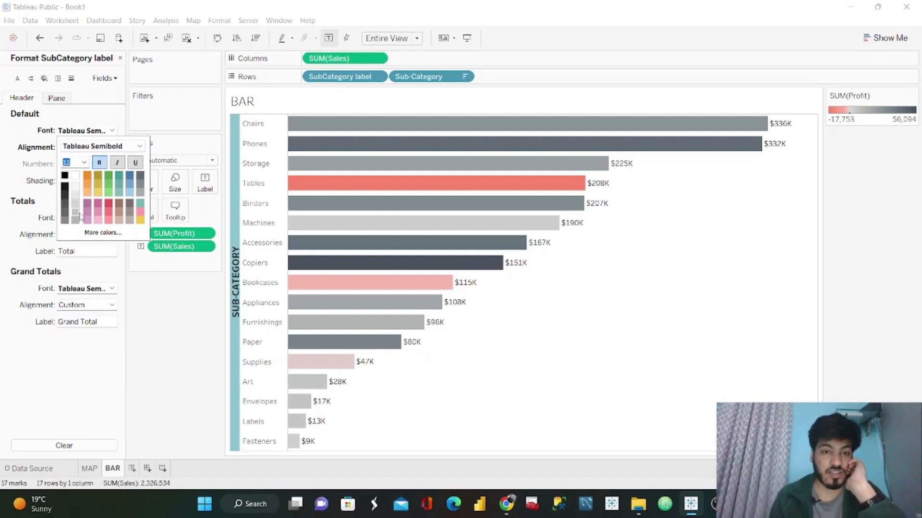
pyautogui.click(84, 163)
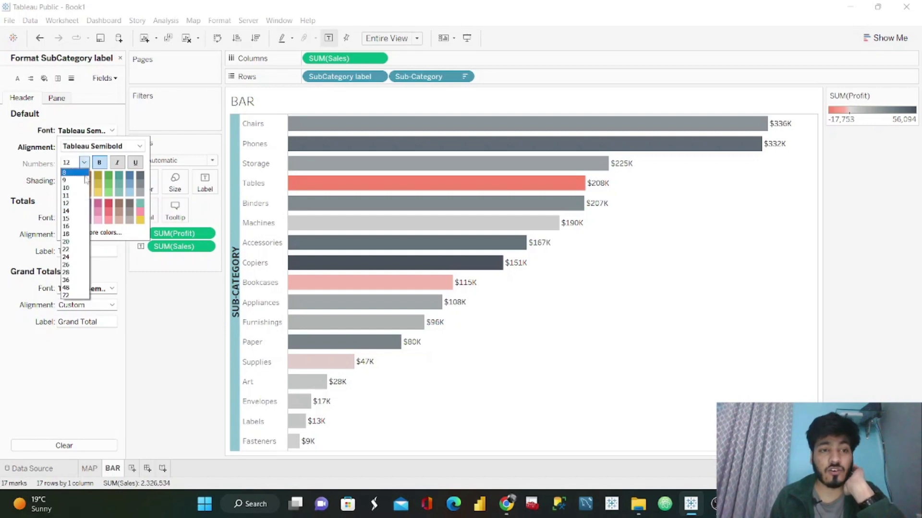
pyautogui.click(75, 211)
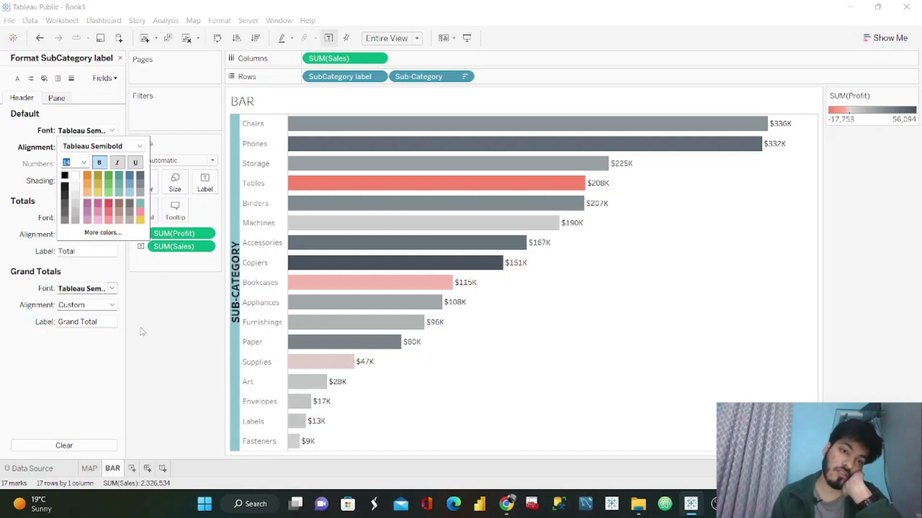
pyautogui.click(177, 350)
# Set the font of the Sub-Category row headers to Tableau Semibold, size 11, and finish formatting
pyautogui.rightClick(249, 128)
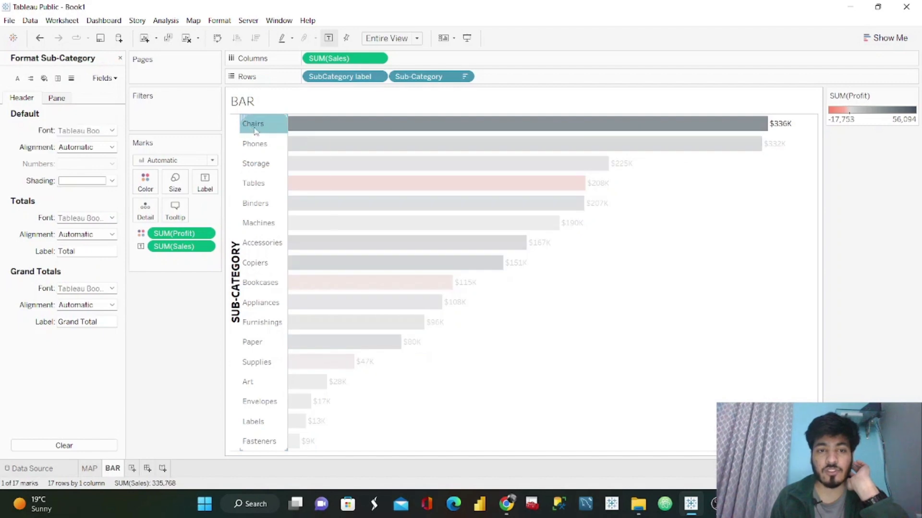
pyautogui.click(289, 177)
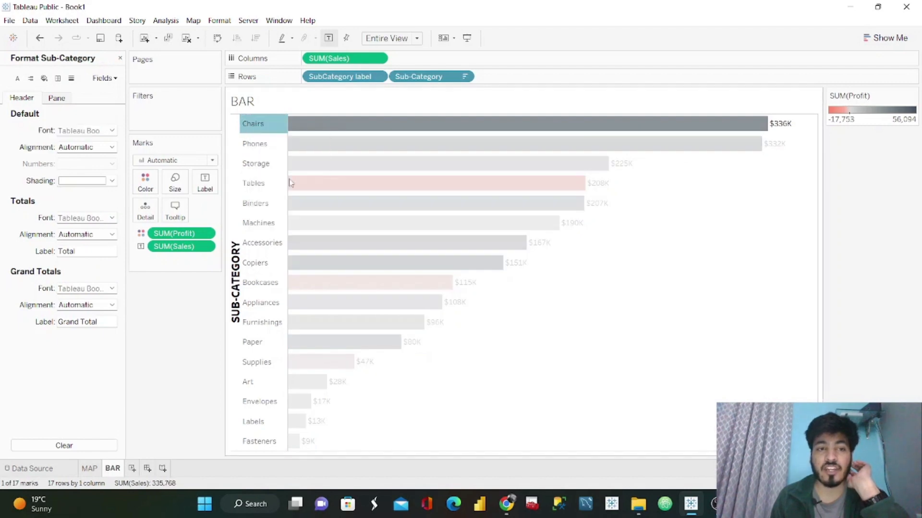
pyautogui.click(111, 130)
pyautogui.click(84, 163)
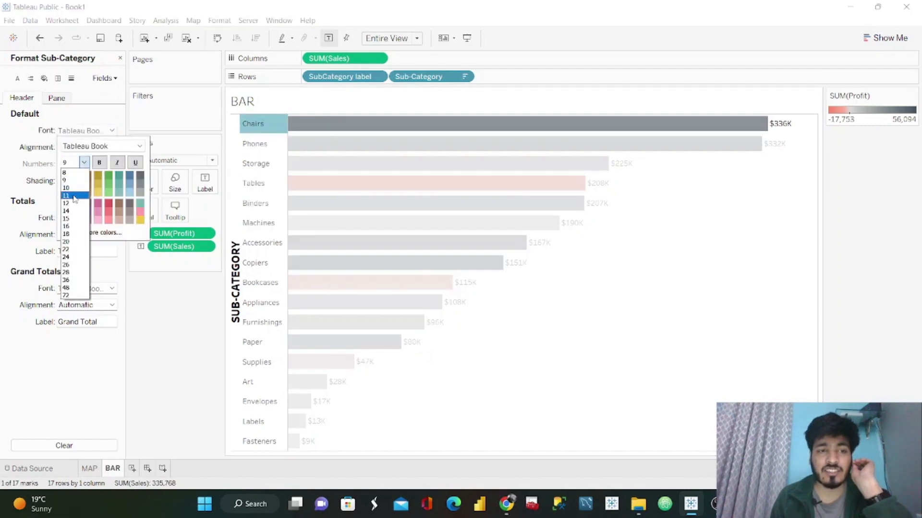
pyautogui.click(73, 195)
pyautogui.click(139, 146)
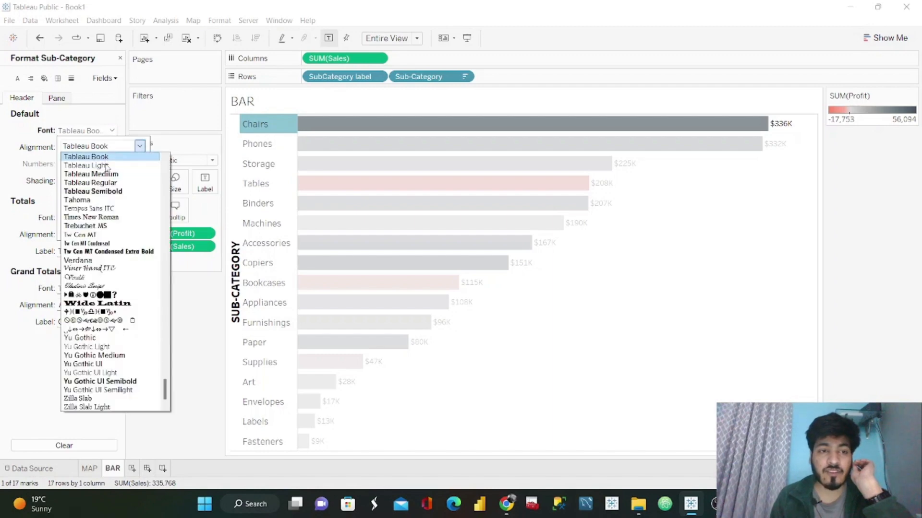
pyautogui.click(106, 193)
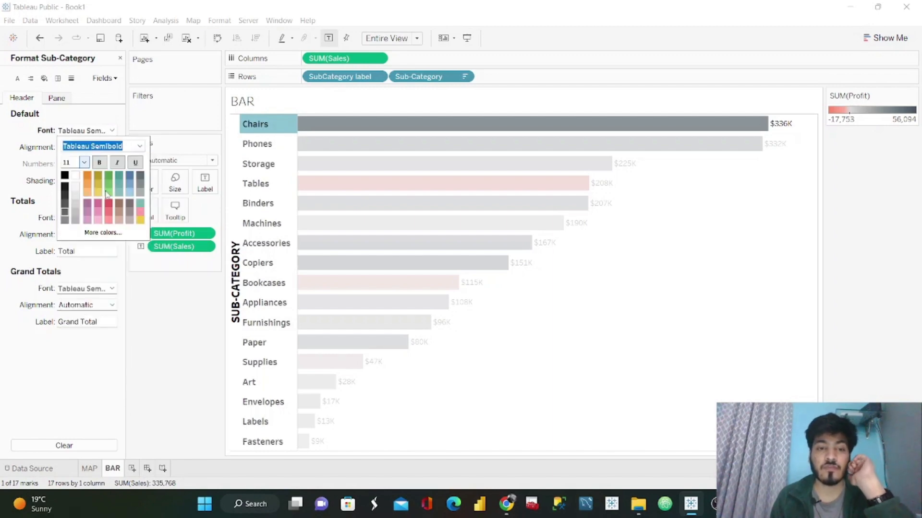
pyautogui.click(165, 329)
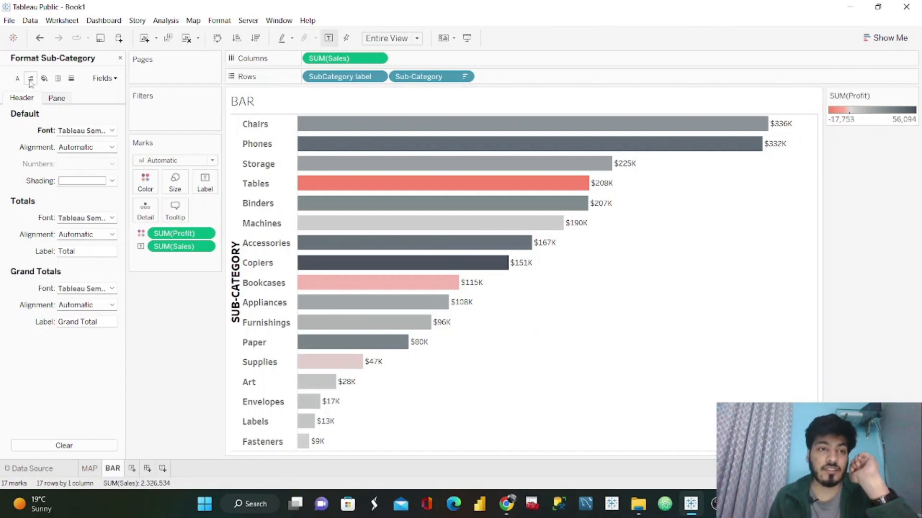
pyautogui.click(120, 58)
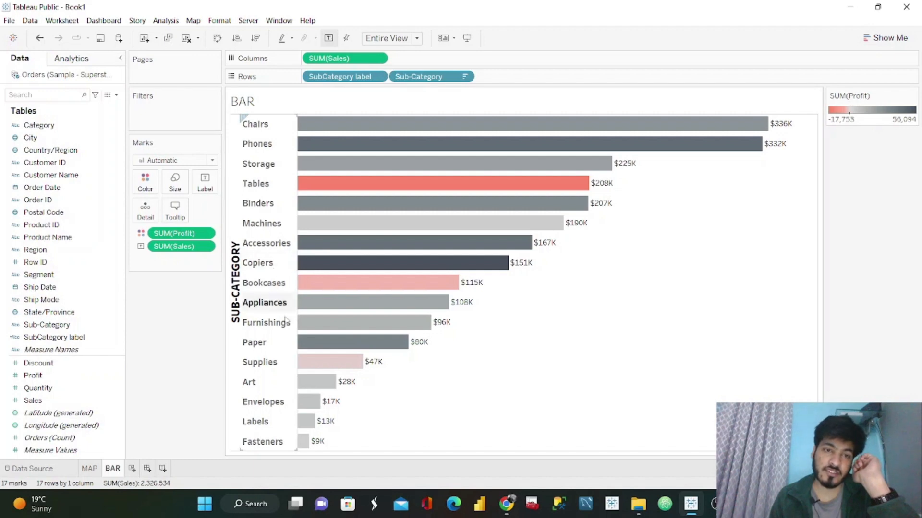
# Review the MAP and BAR worksheets and add a new worksheet named DONUT
pyautogui.click(88, 470)
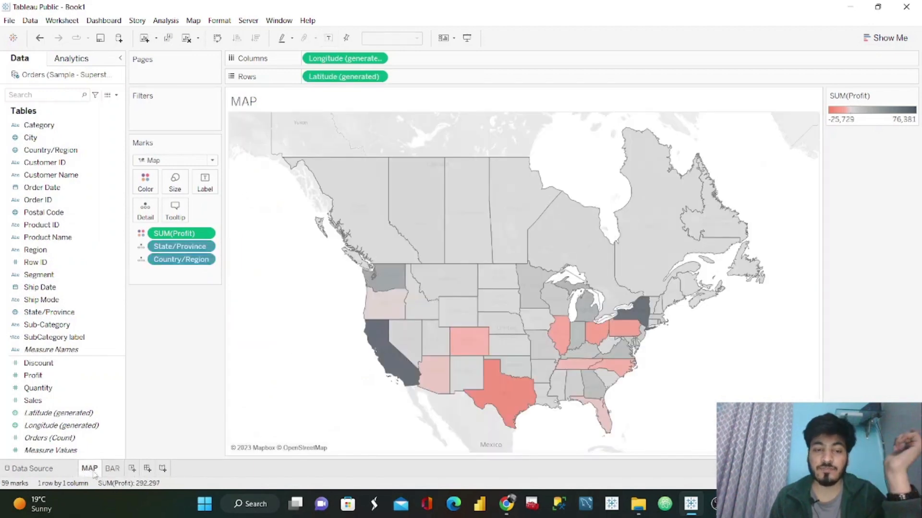
pyautogui.click(114, 471)
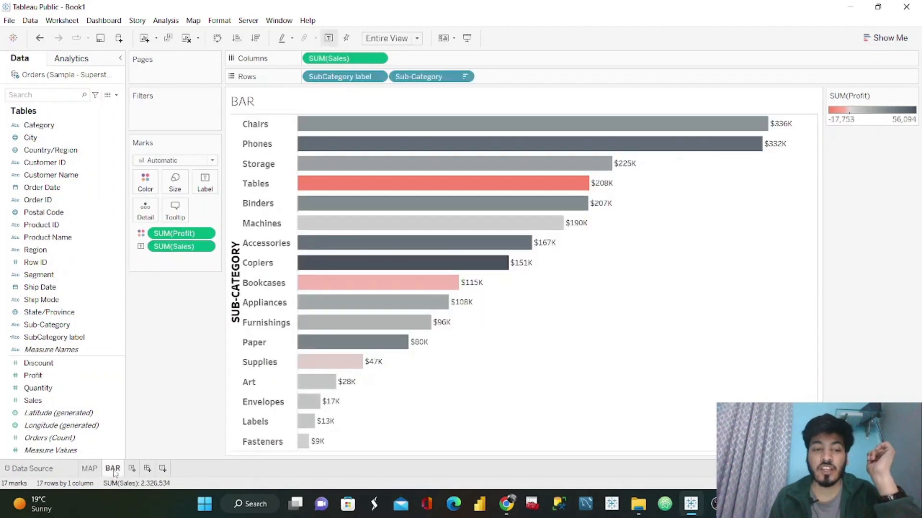
pyautogui.click(131, 468)
pyautogui.doubleClick(135, 469)
pyautogui.write('DONUT')
pyautogui.press('Return')
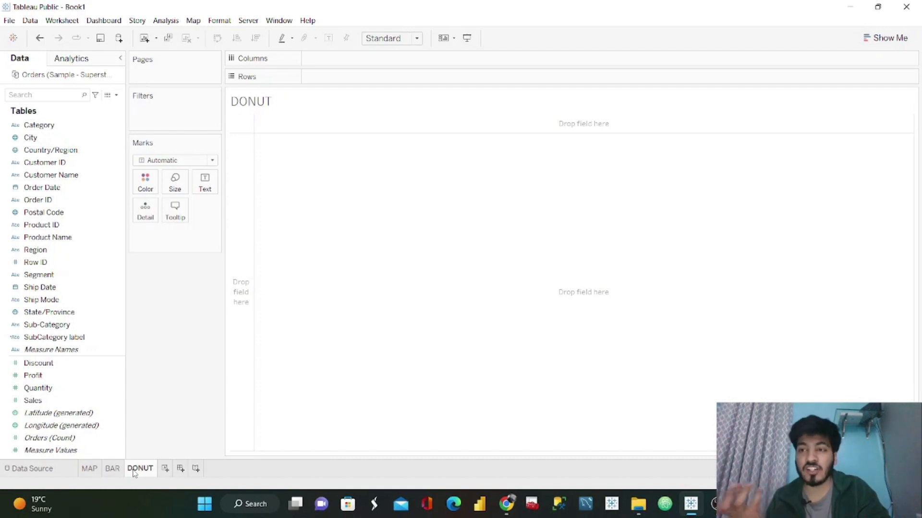
# Set the DONUT sheet's mark type to Pie and assign Profit to the angle
pyautogui.click(883, 38)
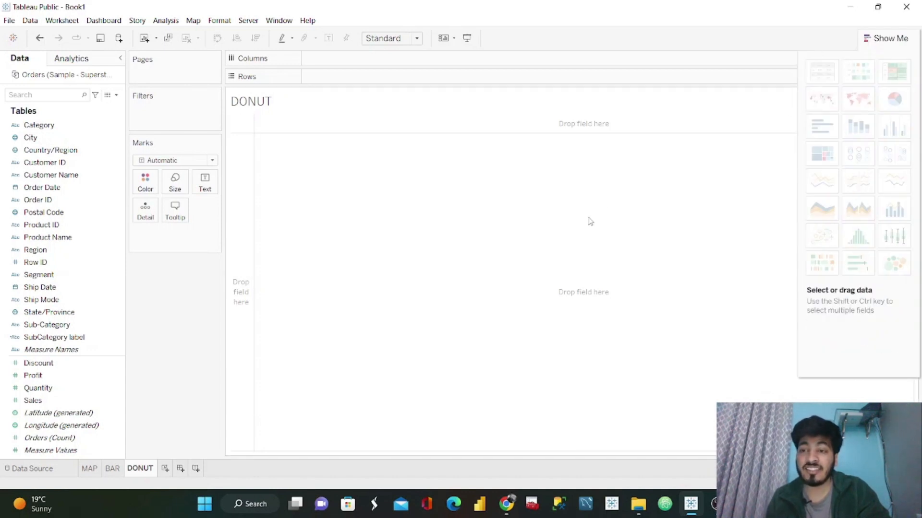
pyautogui.click(890, 33)
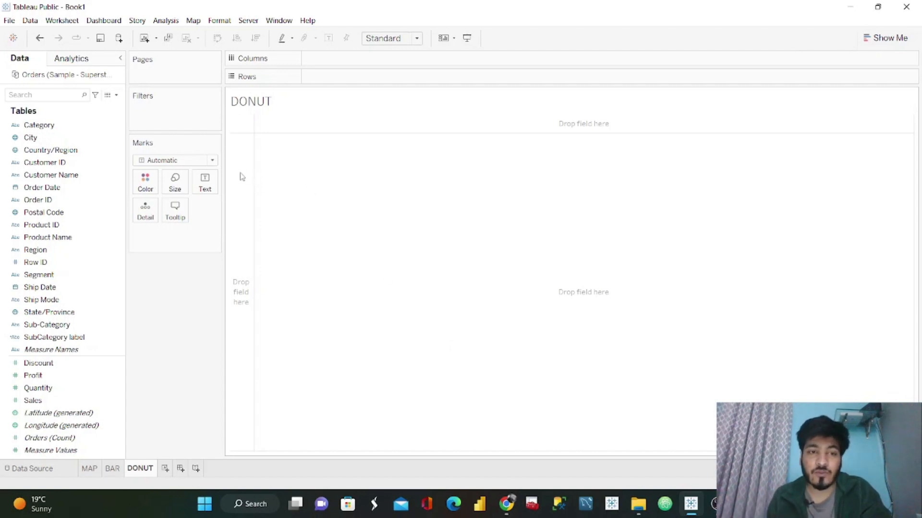
pyautogui.click(212, 160)
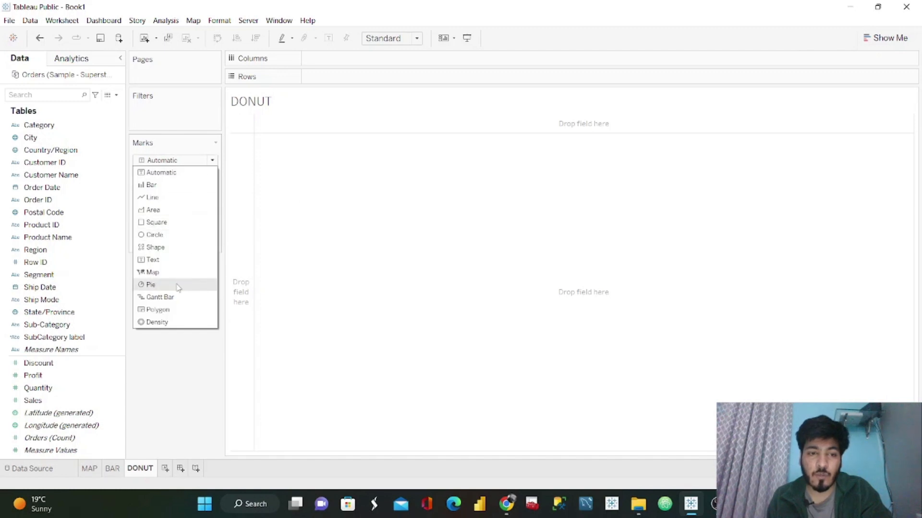
pyautogui.click(178, 286)
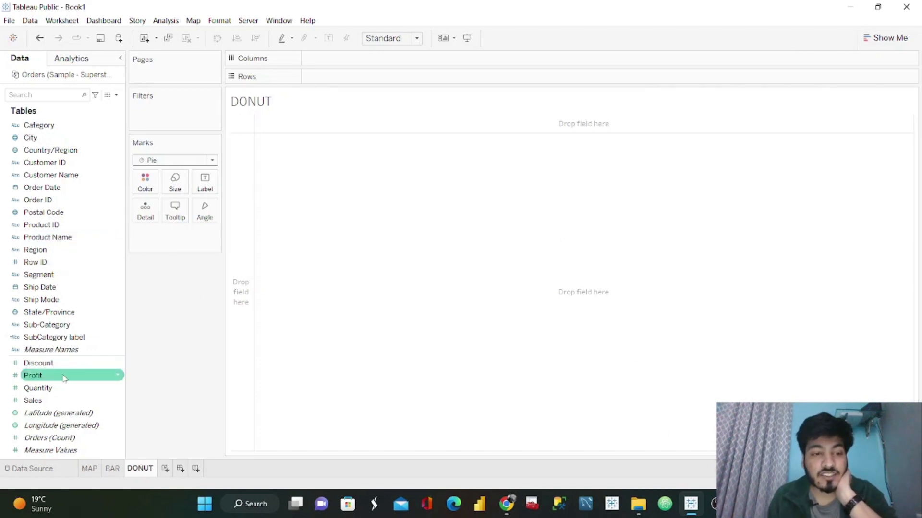
pyautogui.moveTo(64, 377); pyautogui.dragTo(212, 213)
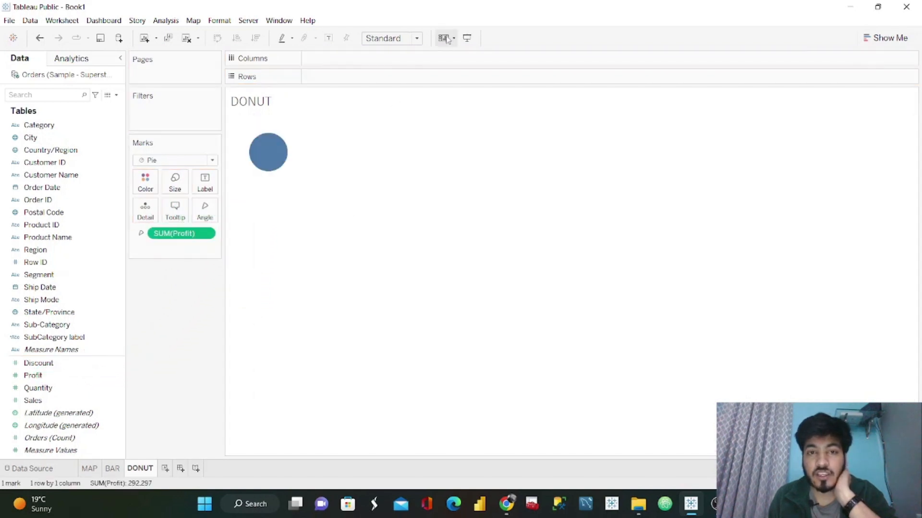
# Fit the pie to the Entire View and color its slices by Region
pyautogui.click(421, 38)
pyautogui.click(391, 82)
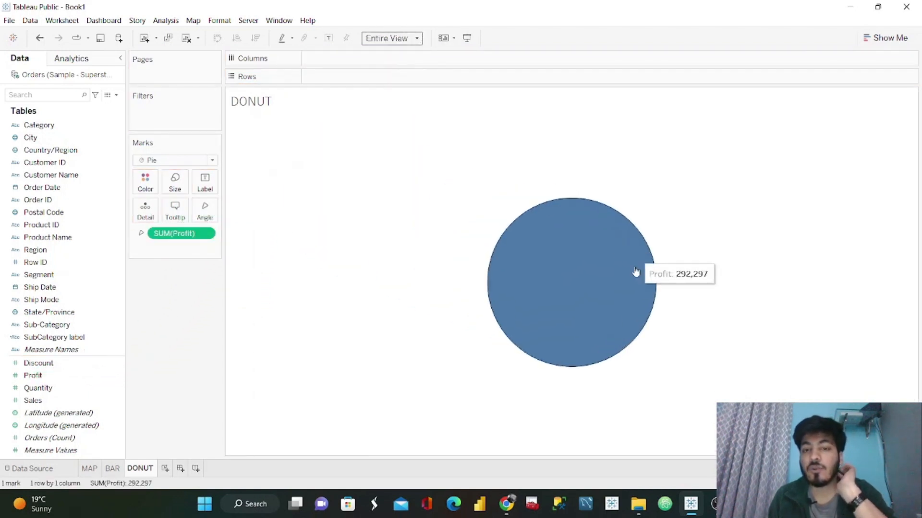
pyautogui.moveTo(537, 251)
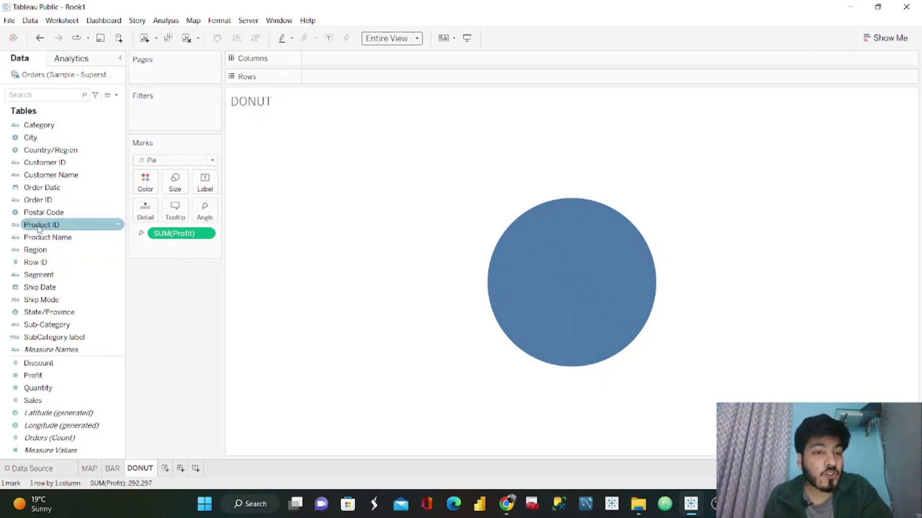
pyautogui.moveTo(57, 256); pyautogui.dragTo(151, 190)
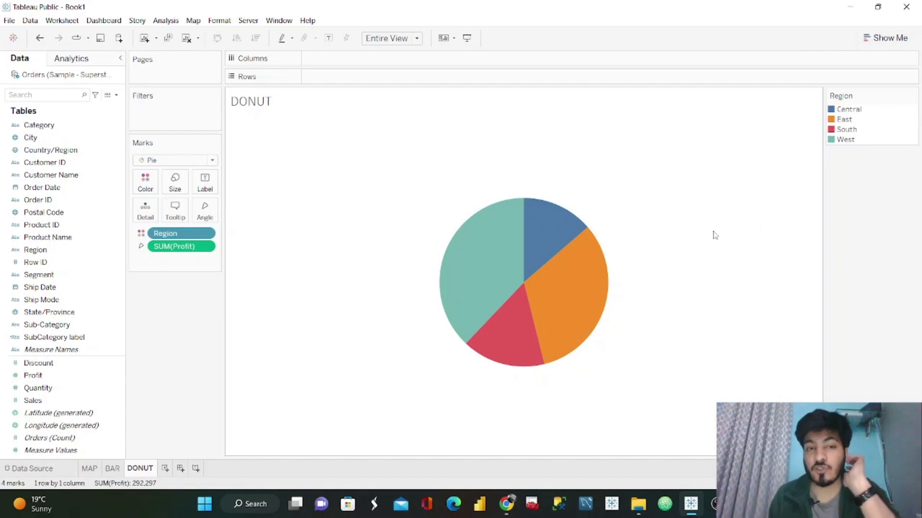
# Add a MIN(1) calculation to Columns and duplicate it beside the original to get two pies
pyautogui.doubleClick(346, 60)
pyautogui.write('MIN(1')
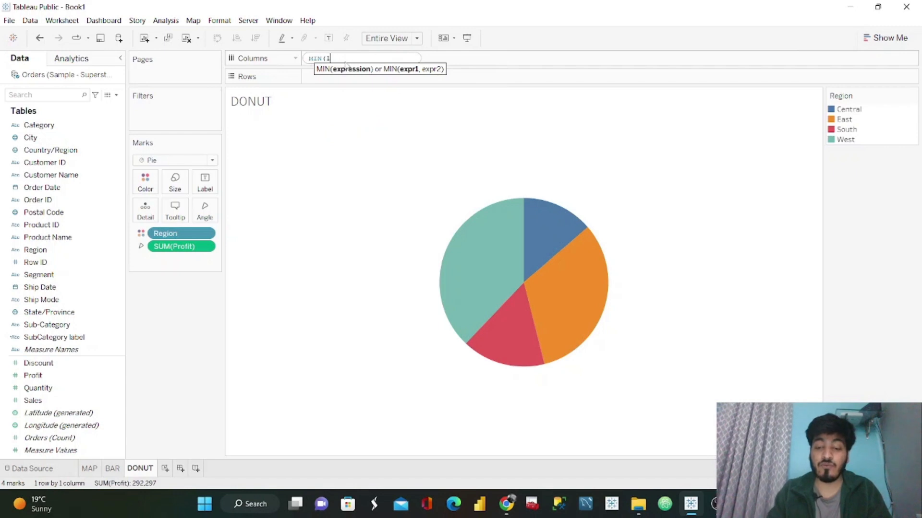
pyautogui.write(')')
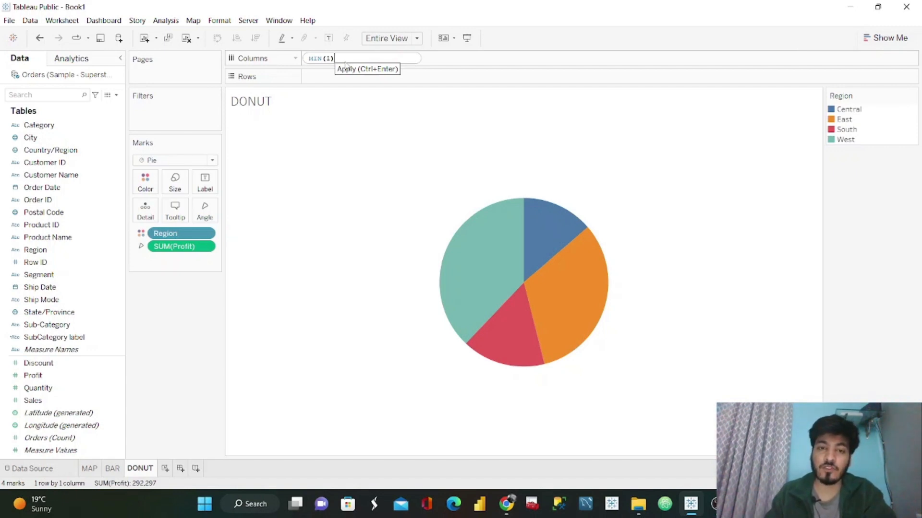
pyautogui.press('Return')
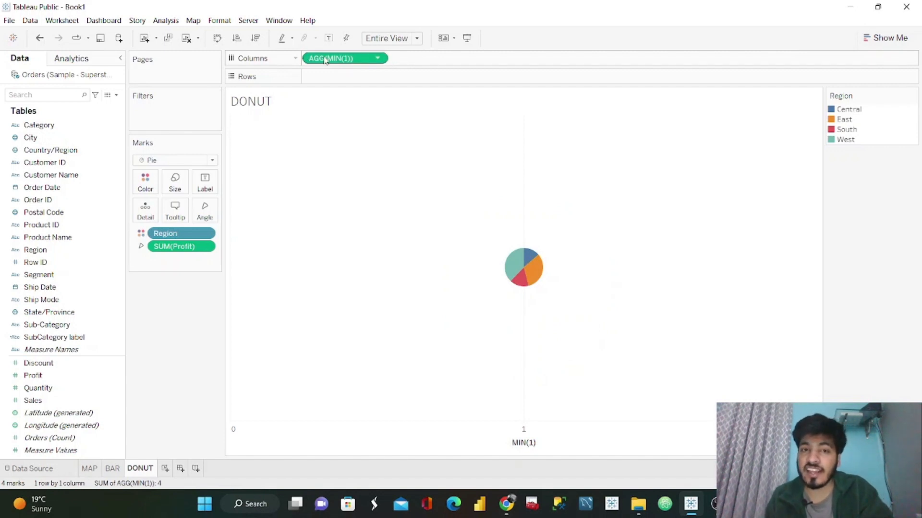
pyautogui.moveTo(331, 58); pyautogui.dragTo(330, 65)
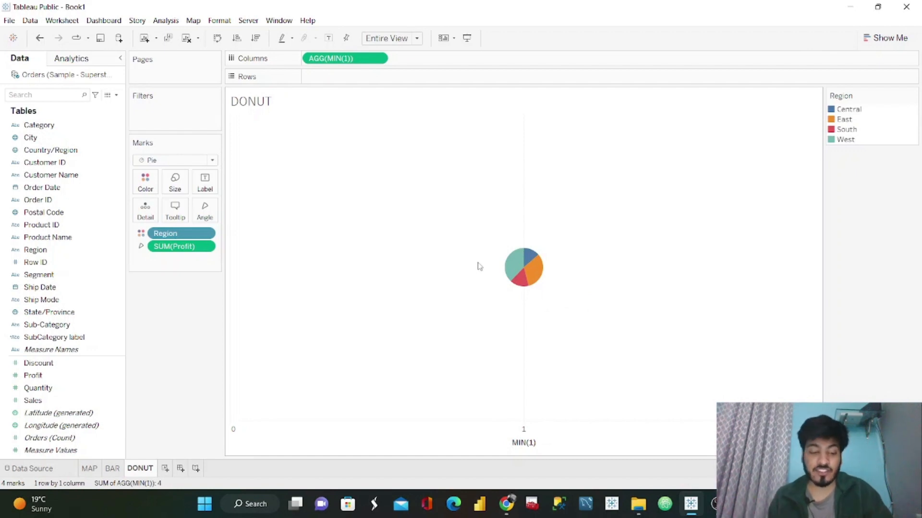
pyautogui.moveTo(356, 62); pyautogui.dragTo(448, 65)
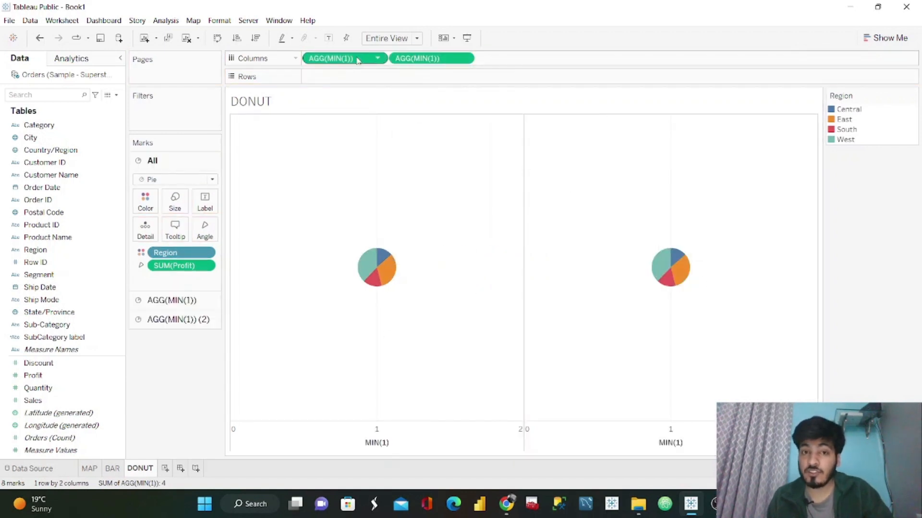
# Remove the Region and Profit fields from the marks of the second MIN(1) pie
pyautogui.click(184, 303)
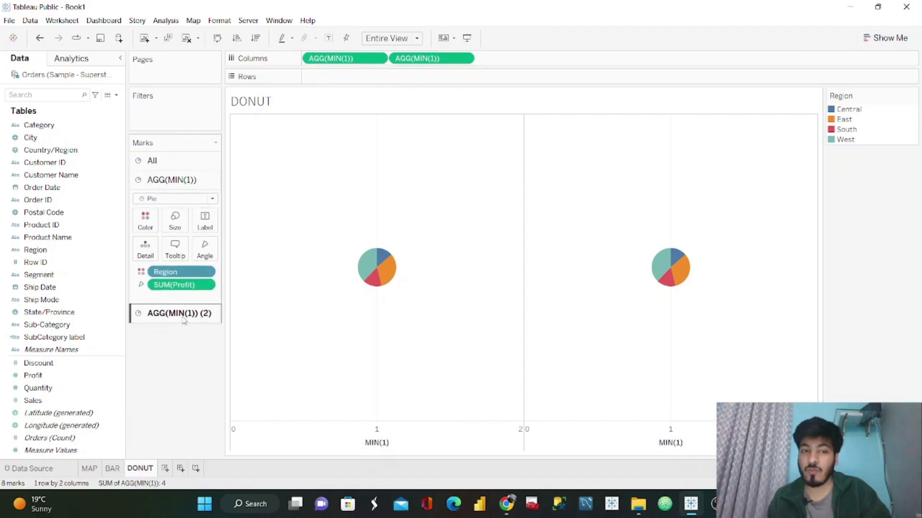
pyautogui.click(186, 314)
pyautogui.click(186, 180)
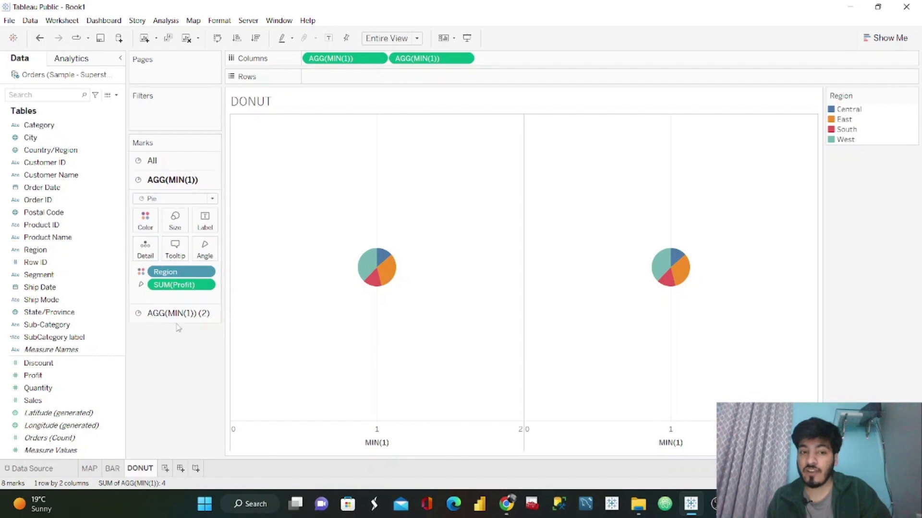
pyautogui.click(188, 313)
pyautogui.moveTo(166, 303); pyautogui.dragTo(154, 427)
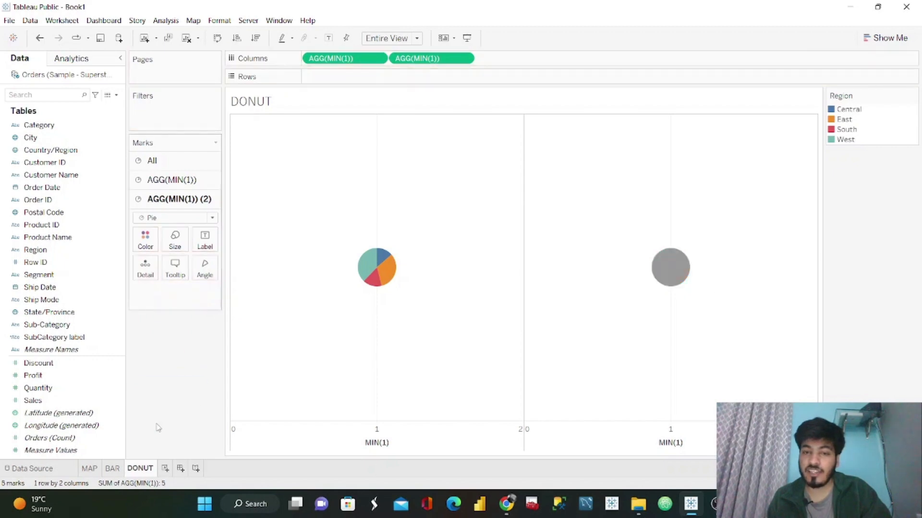
# Enlarge both pies, keeping the second MIN(1) pie slightly smaller than the Region-colored one
pyautogui.click(172, 179)
pyautogui.click(175, 220)
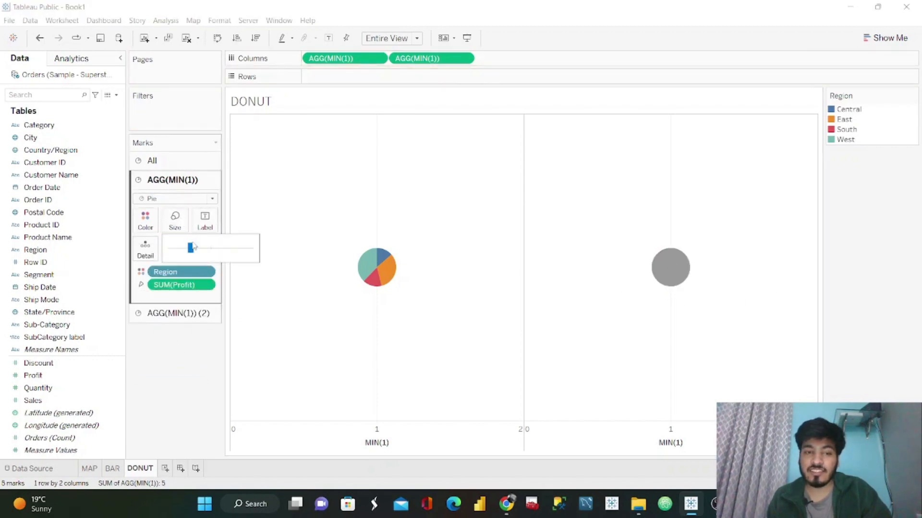
pyautogui.click(213, 248)
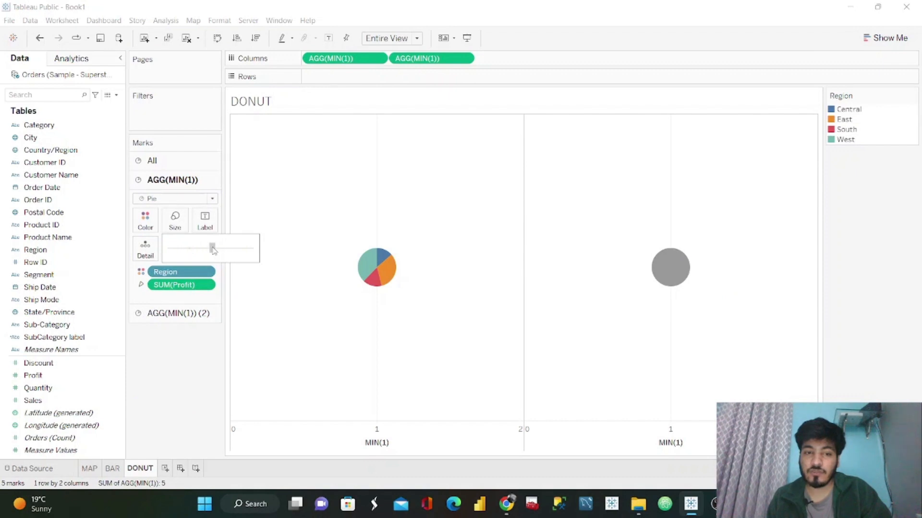
pyautogui.click(168, 313)
pyautogui.click(173, 245)
pyautogui.click(207, 267)
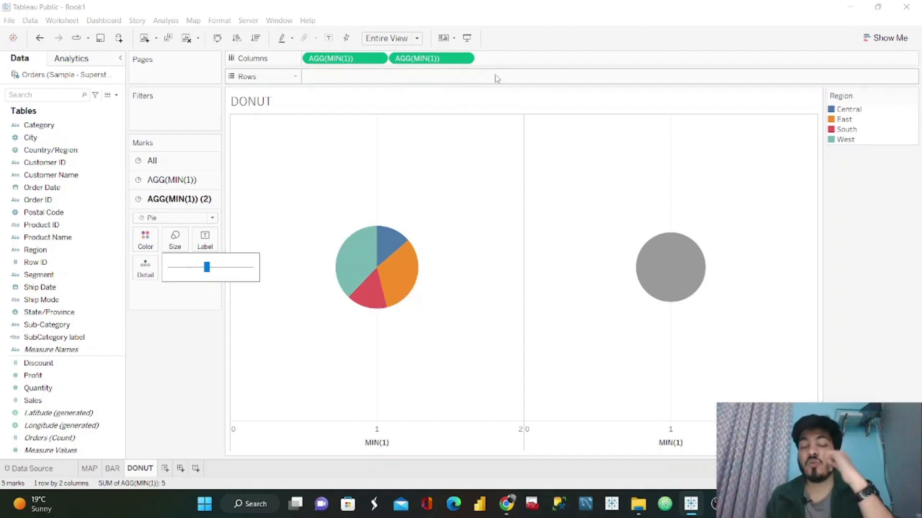
# Combine the two MIN(1) pies on a dual axis and color the inner circle white
pyautogui.click(465, 61)
pyautogui.click(464, 62)
pyautogui.click(456, 186)
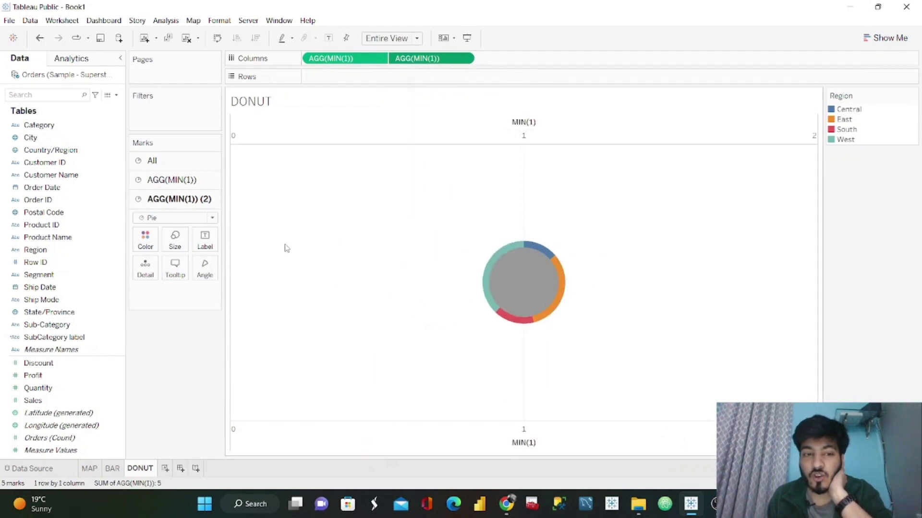
pyautogui.click(146, 240)
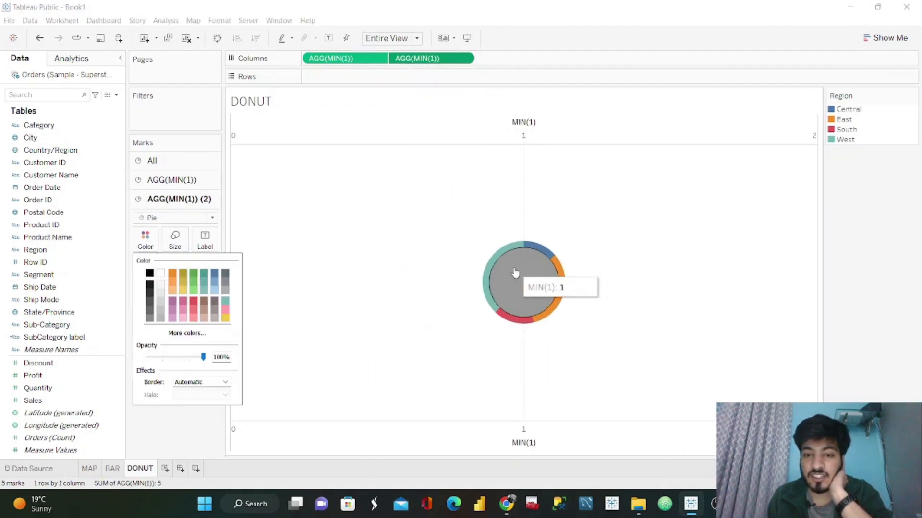
pyautogui.click(161, 273)
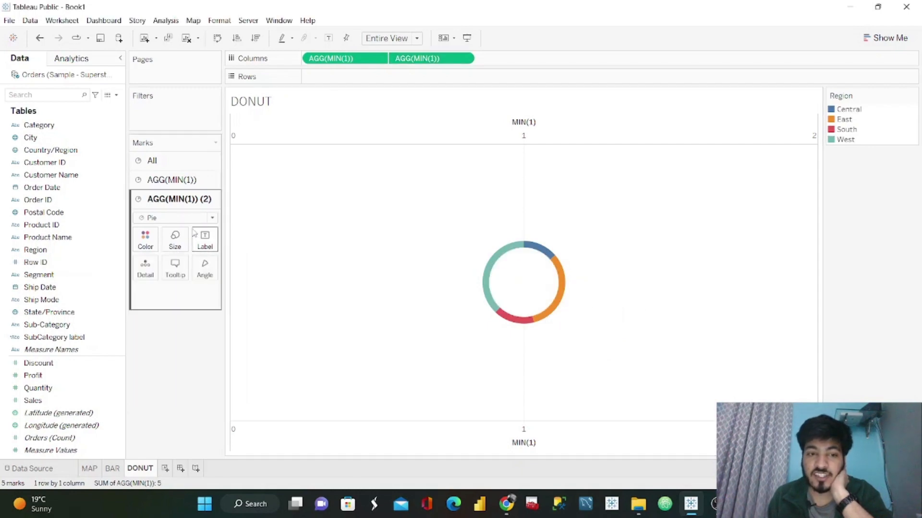
# Enlarge the white inner circle and make the Region-colored pie larger still to form a thicker ring
pyautogui.click(175, 240)
pyautogui.click(217, 272)
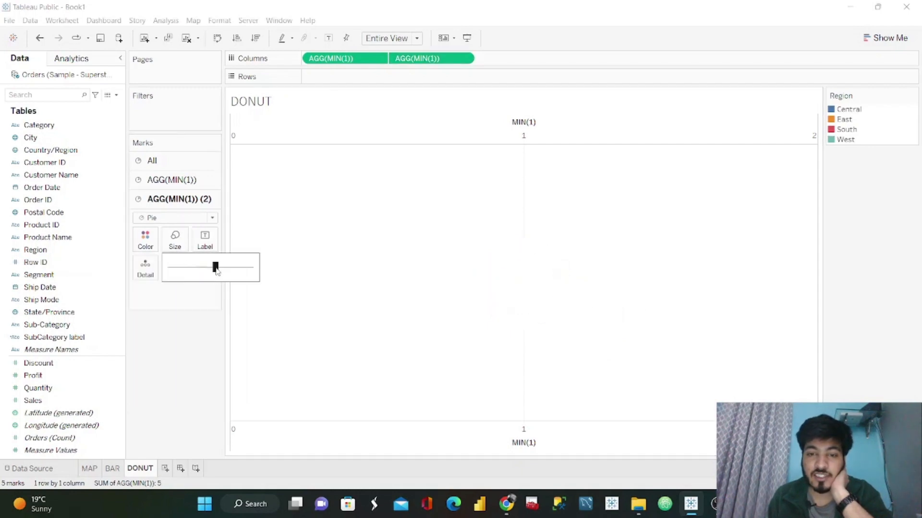
pyautogui.click(152, 160)
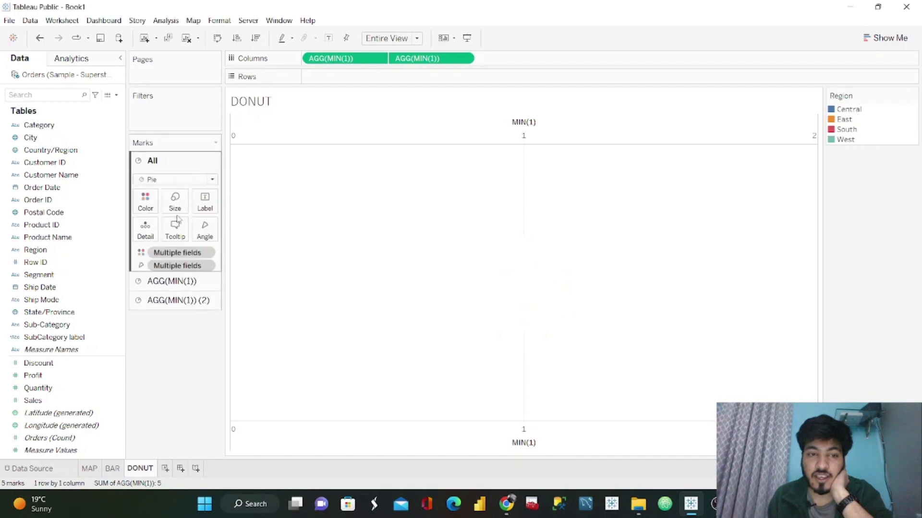
pyautogui.click(172, 280)
pyautogui.click(174, 220)
pyautogui.moveTo(212, 248); pyautogui.dragTo(234, 249)
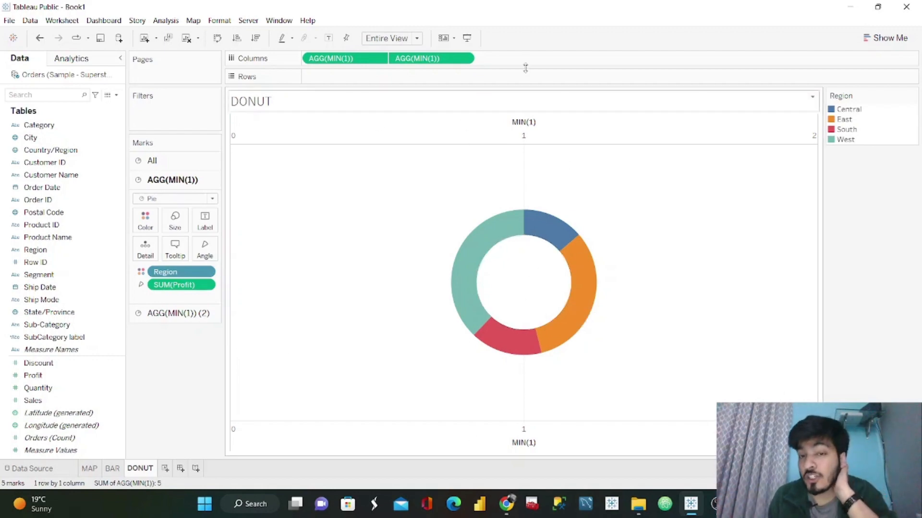
# Hide the headers of both MIN(1) axes around the donut
pyautogui.rightClick(549, 138)
pyautogui.click(595, 245)
pyautogui.rightClick(556, 443)
pyautogui.click(596, 410)
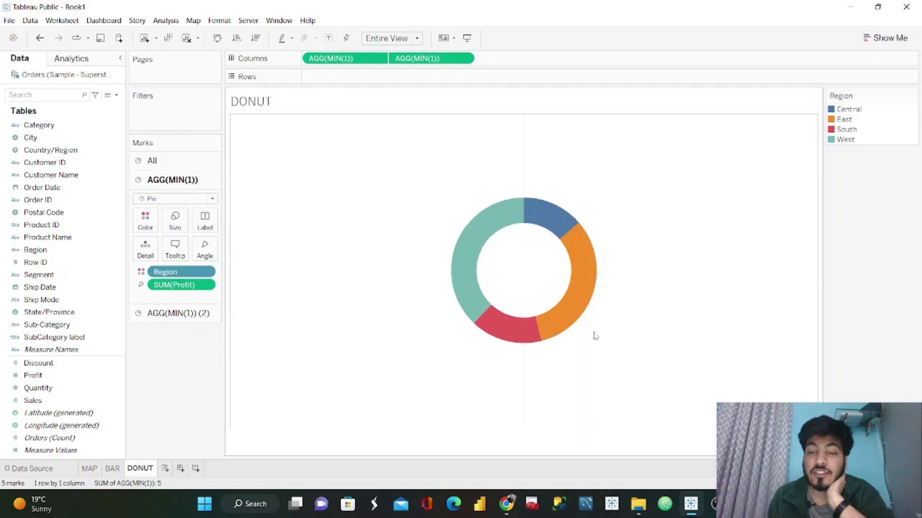
# Set the DONUT sheet's grid lines and zero lines to None and finish formatting
pyautogui.rightClick(687, 190)
pyautogui.click(722, 236)
pyautogui.click(70, 79)
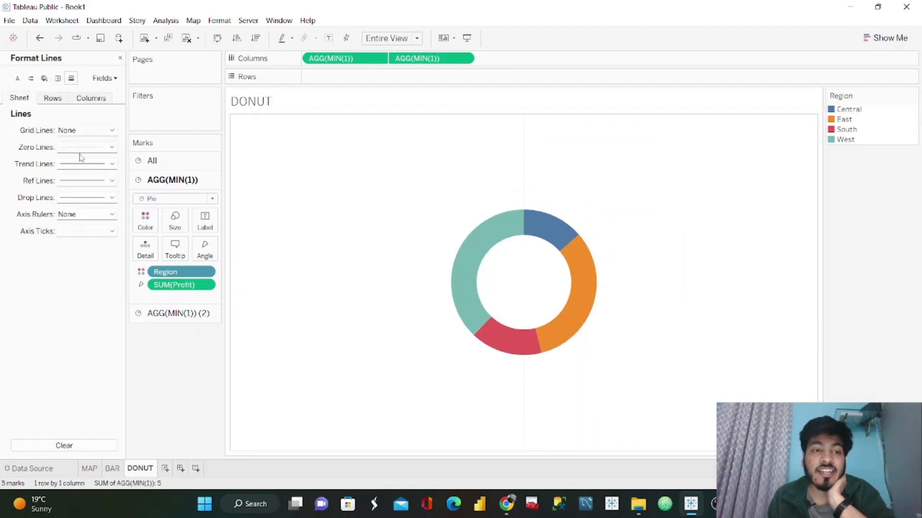
pyautogui.click(109, 130)
pyautogui.click(52, 153)
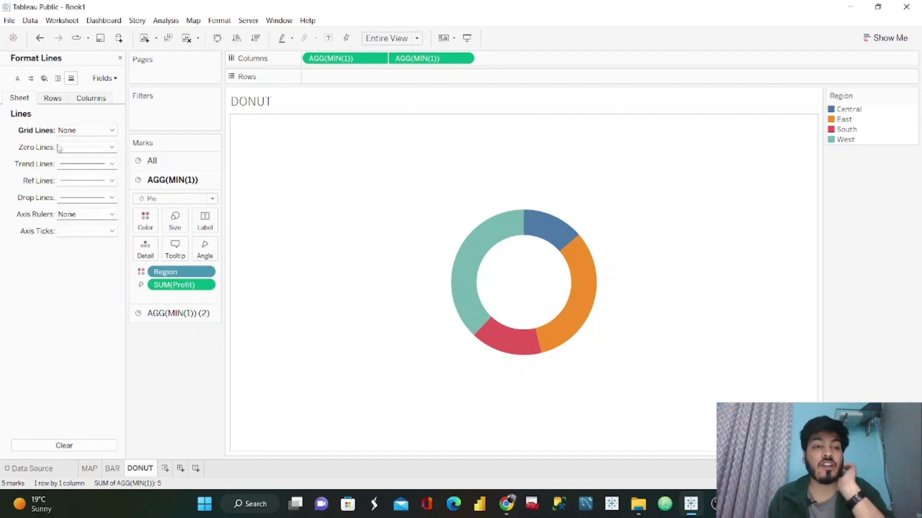
pyautogui.click(88, 149)
pyautogui.click(98, 161)
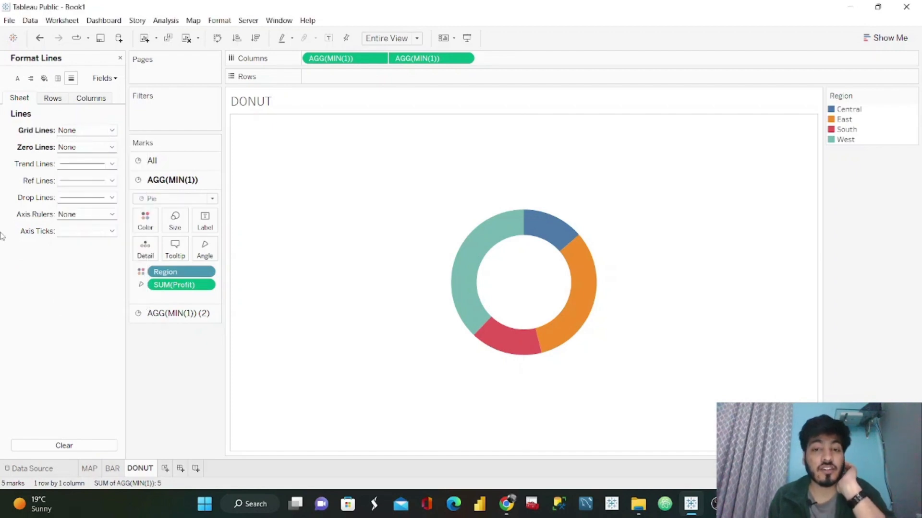
pyautogui.click(120, 59)
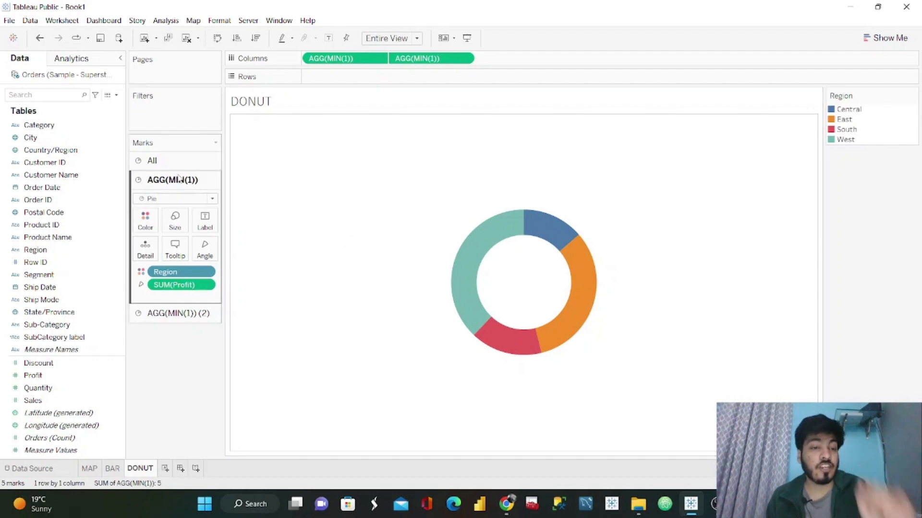
# Label both the Region-colored ring and the white inner circle with Profit
pyautogui.click(34, 376)
pyautogui.moveTo(36, 379); pyautogui.dragTo(202, 228)
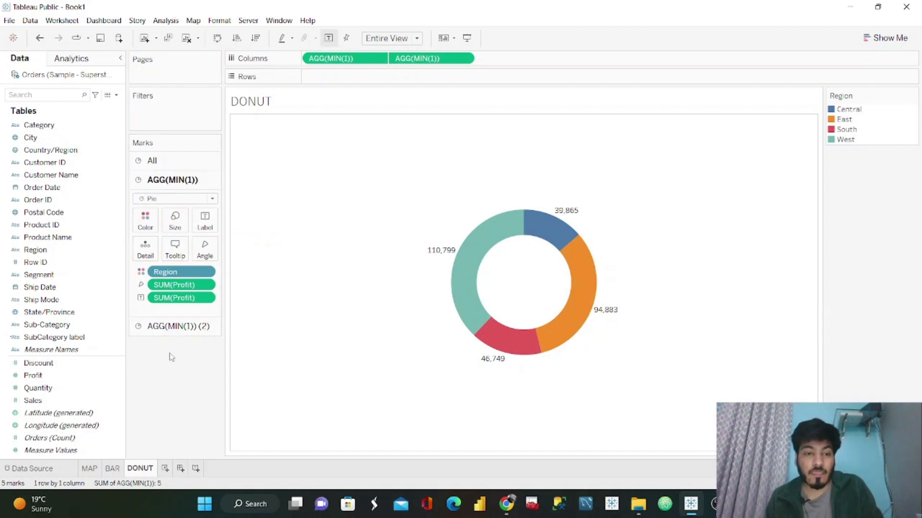
pyautogui.click(172, 330)
pyautogui.click(42, 377)
pyautogui.moveTo(42, 379); pyautogui.dragTo(207, 253)
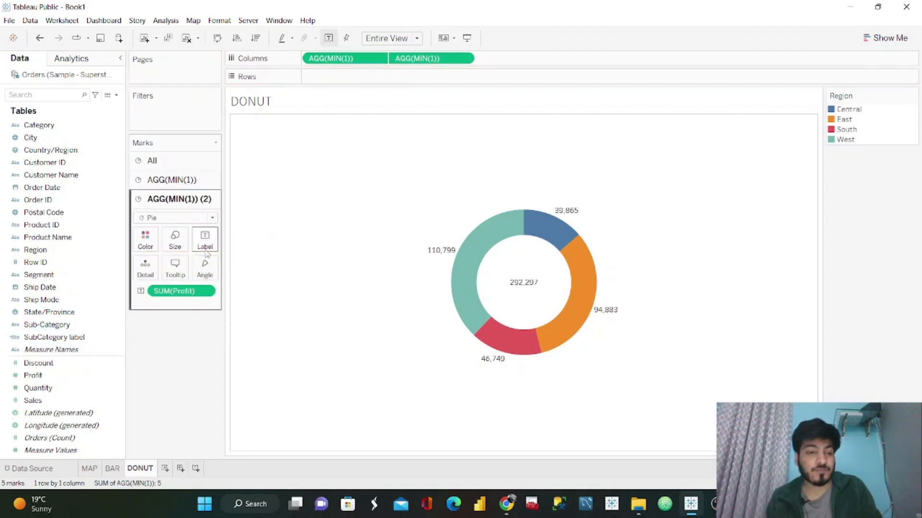
# Add Region to the ring's labels and show their Profit as Percent of Total
pyautogui.click(175, 180)
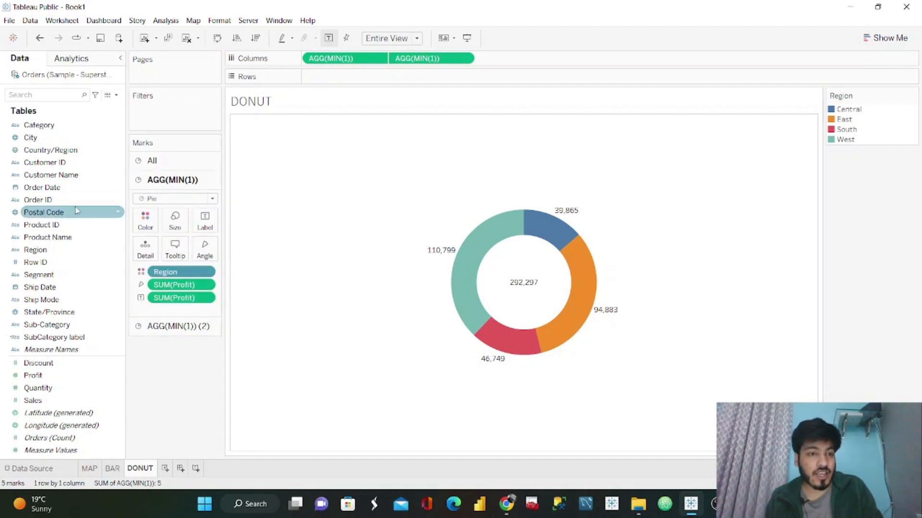
pyautogui.moveTo(53, 250); pyautogui.dragTo(209, 220)
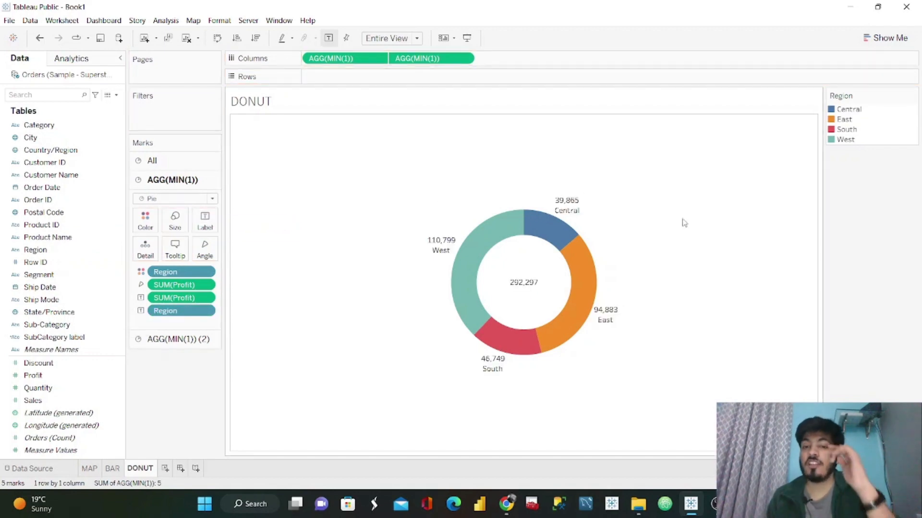
pyautogui.moveTo(583, 218)
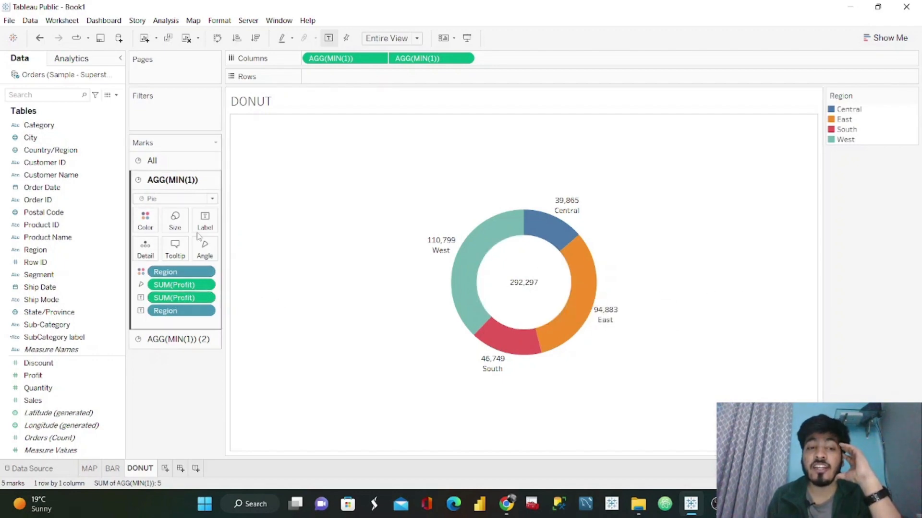
pyautogui.click(206, 299)
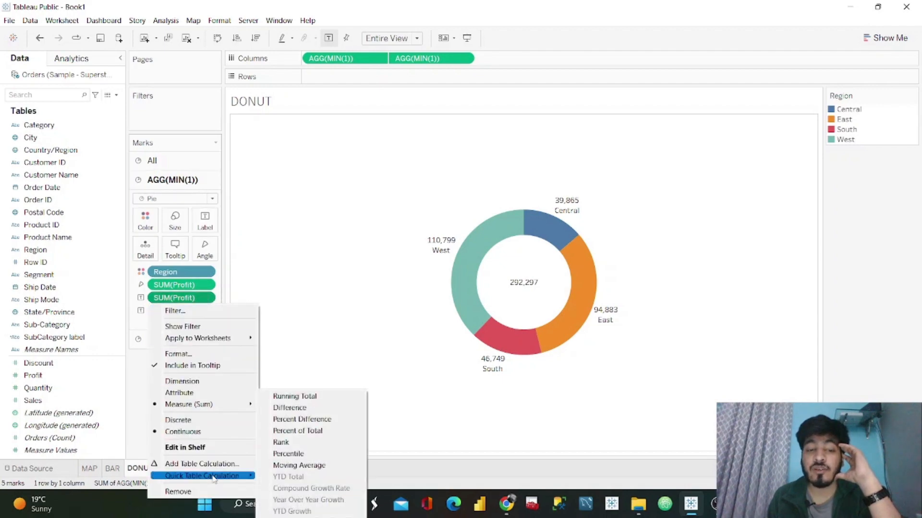
pyautogui.click(314, 432)
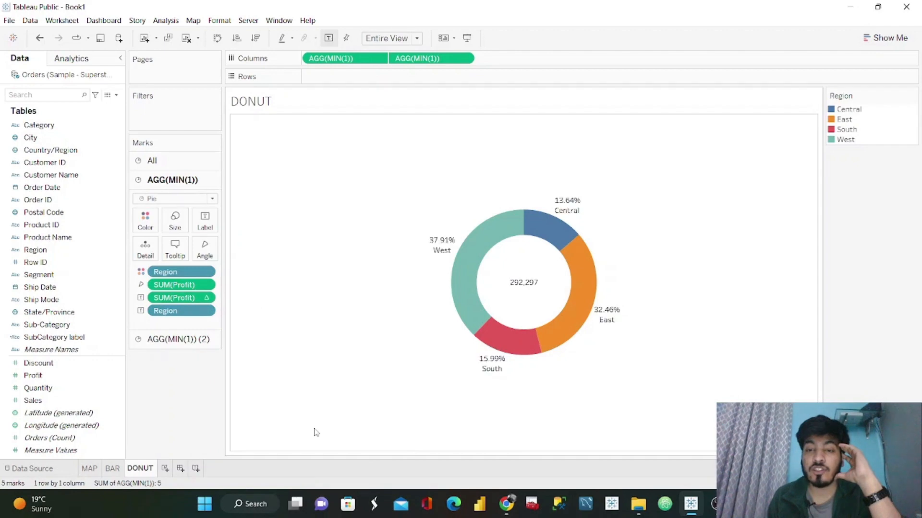
# Format the percent-of-total Profit line of the ring's labels in Tableau Semibold at size 18
pyautogui.click(204, 222)
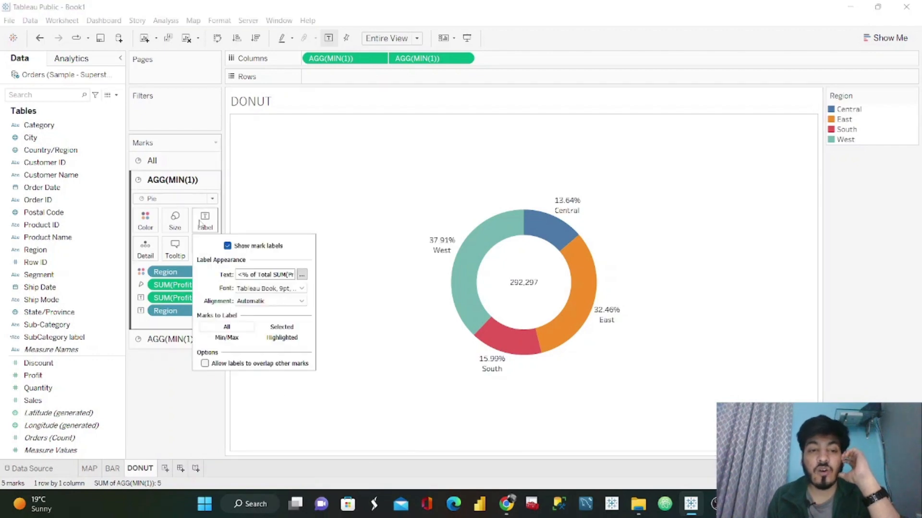
pyautogui.click(301, 275)
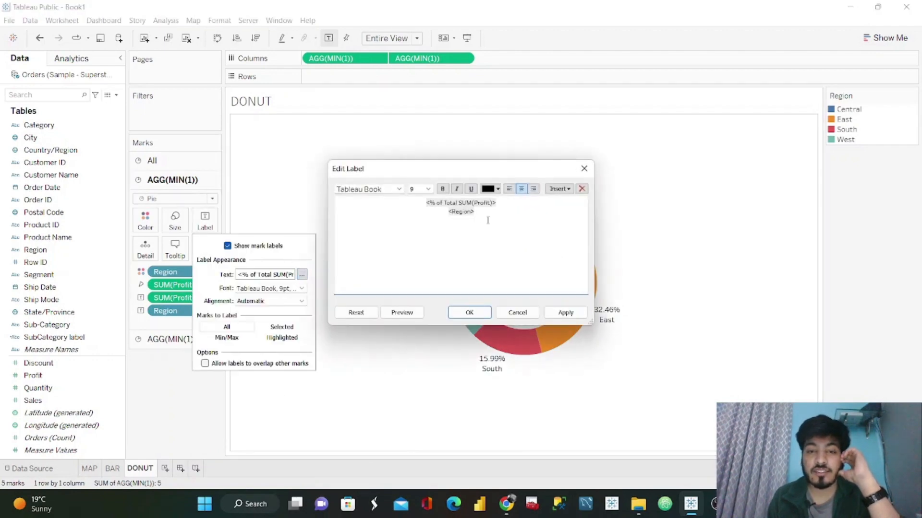
pyautogui.moveTo(497, 202); pyautogui.dragTo(417, 197)
pyautogui.click(401, 189)
pyautogui.click(376, 230)
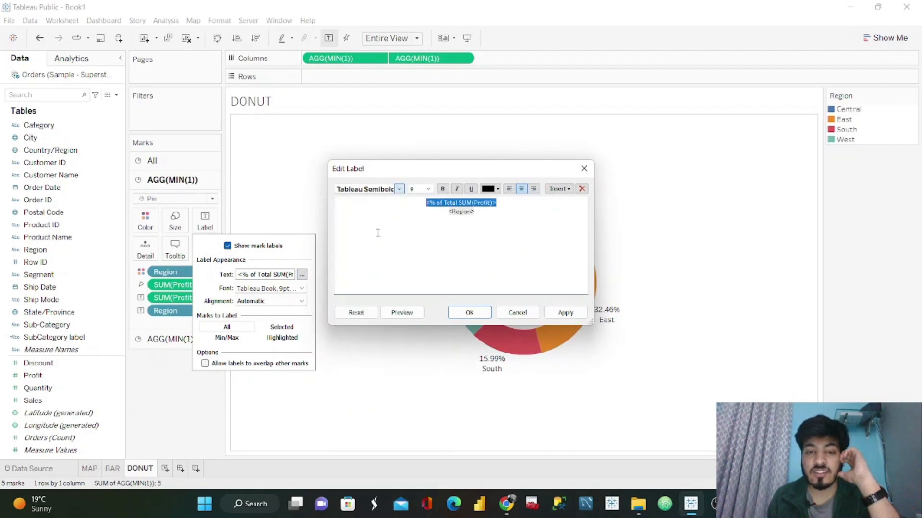
pyautogui.click(429, 189)
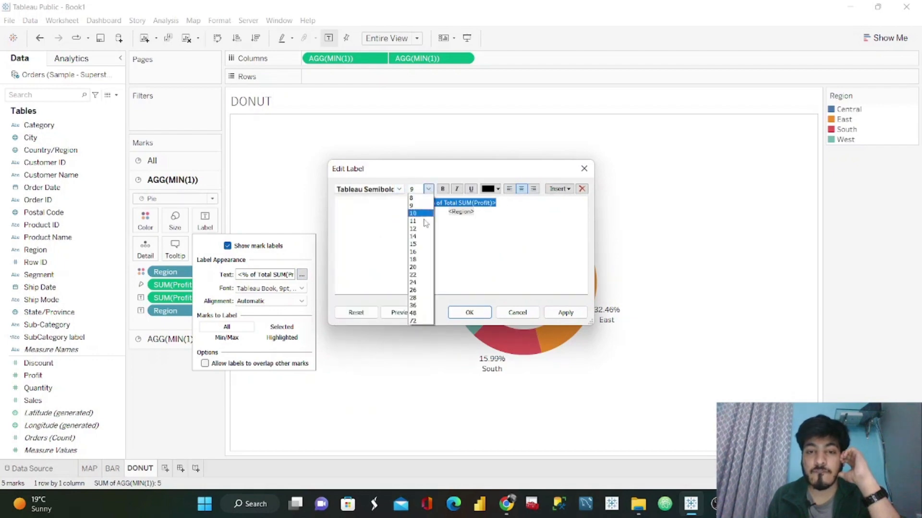
pyautogui.click(412, 259)
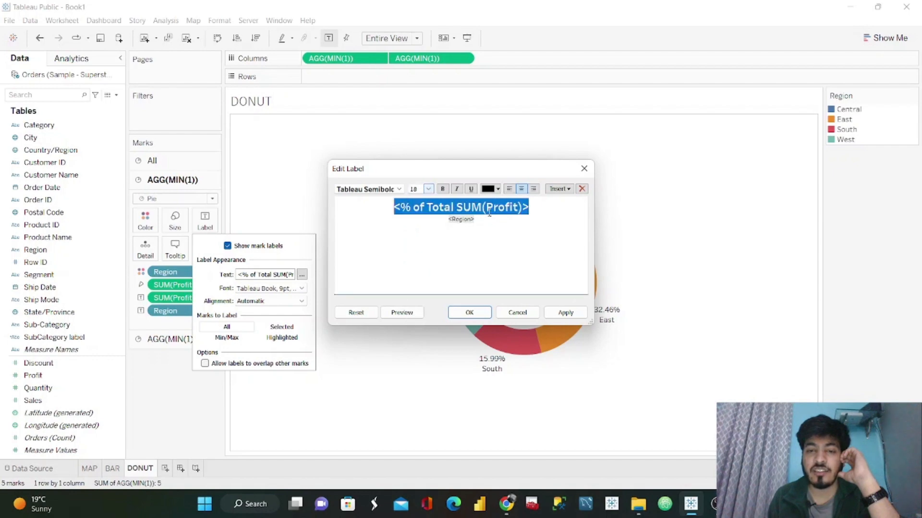
# Format the Region line of the ring's labels in Tableau Semibold at size 14 and apply it
pyautogui.doubleClick(464, 219)
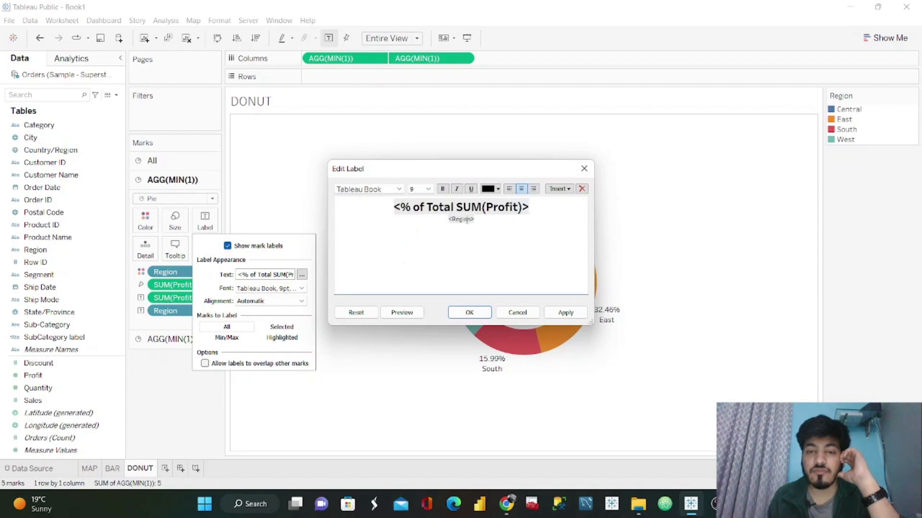
pyautogui.click(429, 189)
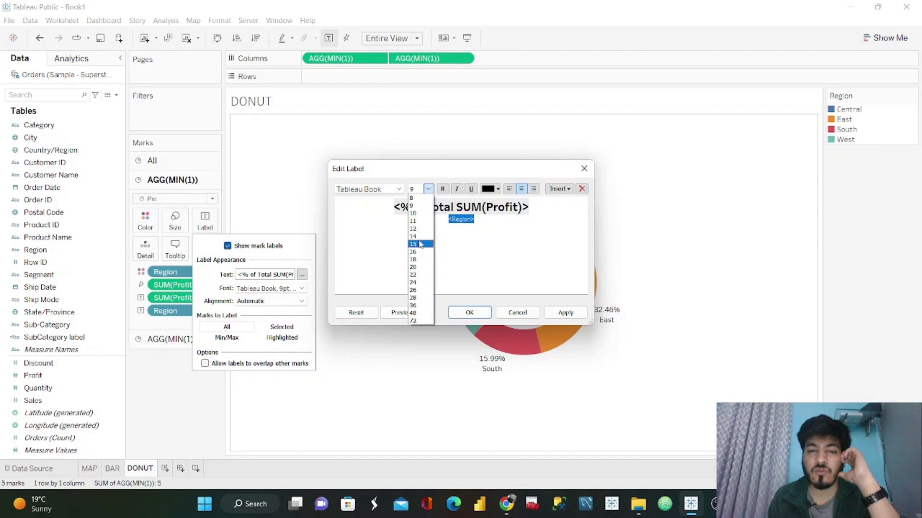
pyautogui.click(413, 236)
pyautogui.click(399, 189)
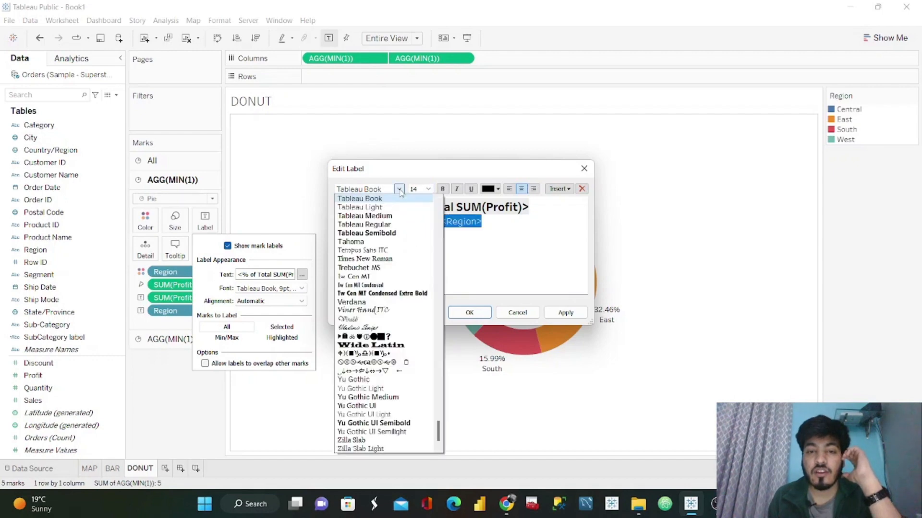
pyautogui.click(386, 234)
pyautogui.click(567, 313)
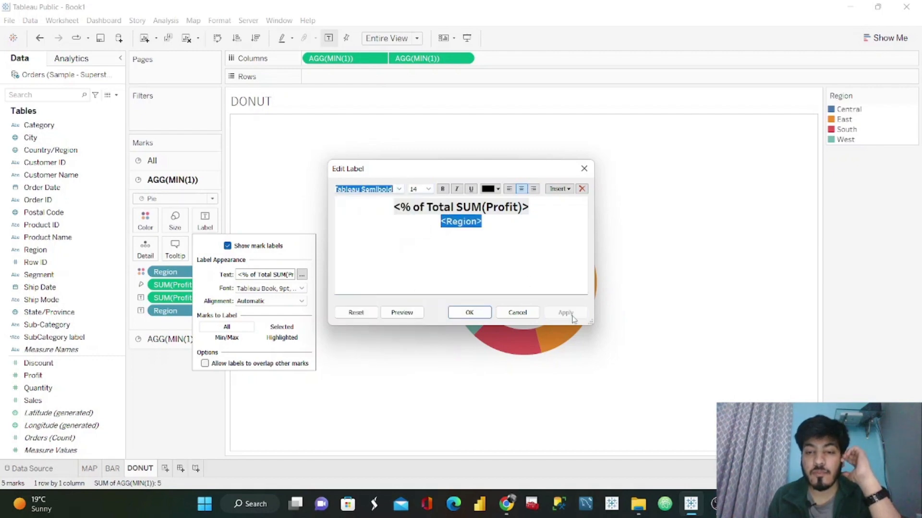
# Set the percent-of-total Profit line of the ring's labels to size 15 and finish editing the label
pyautogui.click(502, 219)
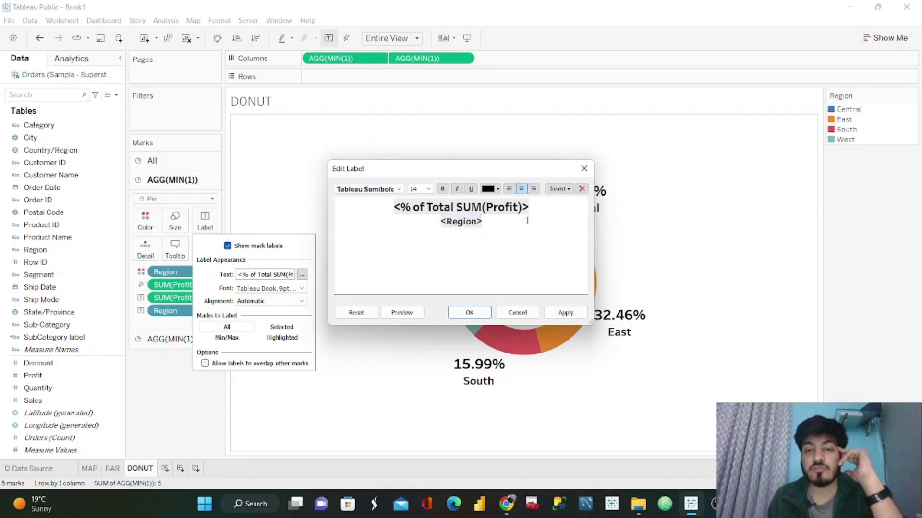
pyautogui.moveTo(544, 208); pyautogui.dragTo(393, 207)
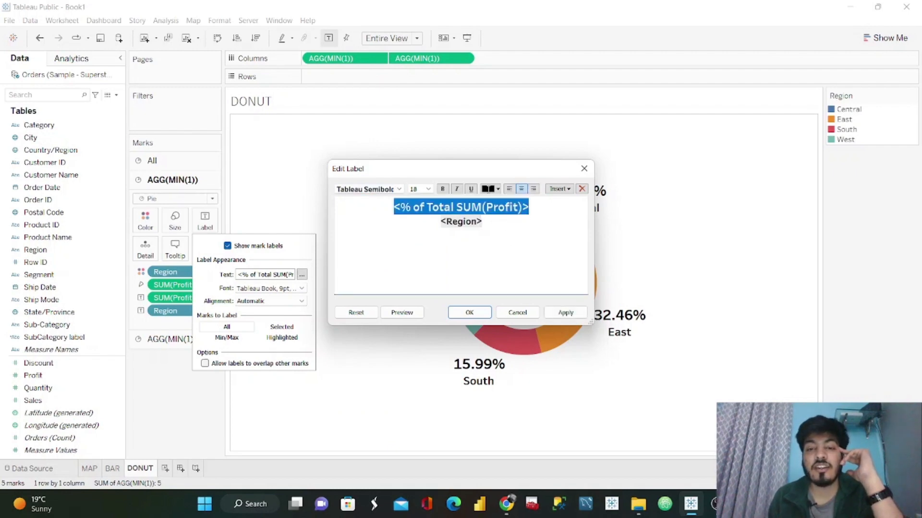
pyautogui.click(428, 189)
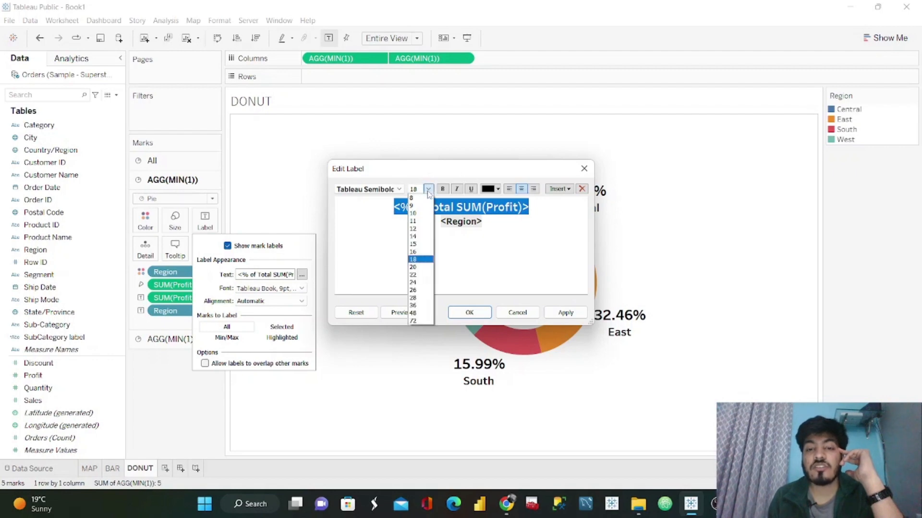
pyautogui.click(418, 246)
pyautogui.click(566, 312)
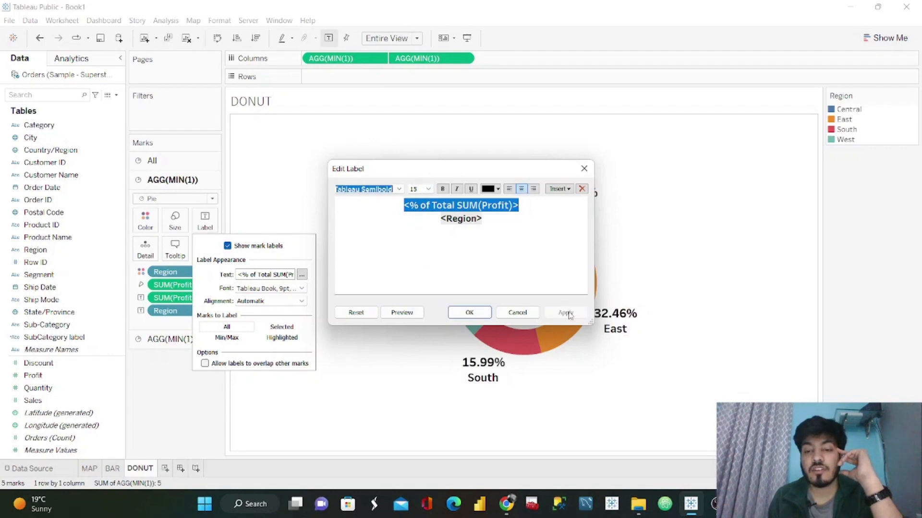
pyautogui.click(468, 313)
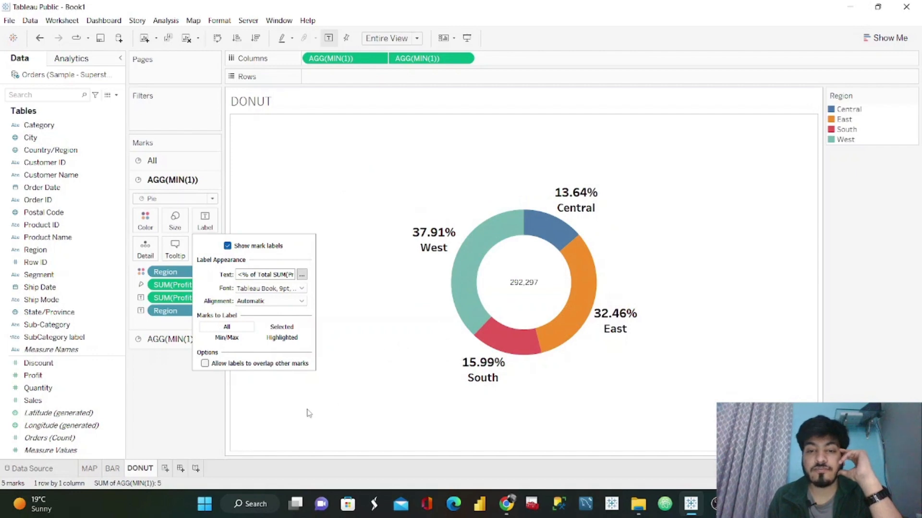
pyautogui.click(471, 333)
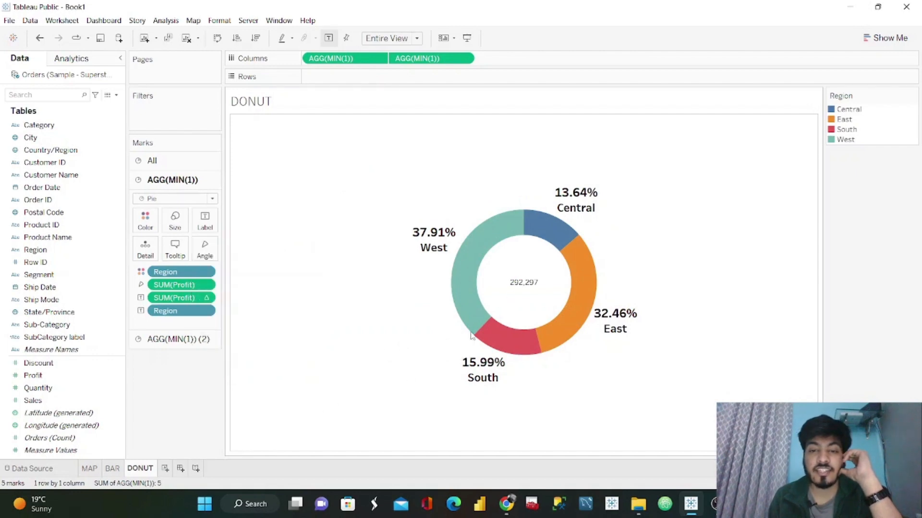
# Format the Profit label of the inner circle in Tableau Semibold at size 16
pyautogui.click(169, 338)
pyautogui.click(196, 241)
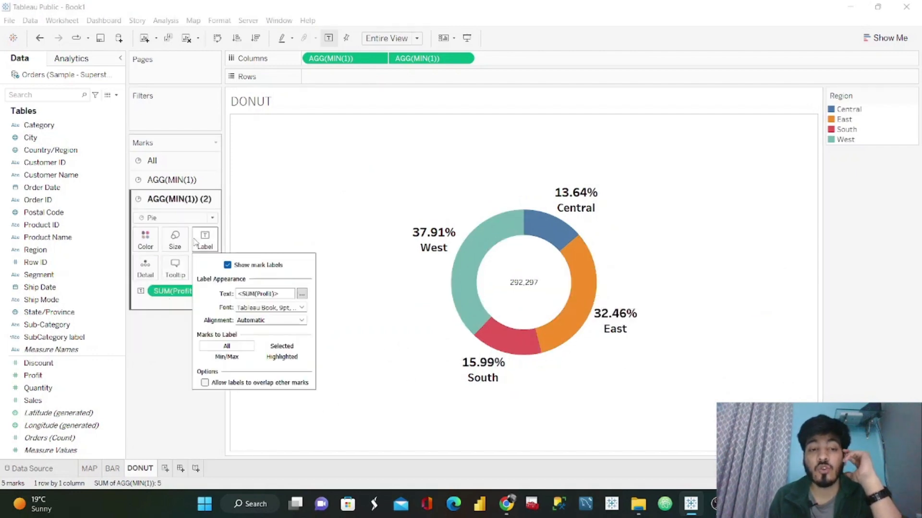
pyautogui.click(302, 293)
pyautogui.moveTo(509, 204); pyautogui.dragTo(428, 196)
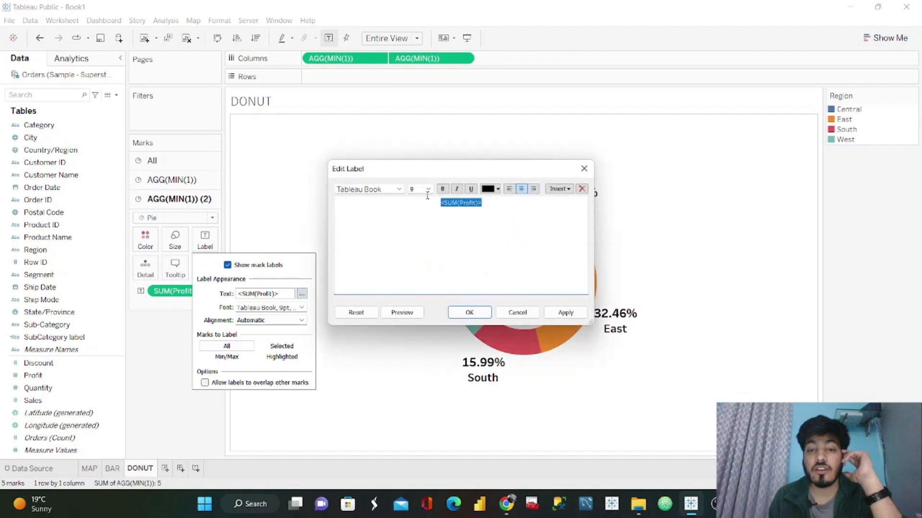
pyautogui.click(399, 189)
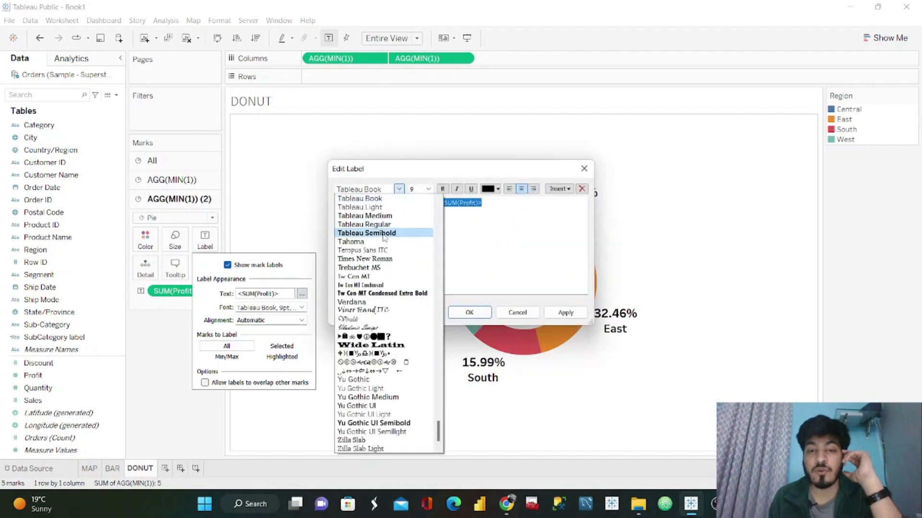
pyautogui.click(383, 234)
pyautogui.click(428, 188)
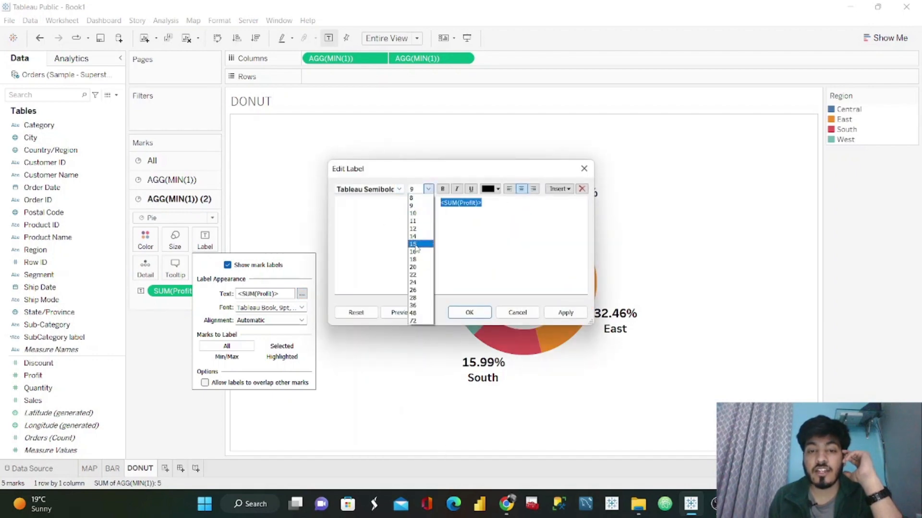
pyautogui.click(419, 255)
# Add the word "Profit" on a new line below the inner circle's Profit value and confirm the label
pyautogui.click(507, 202)
pyautogui.write('\\')
pyautogui.press('BackSpace')
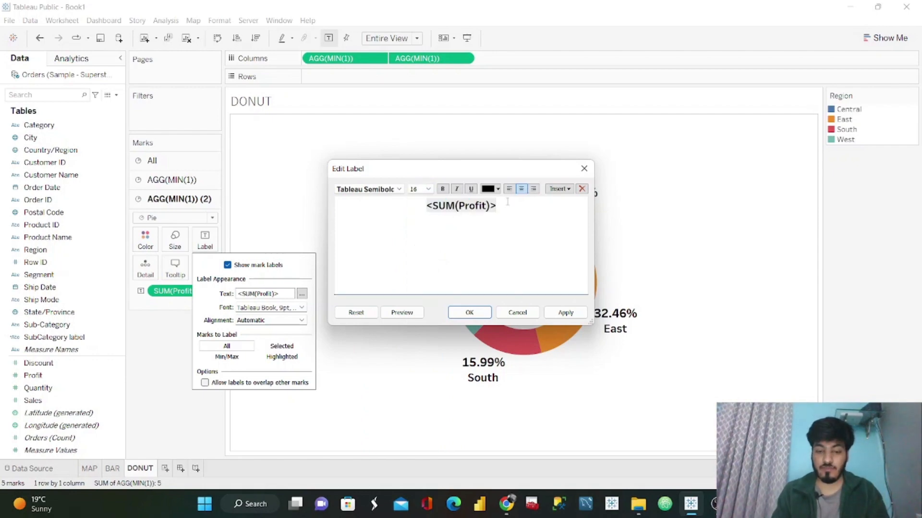
pyautogui.write('Prodfit')
pyautogui.press('BackSpace')
pyautogui.press('BackSpace')
pyautogui.press('BackSpace')
pyautogui.write('fit')
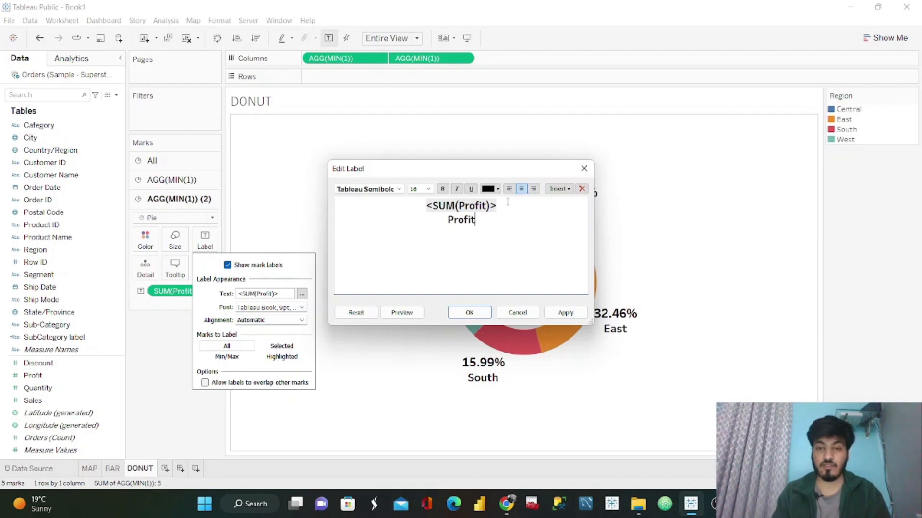
pyautogui.click(566, 313)
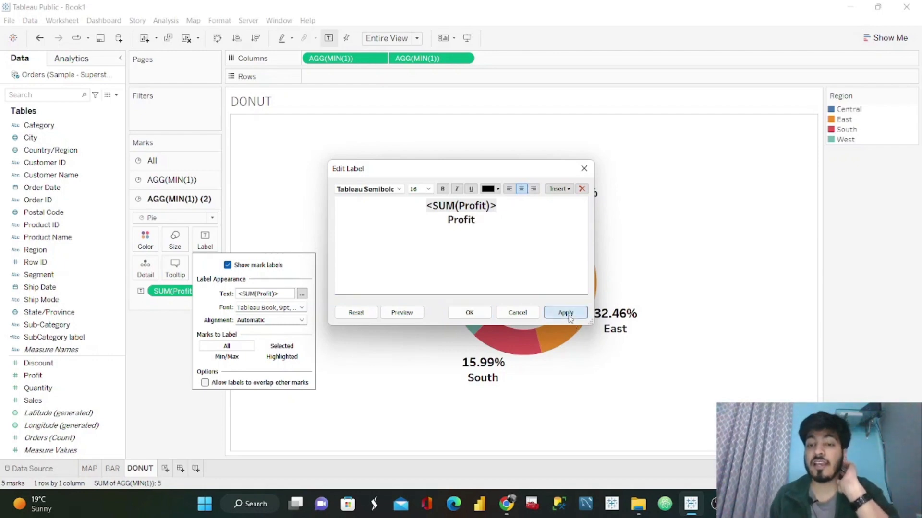
pyautogui.click(469, 313)
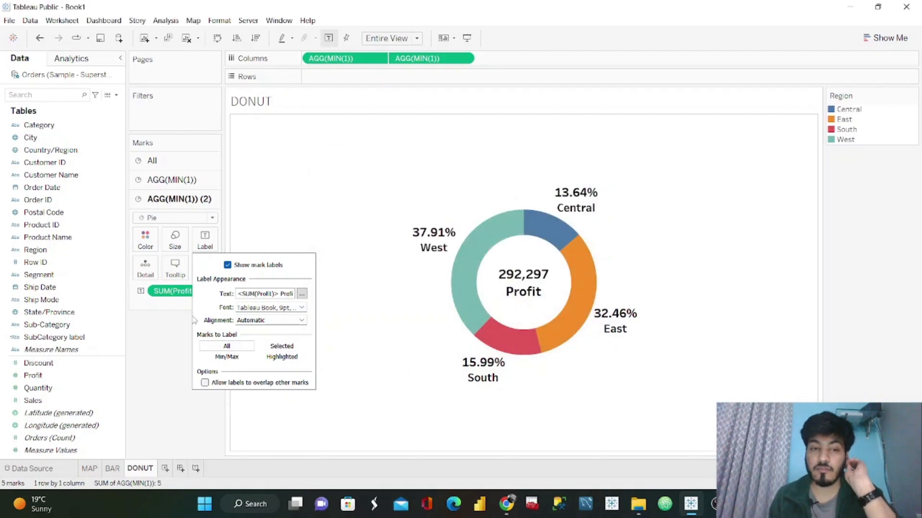
pyautogui.click(144, 356)
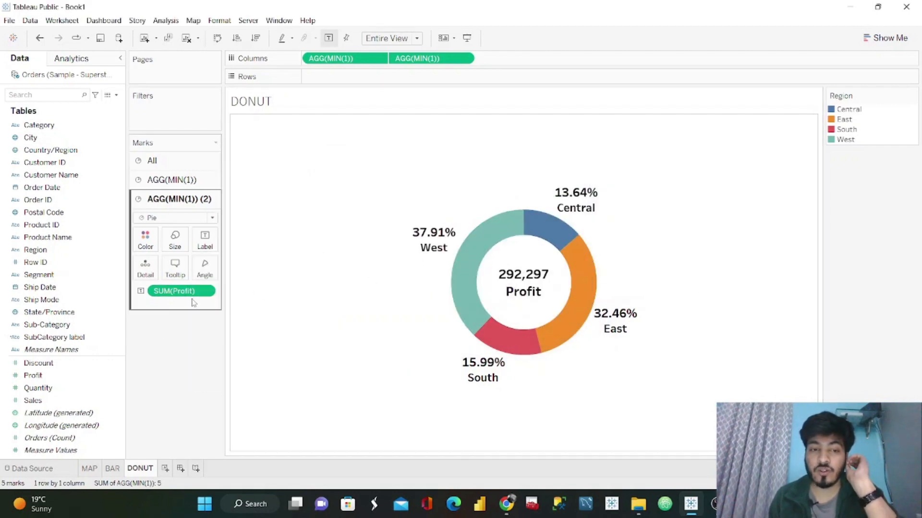
# Format the inner circle's Profit as custom currency with 0 decimal places and Thousands (K) display units
pyautogui.click(210, 291)
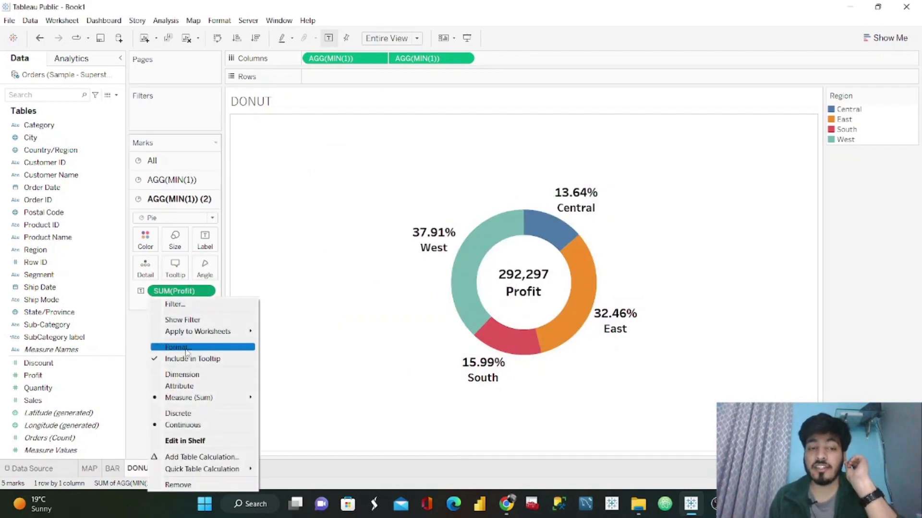
pyautogui.click(201, 348)
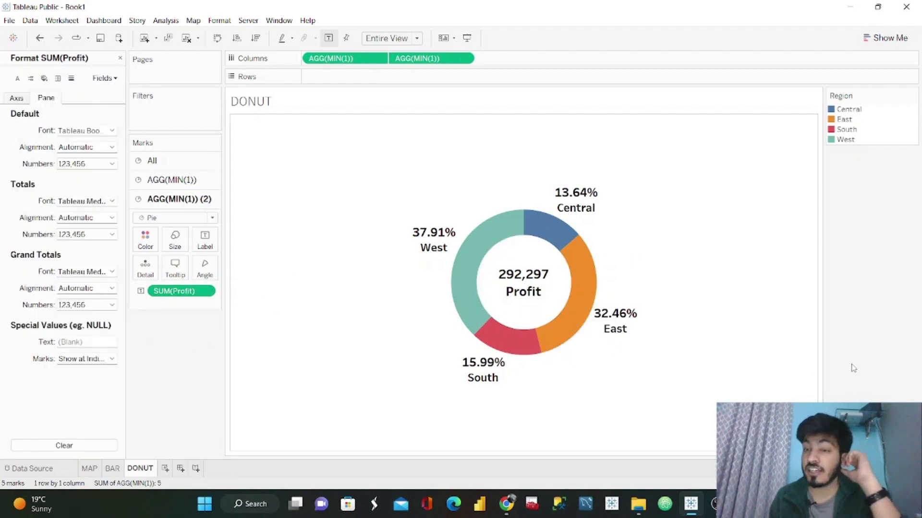
pyautogui.click(86, 164)
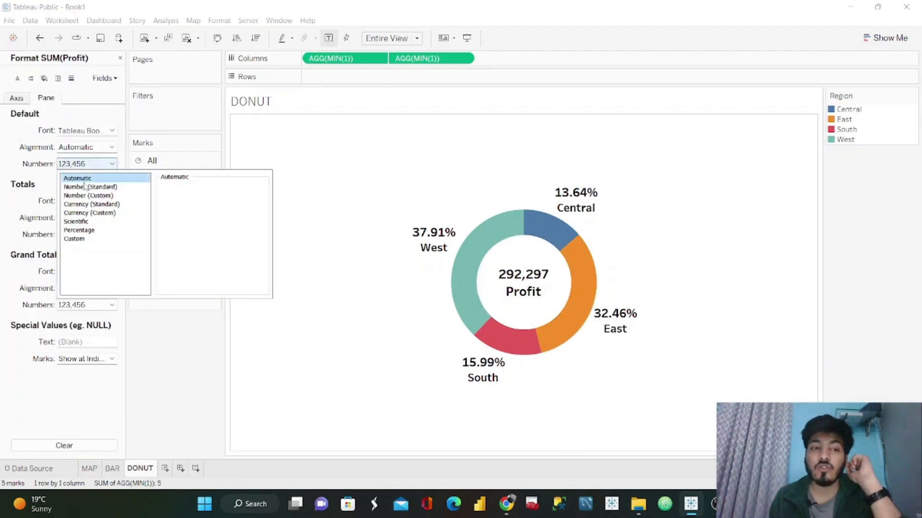
pyautogui.click(100, 213)
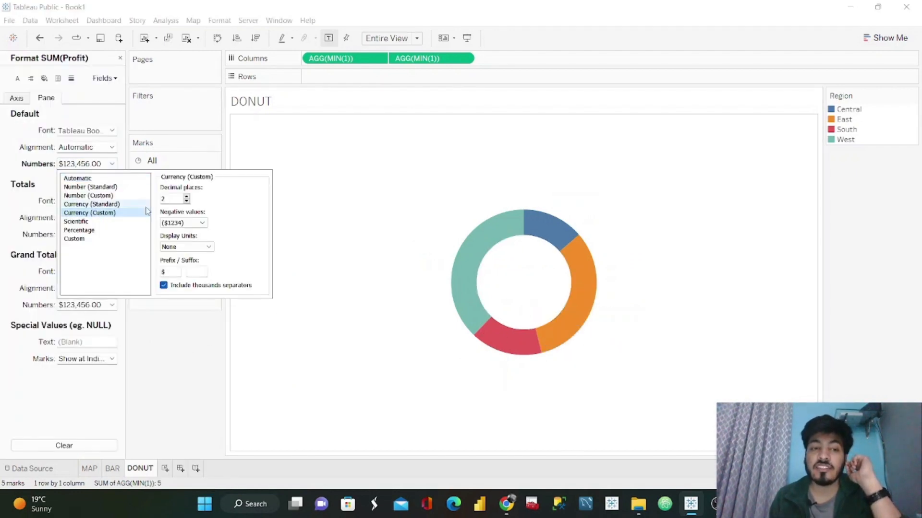
pyautogui.click(186, 201)
pyautogui.click(186, 201)
pyautogui.click(187, 246)
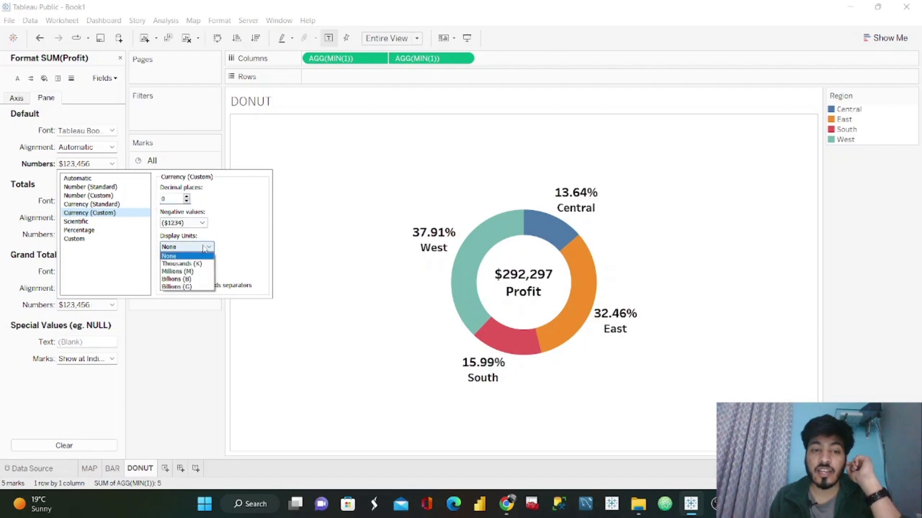
pyautogui.click(191, 264)
pyautogui.click(197, 372)
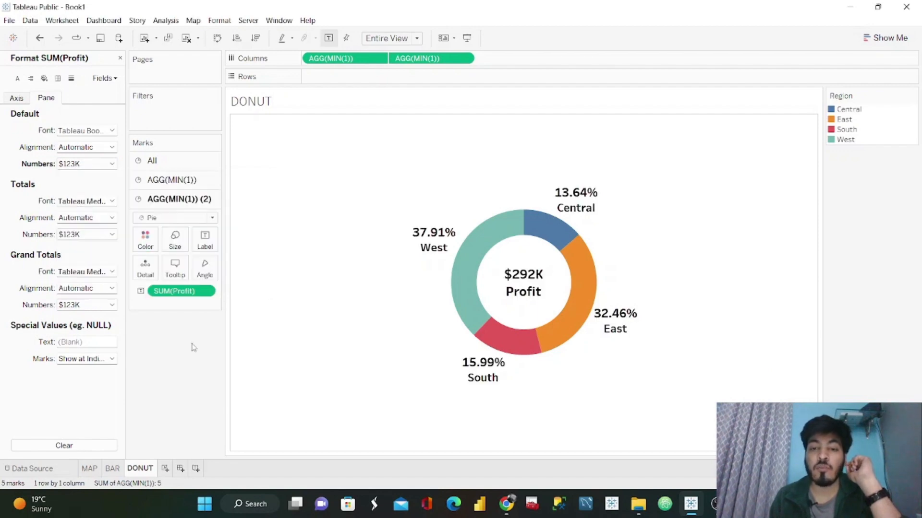
pyautogui.click(120, 59)
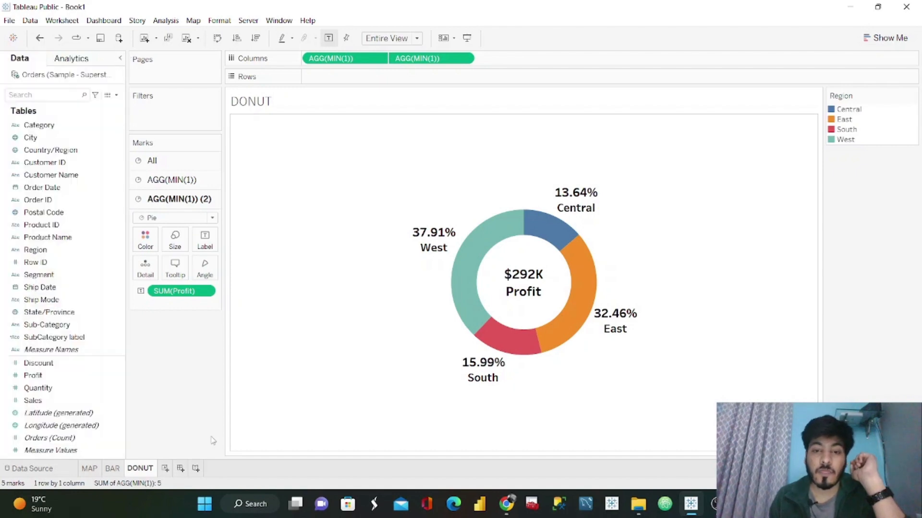
# Assign the Seattle Grays color palette to the donut's Region values and confirm the colors
pyautogui.click(912, 96)
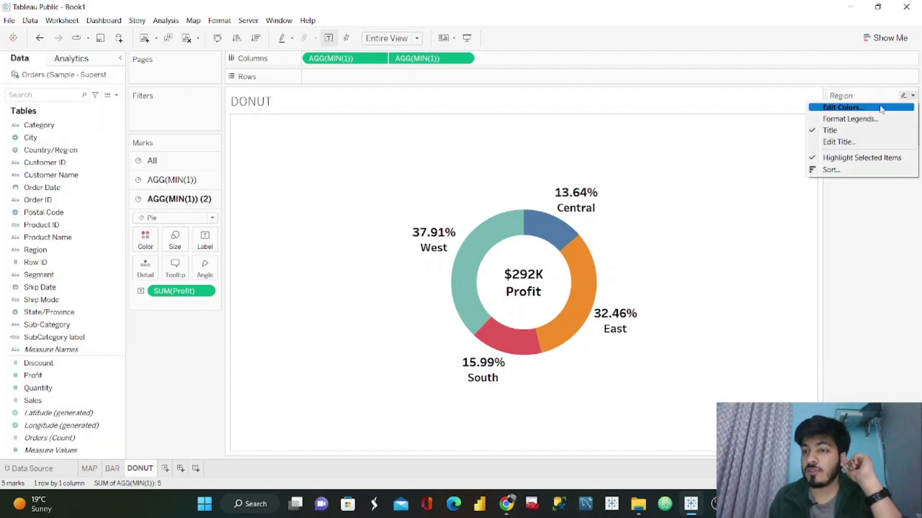
pyautogui.click(881, 110)
pyautogui.click(524, 172)
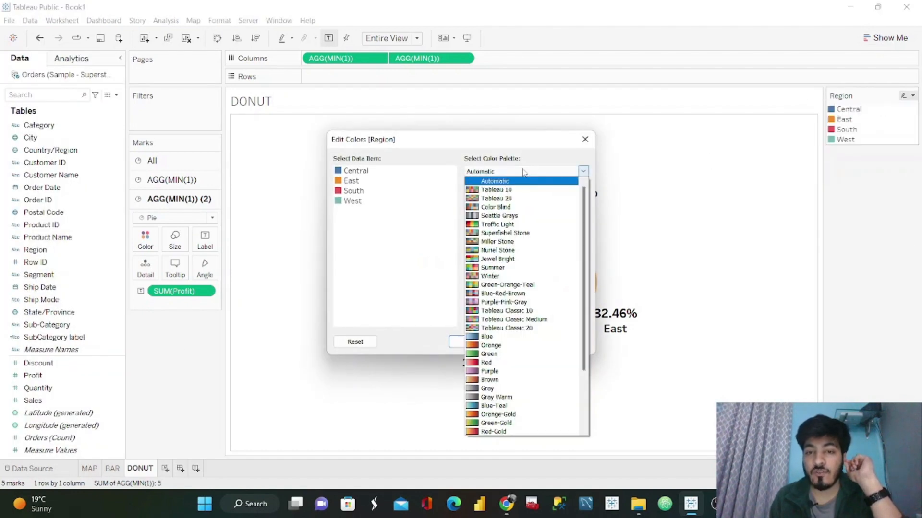
pyautogui.click(499, 222)
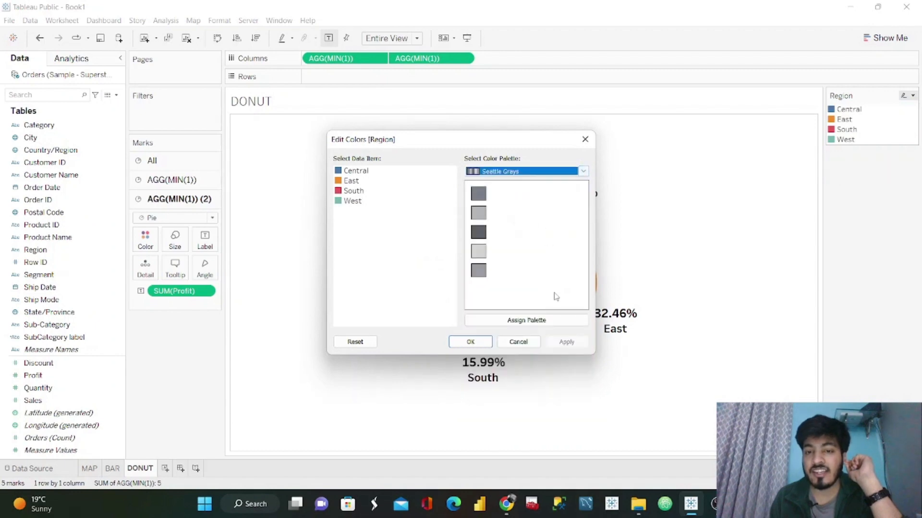
pyautogui.click(545, 320)
pyautogui.moveTo(474, 139); pyautogui.dragTo(245, 74)
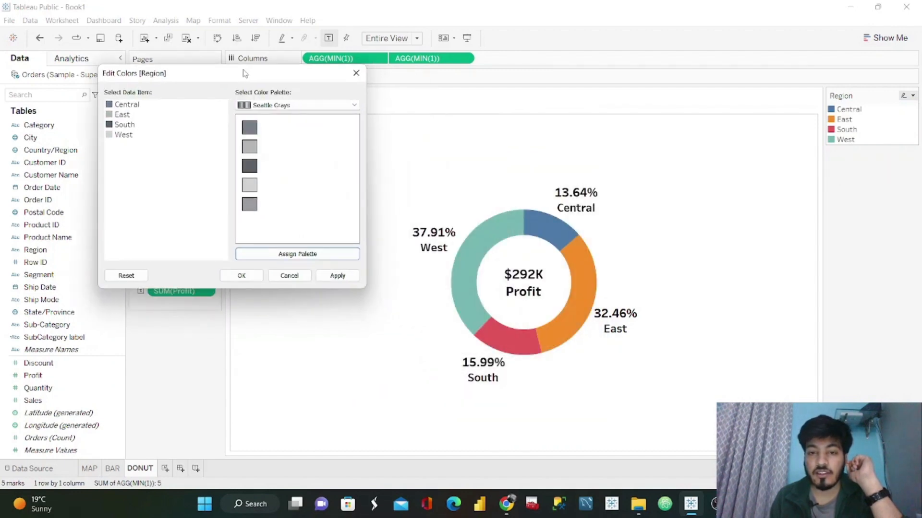
pyautogui.click(337, 276)
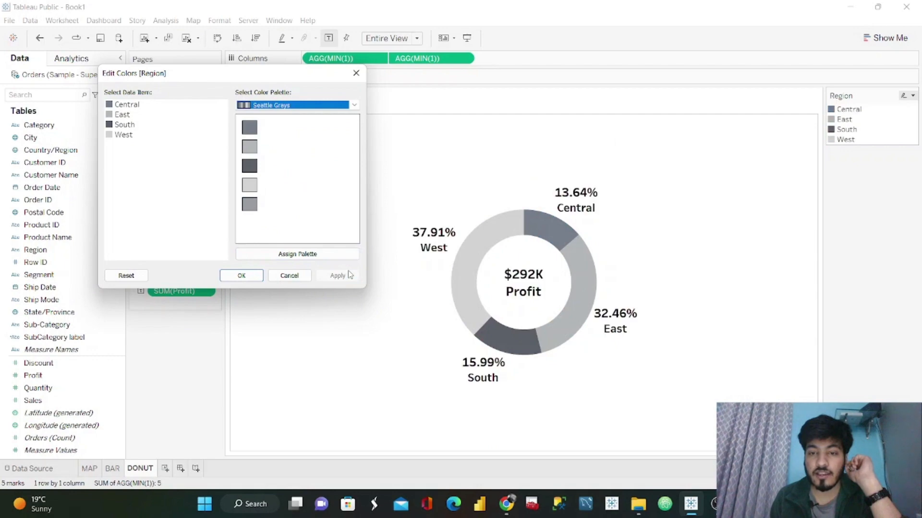
pyautogui.click(245, 274)
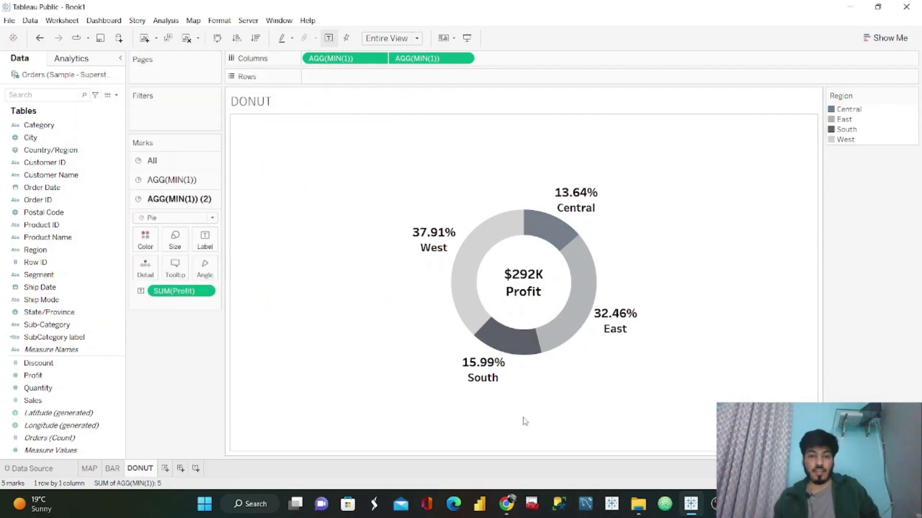
# Review the MAP, BAR and DONUT worksheets and create a new dashboard
pyautogui.click(90, 468)
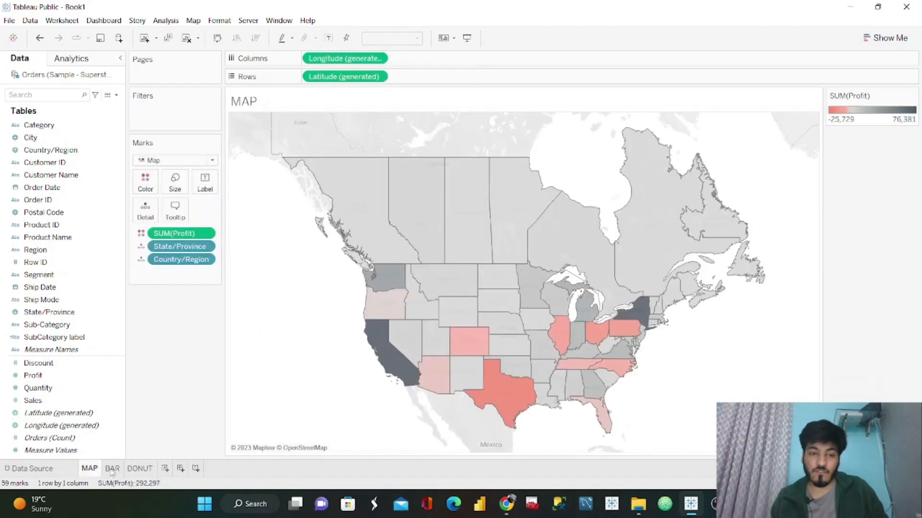
pyautogui.click(111, 471)
pyautogui.click(137, 471)
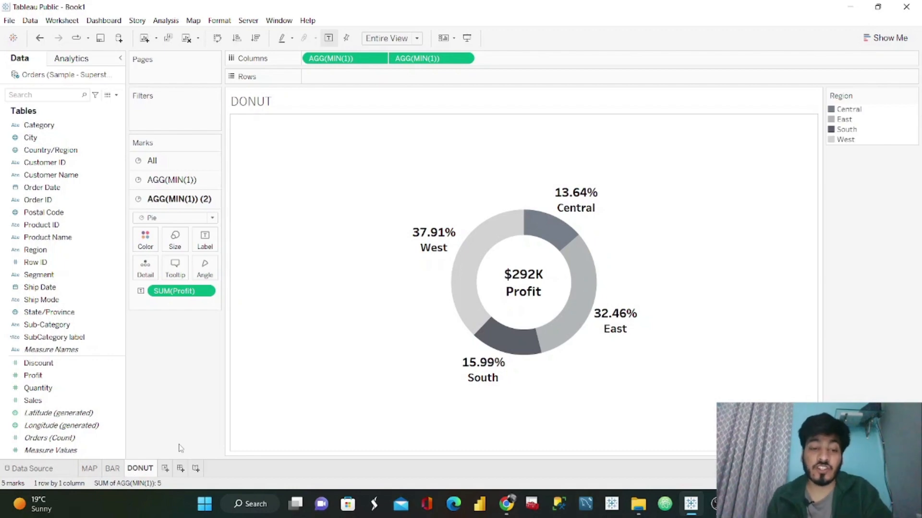
pyautogui.click(180, 468)
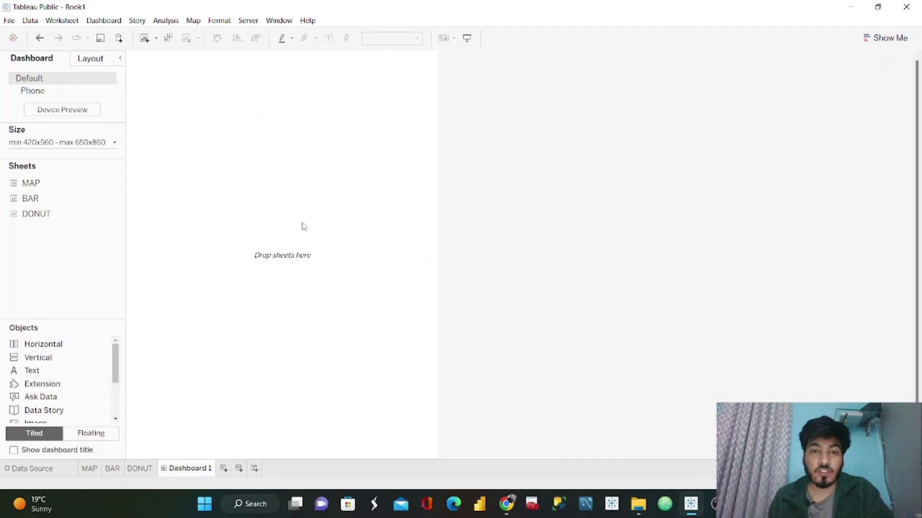
# Try the Automatic sizing mode and set the dashboard's size mode to Fixed size
pyautogui.click(91, 144)
pyautogui.click(93, 158)
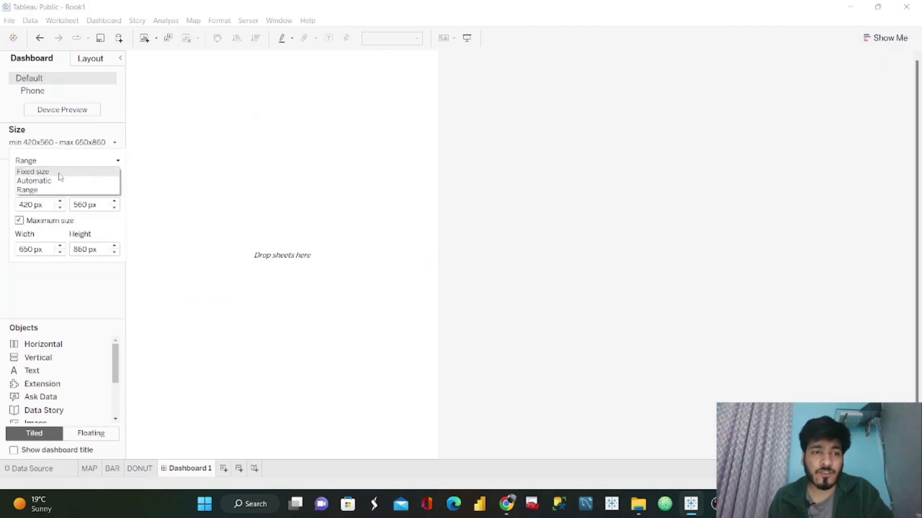
pyautogui.click(60, 173)
pyautogui.click(87, 168)
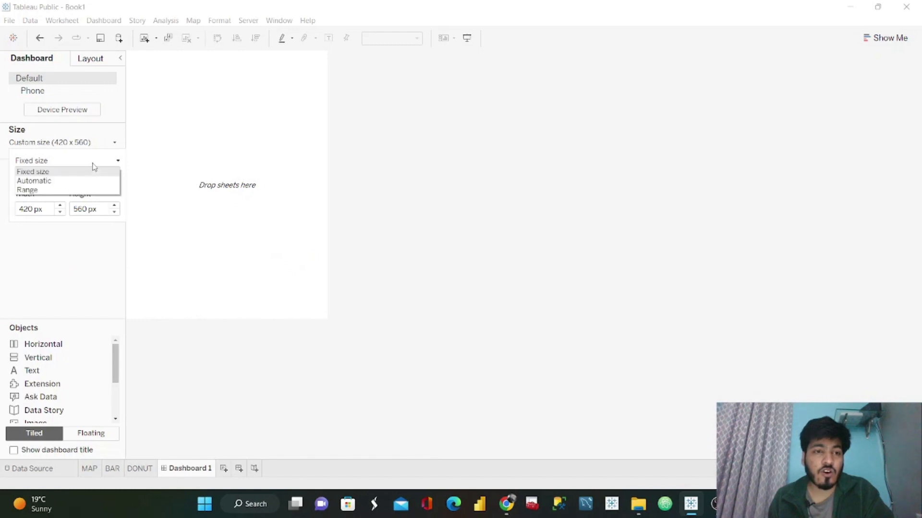
pyautogui.click(60, 180)
pyautogui.click(111, 172)
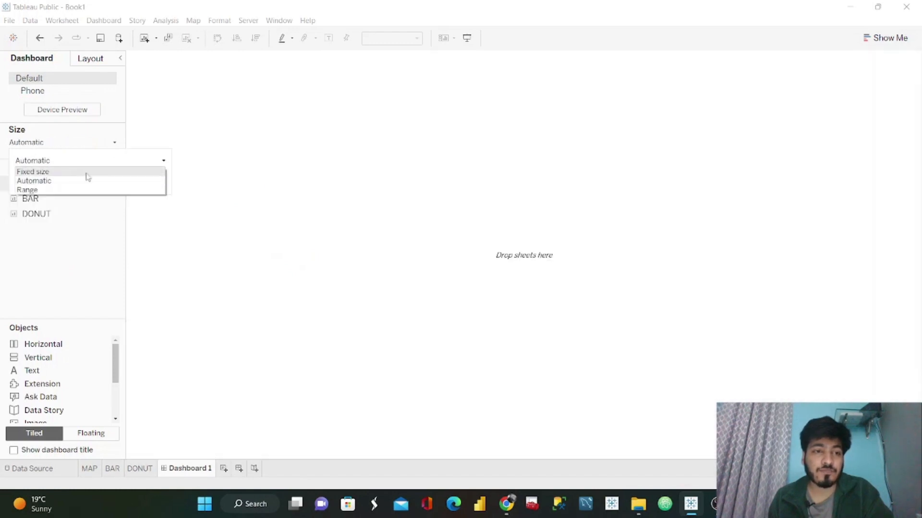
pyautogui.click(68, 174)
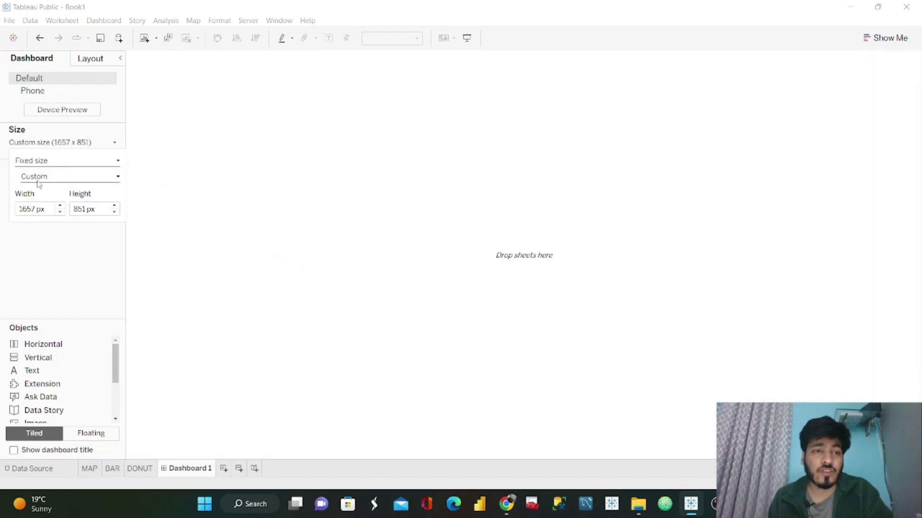
# Set the dashboard's custom fixed size to 1000 px wide and 850 px high
pyautogui.click(35, 209)
pyautogui.press('BackSpace')
pyautogui.press('BackSpace')
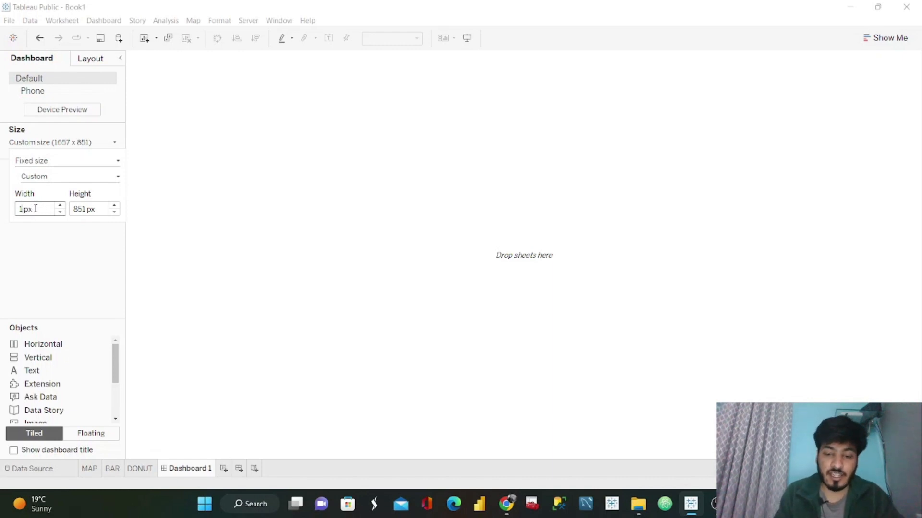
pyautogui.press('Return')
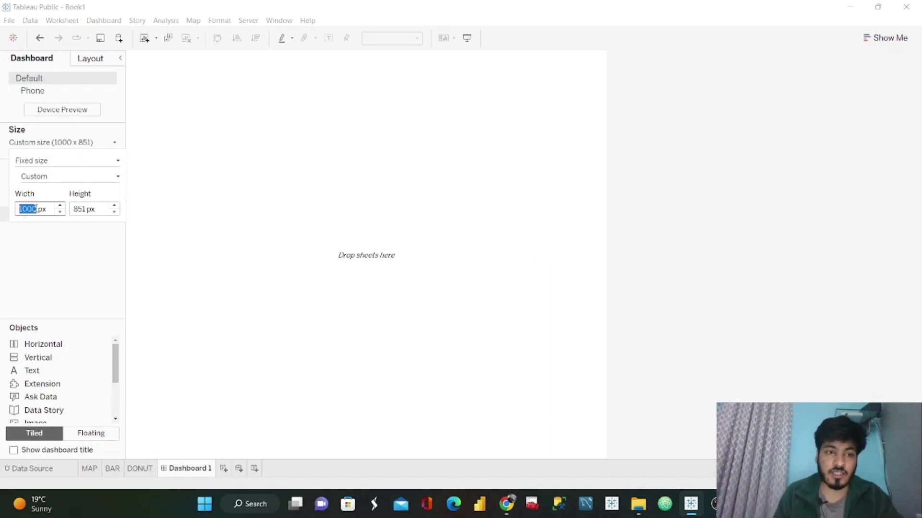
pyautogui.click(84, 209)
pyautogui.press('BackSpace')
pyautogui.write('0')
pyautogui.press('Return')
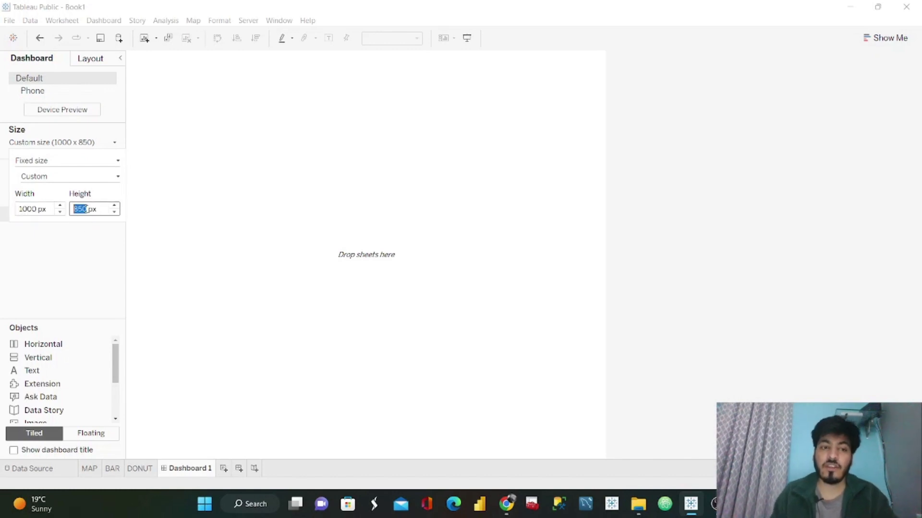
pyautogui.click(96, 275)
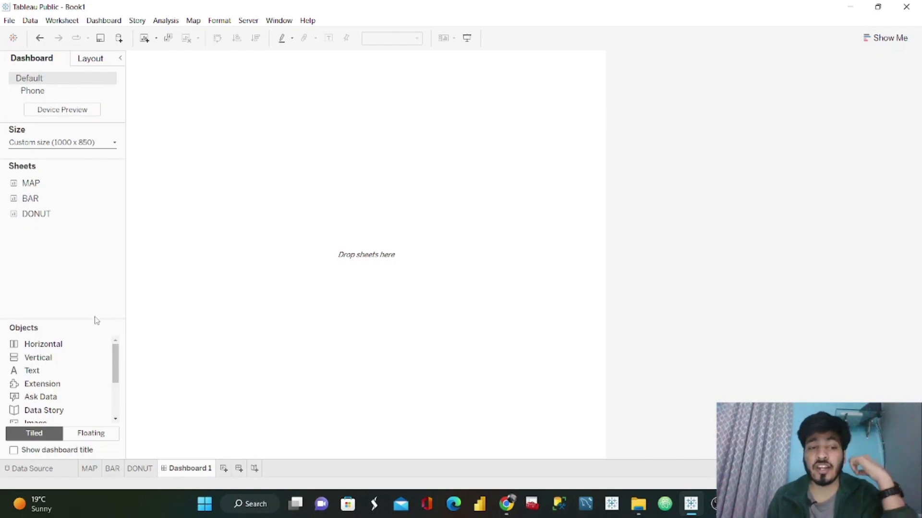
# Add a tiled vertical container filling the dashboard and set its inner padding to 20 on all sides
pyautogui.click(68, 356)
pyautogui.moveTo(154, 327); pyautogui.dragTo(335, 252)
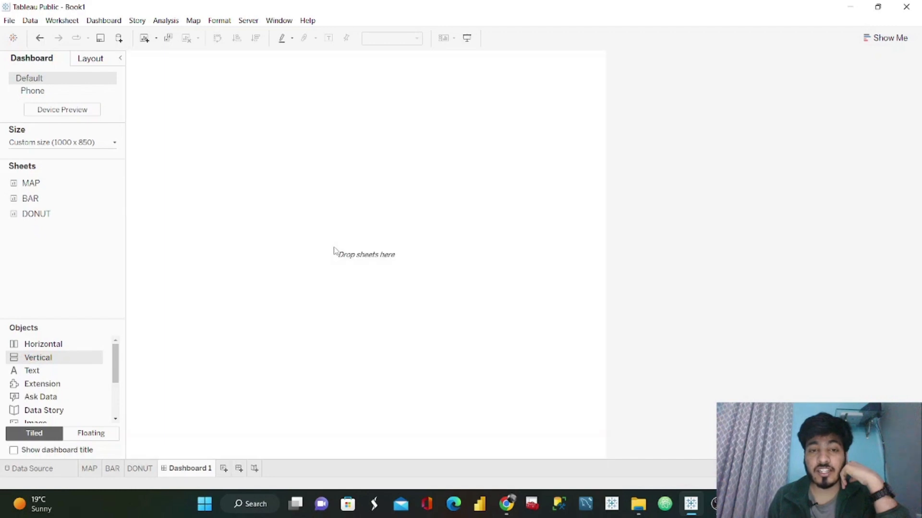
pyautogui.click(87, 61)
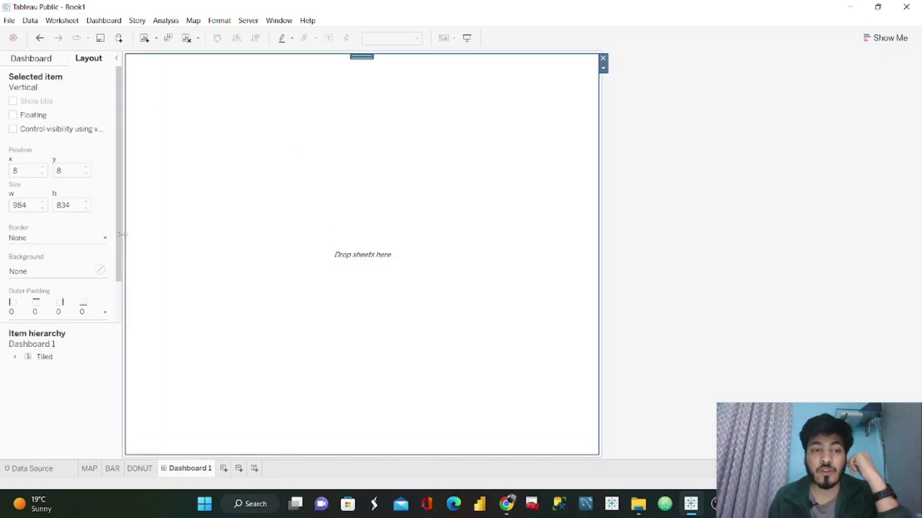
pyautogui.scroll(-2, 67, 307)
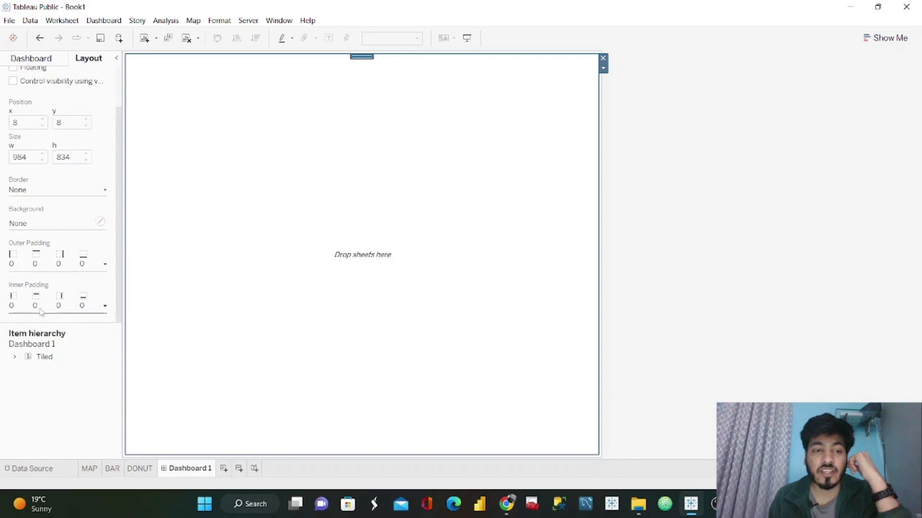
pyautogui.click(40, 311)
pyautogui.write('2')
pyautogui.press('Return')
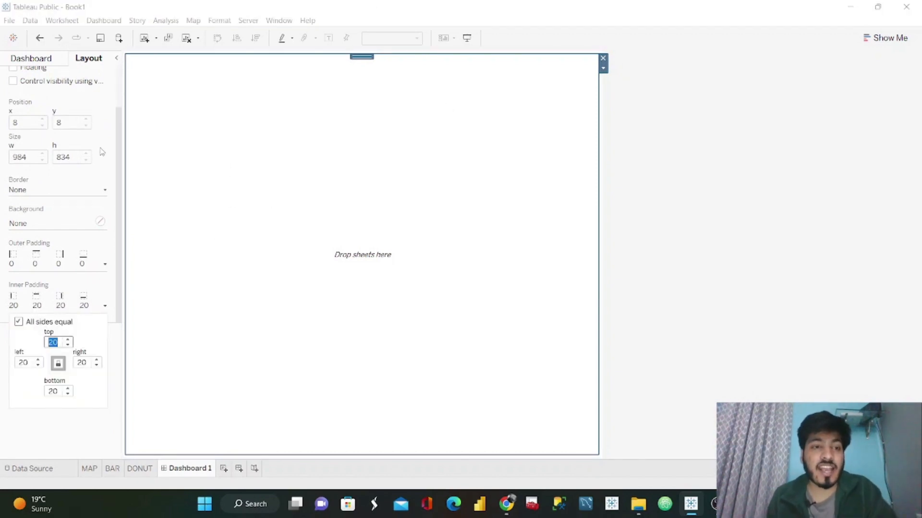
# Give the outer vertical container a thick solid black border
pyautogui.moveTo(119, 125); pyautogui.dragTo(117, 100)
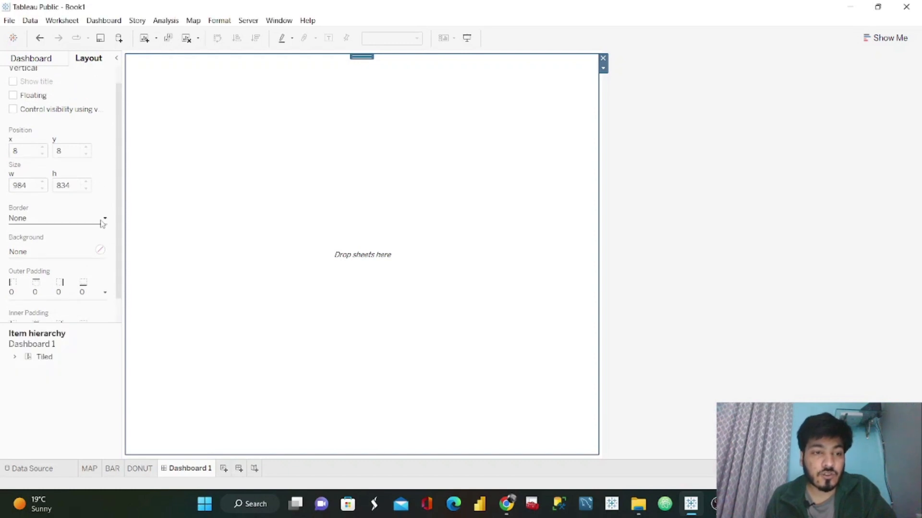
pyautogui.click(104, 220)
pyautogui.click(75, 296)
pyautogui.click(663, 255)
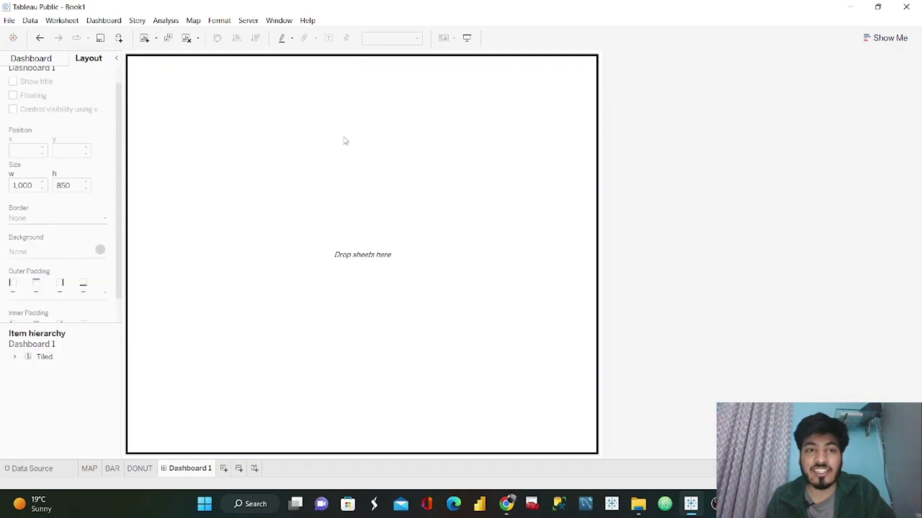
# Place a Blank object inside the outer container and add a second vertical container above it
pyautogui.click(29, 60)
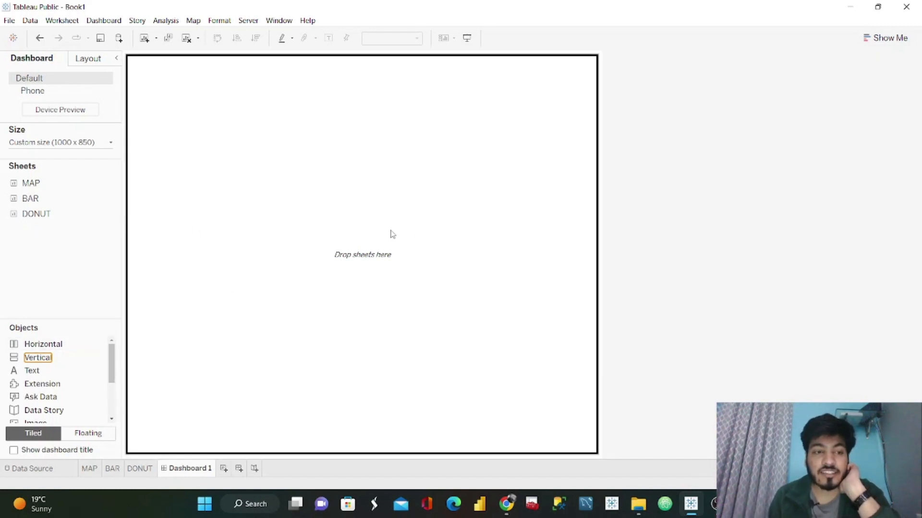
pyautogui.scroll(-2, 113, 363)
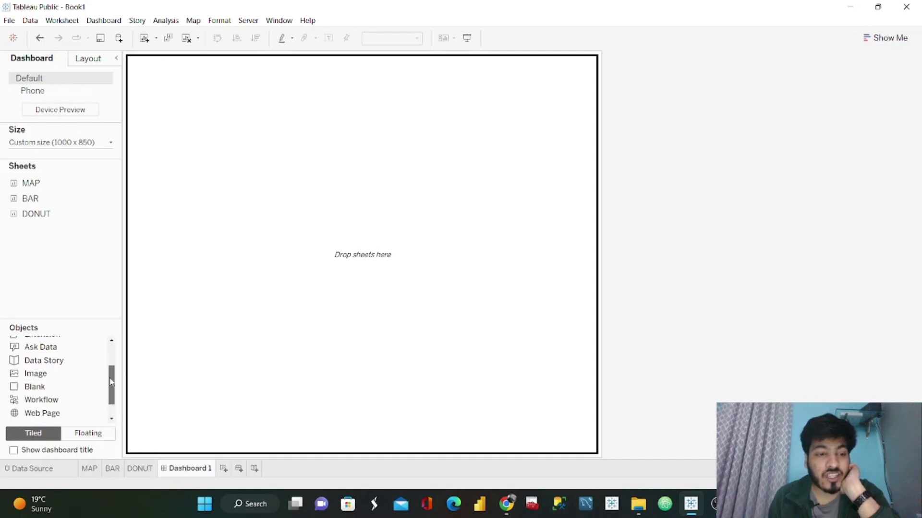
pyautogui.moveTo(52, 391); pyautogui.dragTo(295, 286)
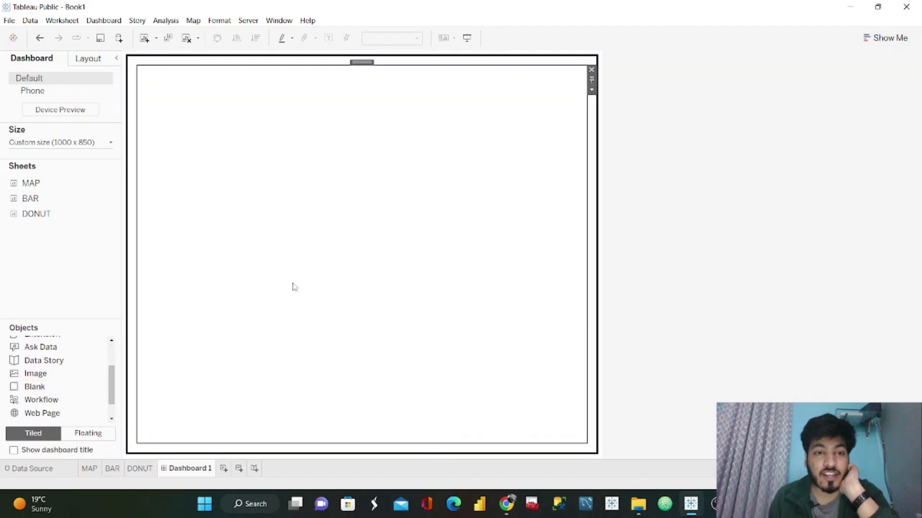
pyautogui.scroll(3, 53, 384)
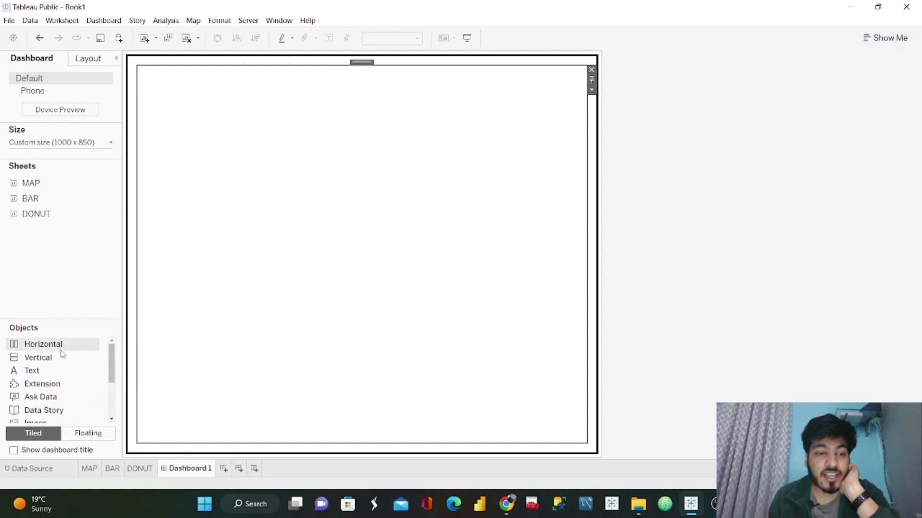
pyautogui.moveTo(50, 357); pyautogui.dragTo(360, 248)
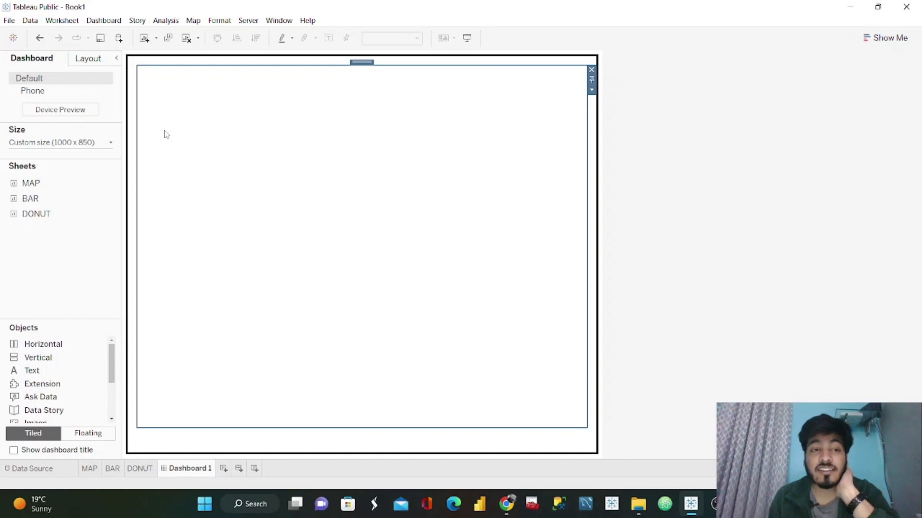
# Give the inner vertical container a thick solid orange border
pyautogui.click(89, 59)
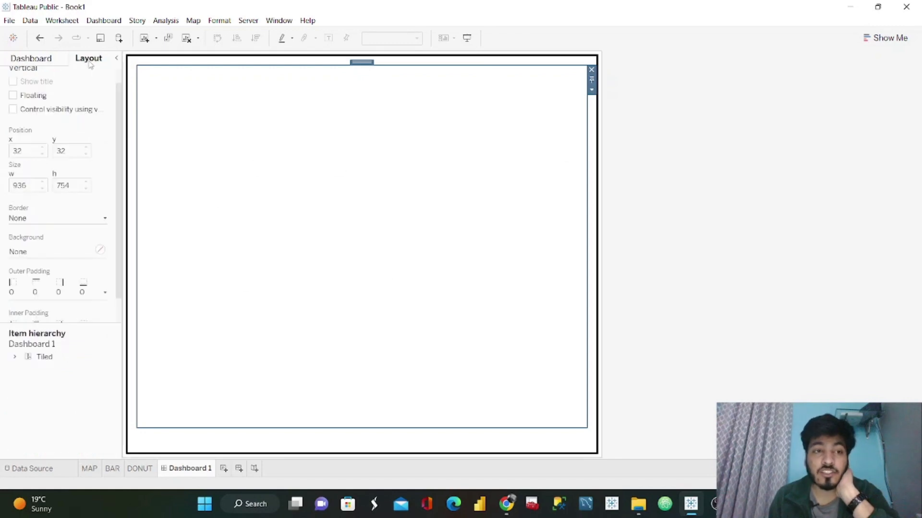
pyautogui.click(102, 218)
pyautogui.click(43, 312)
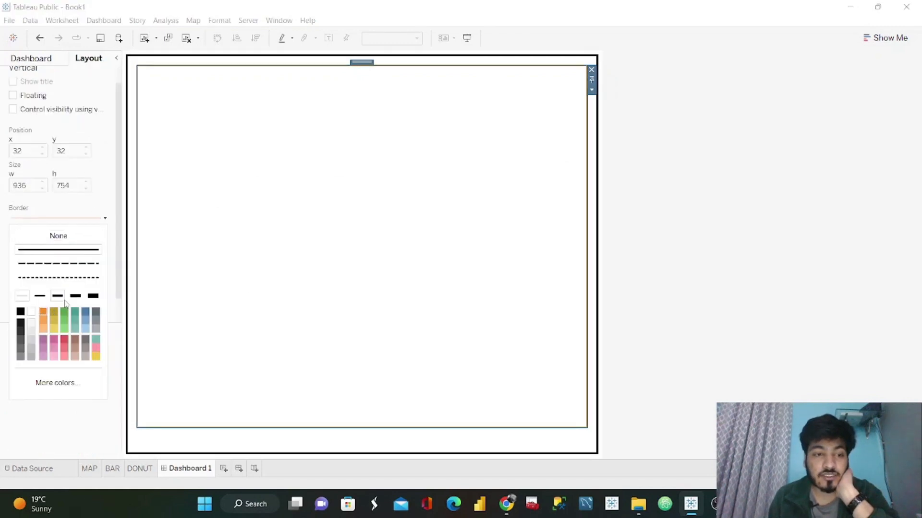
pyautogui.click(75, 295)
pyautogui.click(817, 246)
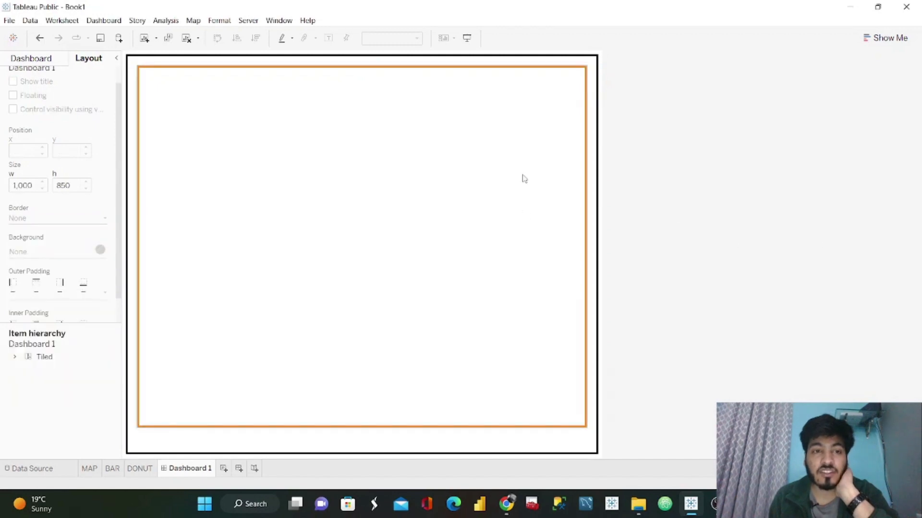
# Place the MAP sheet in the orange-bordered container, stack the BAR and DONUT sheets beneath it, and select the Region legend
pyautogui.click(28, 56)
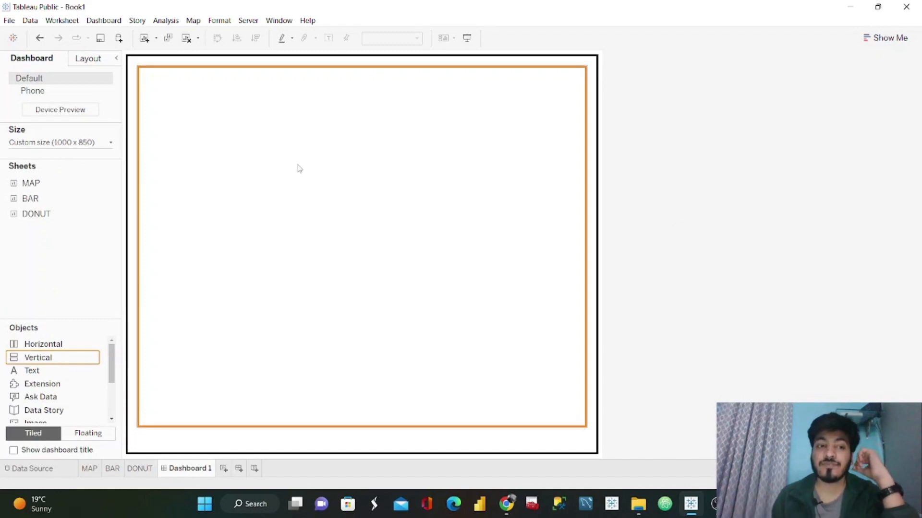
pyautogui.moveTo(30, 187); pyautogui.dragTo(272, 158)
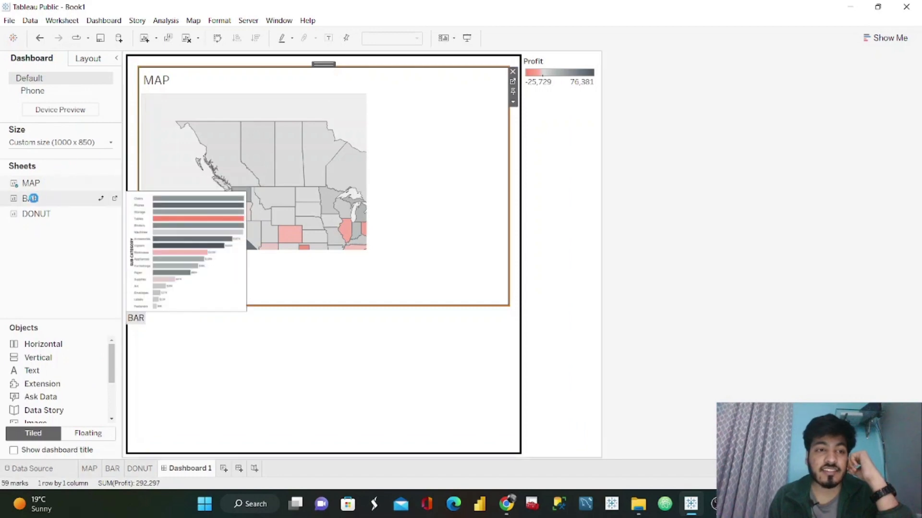
pyautogui.moveTo(46, 206); pyautogui.dragTo(270, 339)
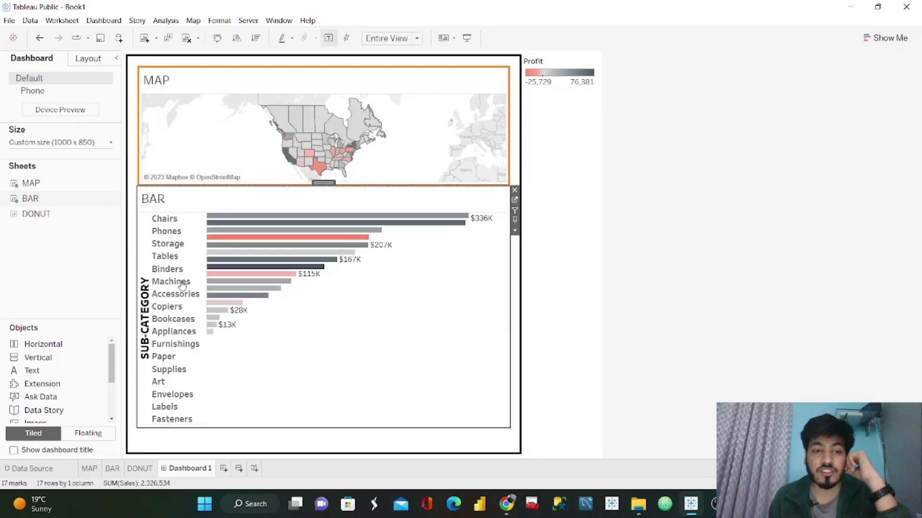
pyautogui.moveTo(49, 212); pyautogui.dragTo(268, 401)
pyautogui.click(591, 97)
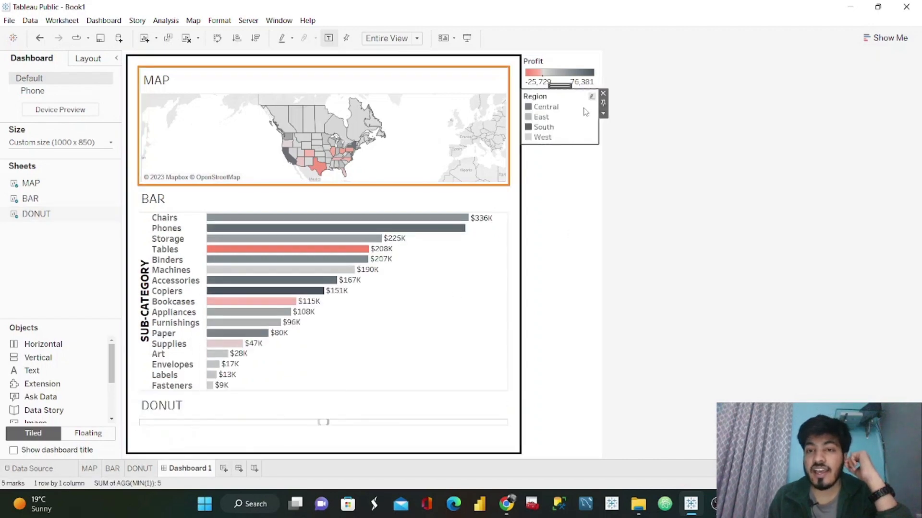
# Remove the Region legend, the Profit legend and the Blank object from the dashboard
pyautogui.click(603, 93)
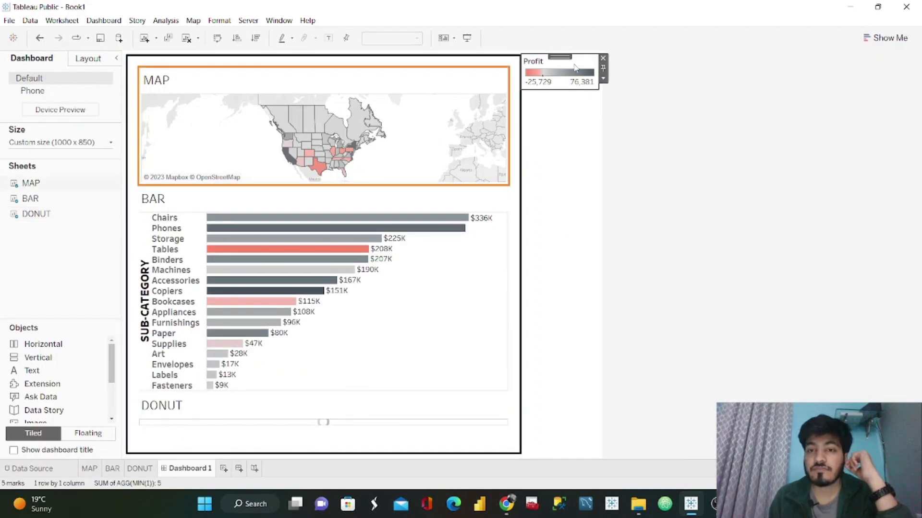
pyautogui.click(603, 58)
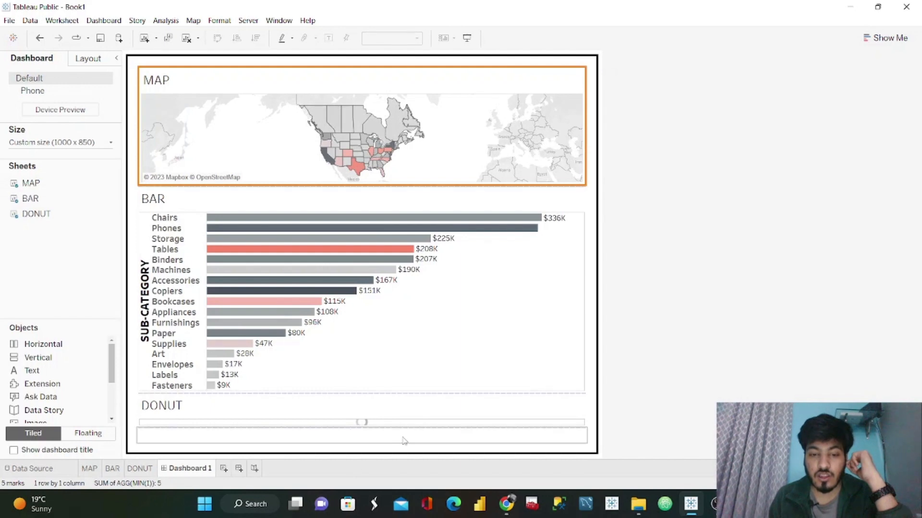
pyautogui.click(592, 432)
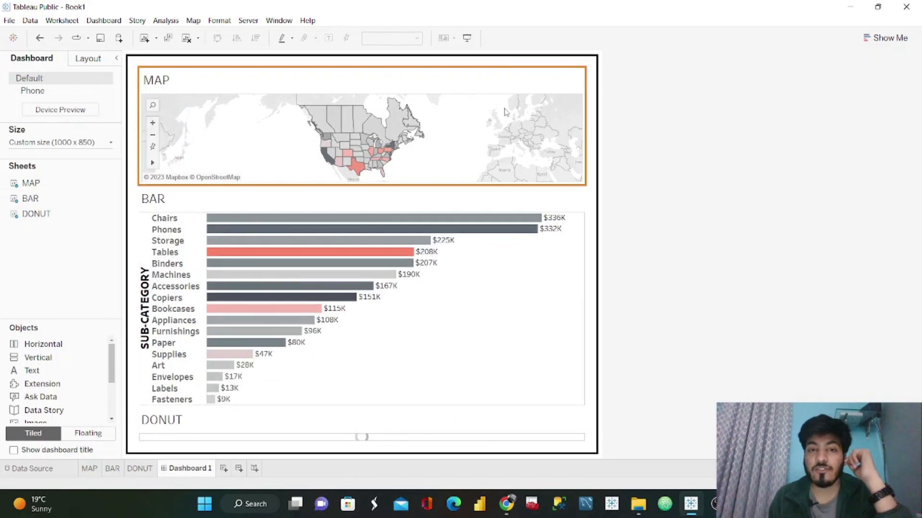
# Move the BAR and DONUT sheets into the orange-bordered container, beneath the MAP sheet
pyautogui.click(484, 82)
pyautogui.click(378, 204)
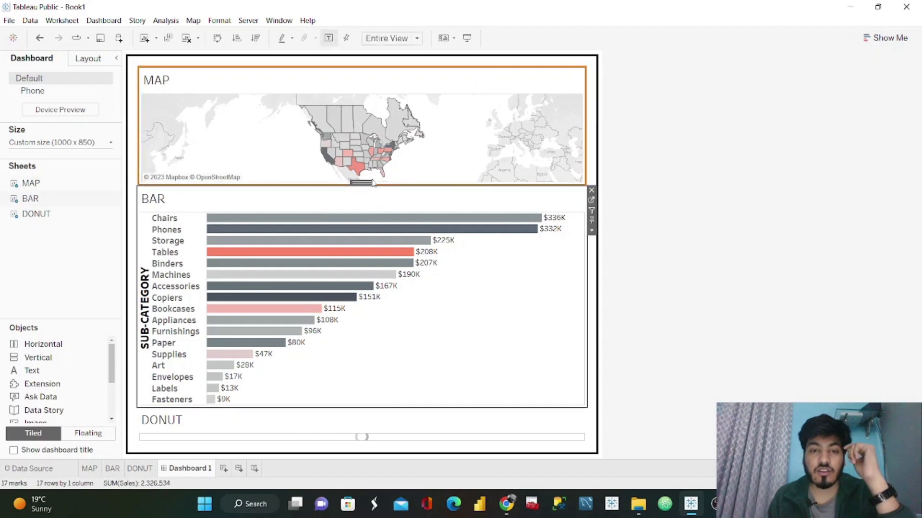
pyautogui.moveTo(364, 183)
pyautogui.mouseDown()
pyautogui.moveTo(370, 174)
pyautogui.moveTo(368, 184)
pyautogui.mouseUp()
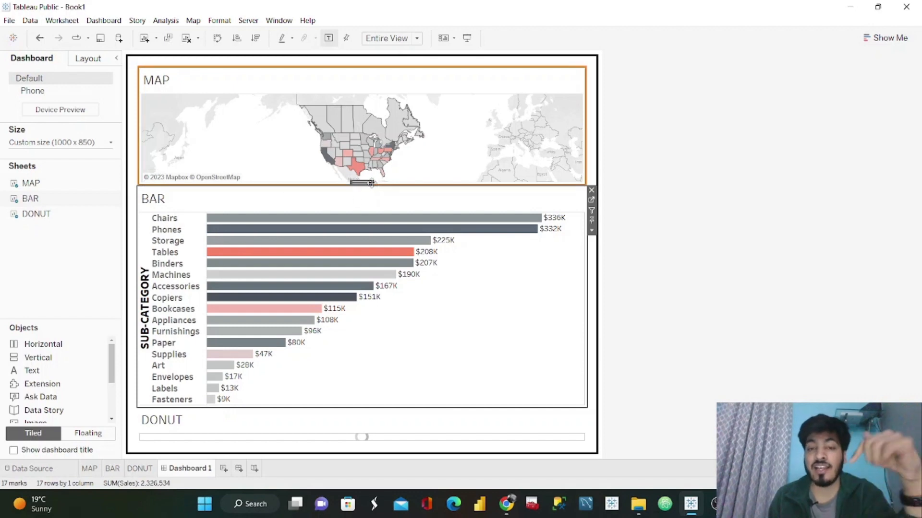
pyautogui.moveTo(369, 183); pyautogui.dragTo(366, 184)
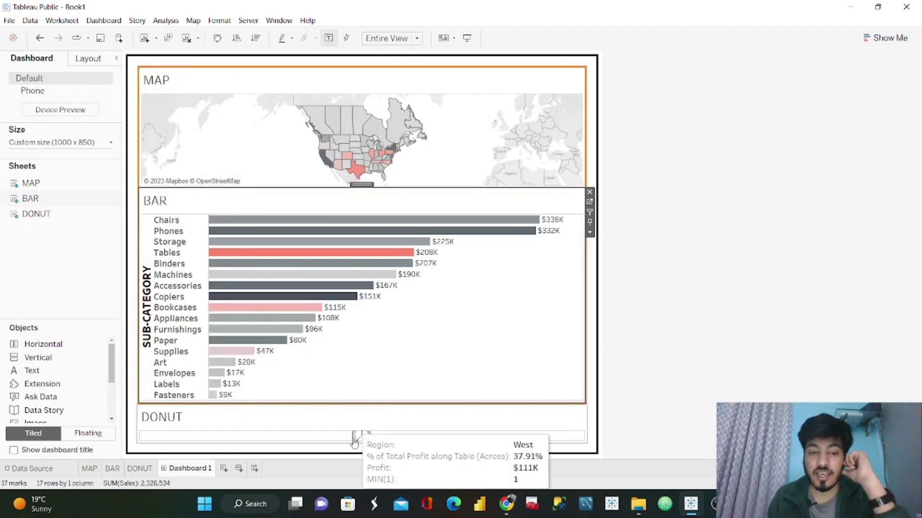
pyautogui.moveTo(365, 401); pyautogui.dragTo(365, 390)
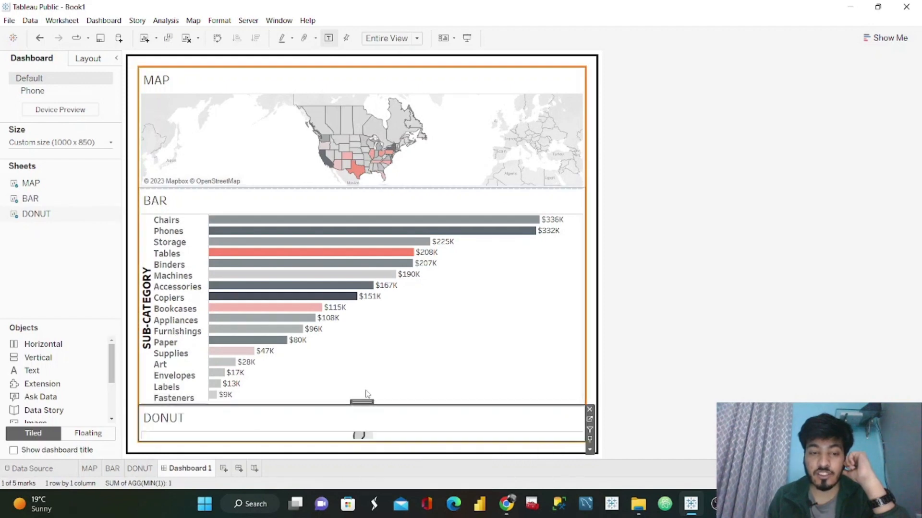
# Distribute the three sheets evenly within the orange-bordered vertical container
pyautogui.click(860, 243)
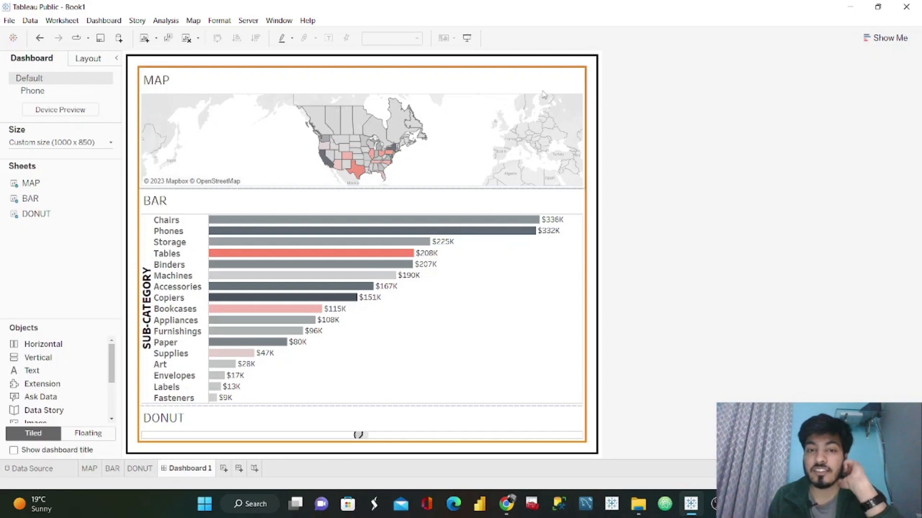
pyautogui.click(500, 106)
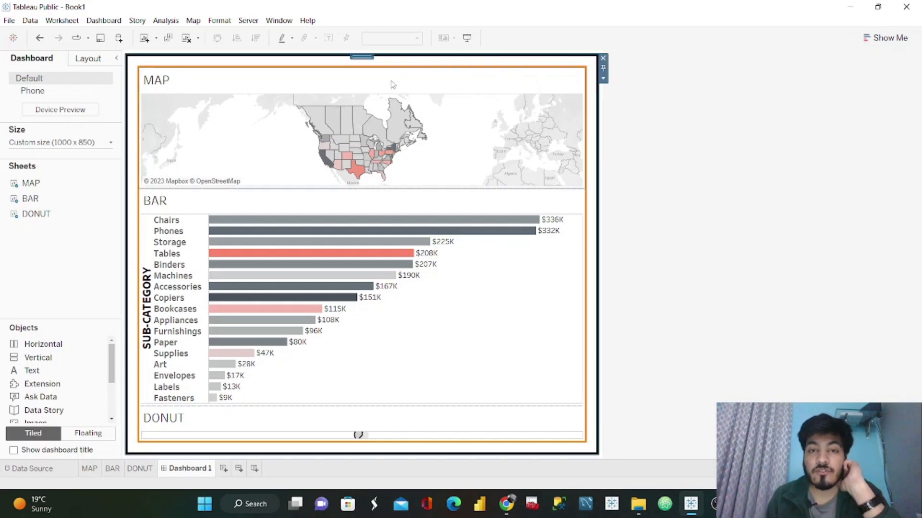
pyautogui.doubleClick(368, 67)
pyautogui.click(591, 89)
pyautogui.click(626, 114)
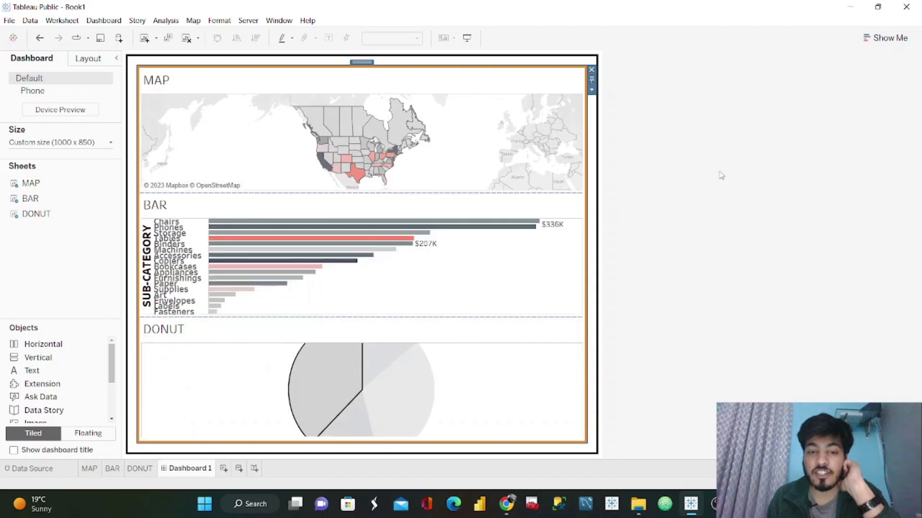
pyautogui.click(329, 360)
pyautogui.click(632, 313)
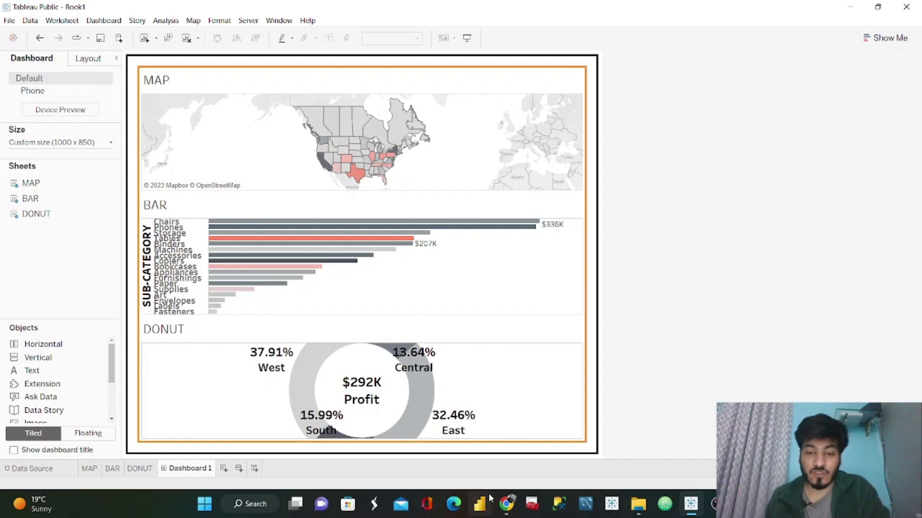
# Switch to Chrome and read which field types Dynamic Zone Visibility supports in the Tableau help article
pyautogui.click(507, 504)
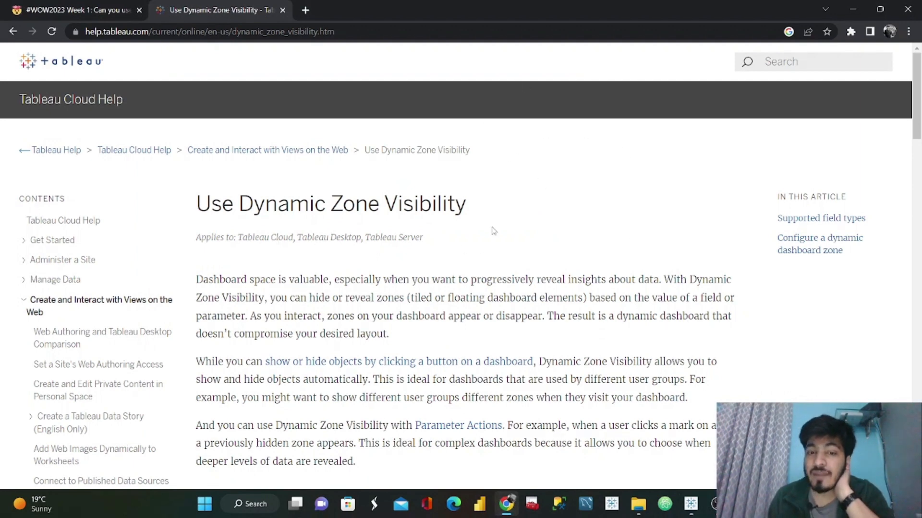
pyautogui.scroll(-6, 646, 288)
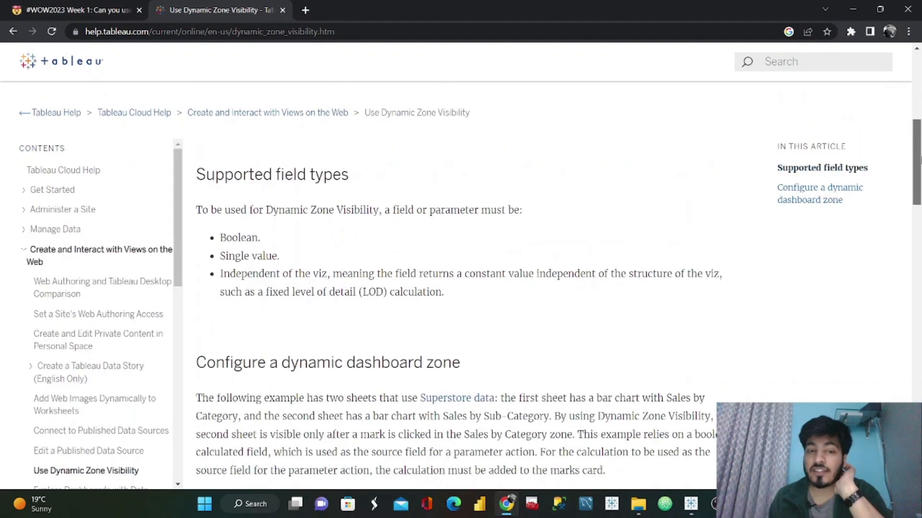
pyautogui.moveTo(460, 363)
pyautogui.mouseDown()
pyautogui.moveTo(177, 217)
pyautogui.moveTo(343, 278)
pyautogui.moveTo(460, 363)
pyautogui.mouseUp()
pyautogui.click(328, 235)
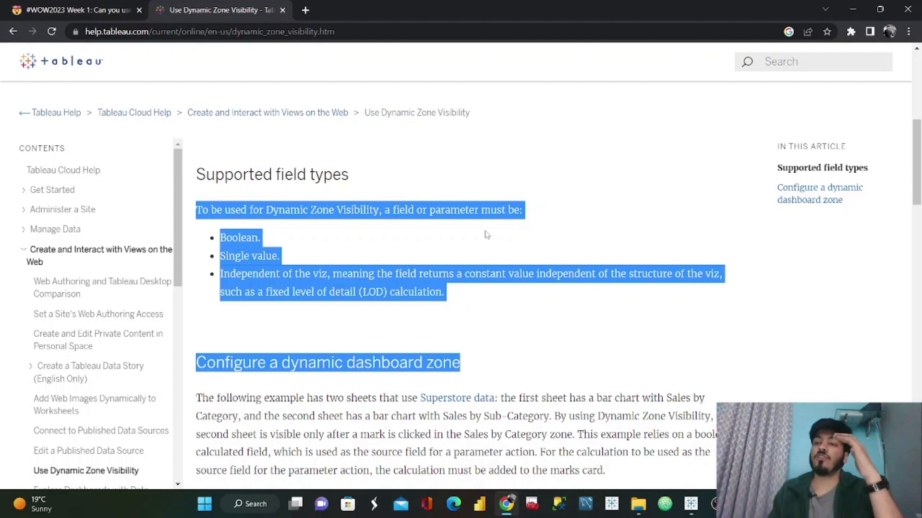
# Return to Tableau Public and, from the DONUT sheet, start a new parameter named Chart Selector
pyautogui.hotkey('alt', 'Tab')
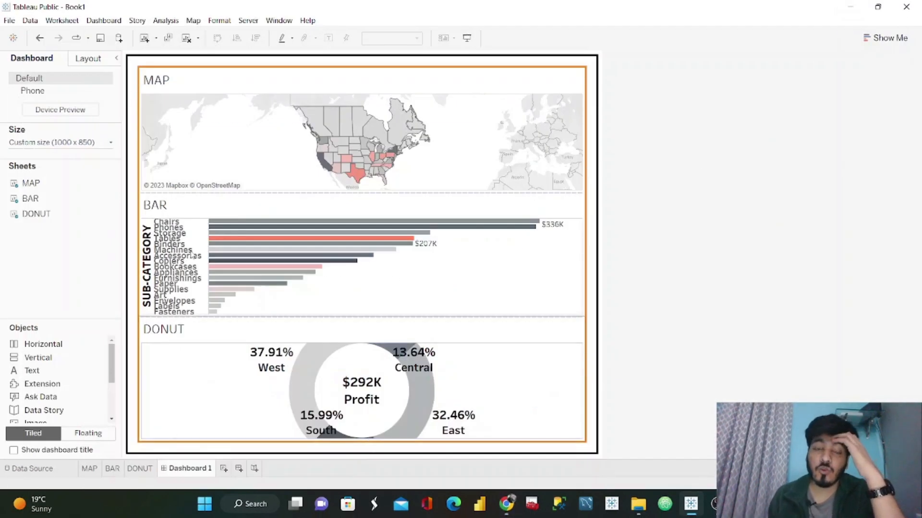
pyautogui.click(140, 469)
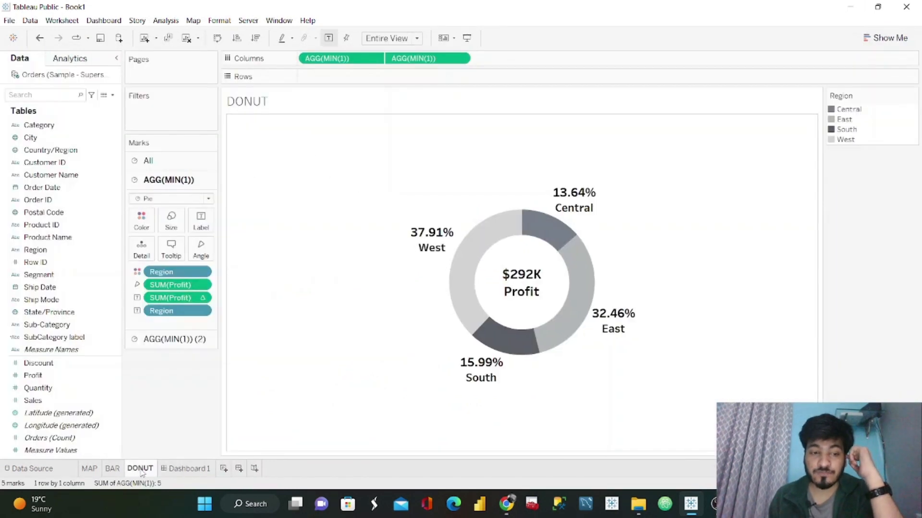
pyautogui.click(114, 96)
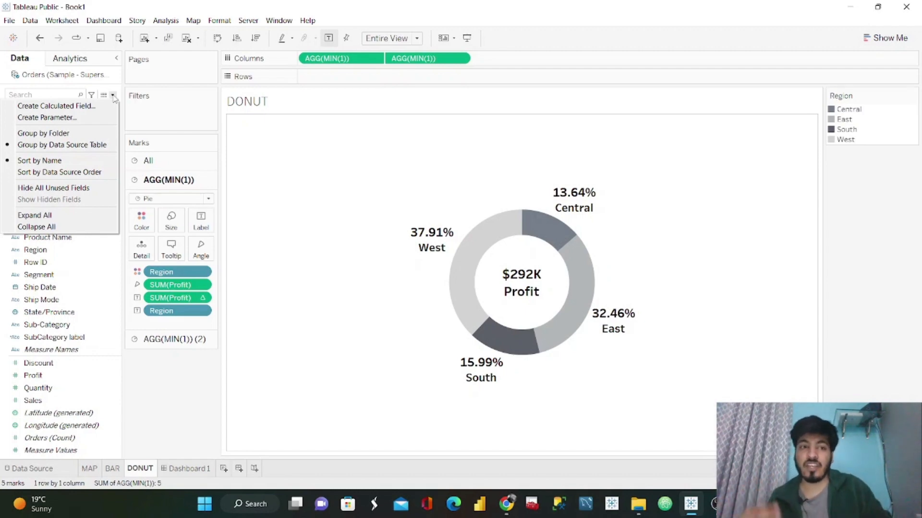
pyautogui.click(78, 120)
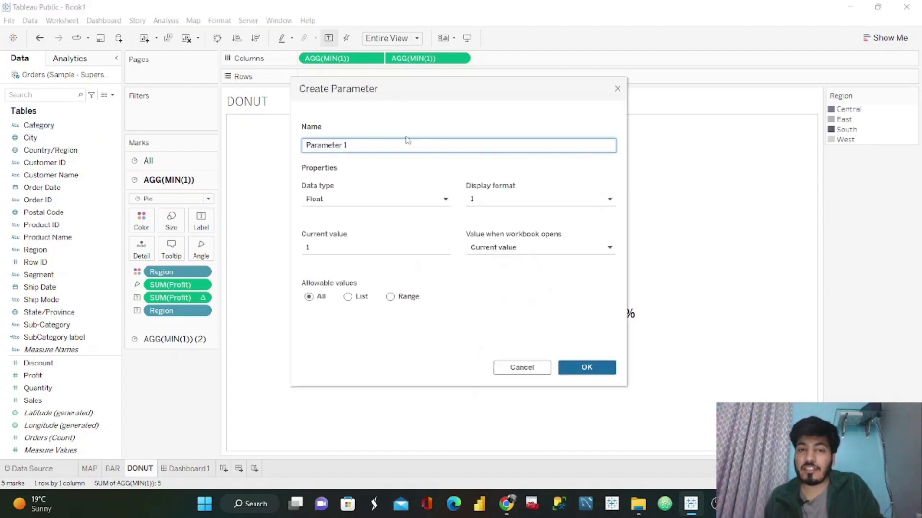
pyautogui.press('BackSpace')
pyautogui.press('BackSpace')
pyautogui.press('BackSpace')
pyautogui.press('BackSpace')
pyautogui.press('BackSpace')
pyautogui.press('BackSpace')
pyautogui.press('BackSpace')
pyautogui.press('BackSpace')
pyautogui.press('BackSpace')
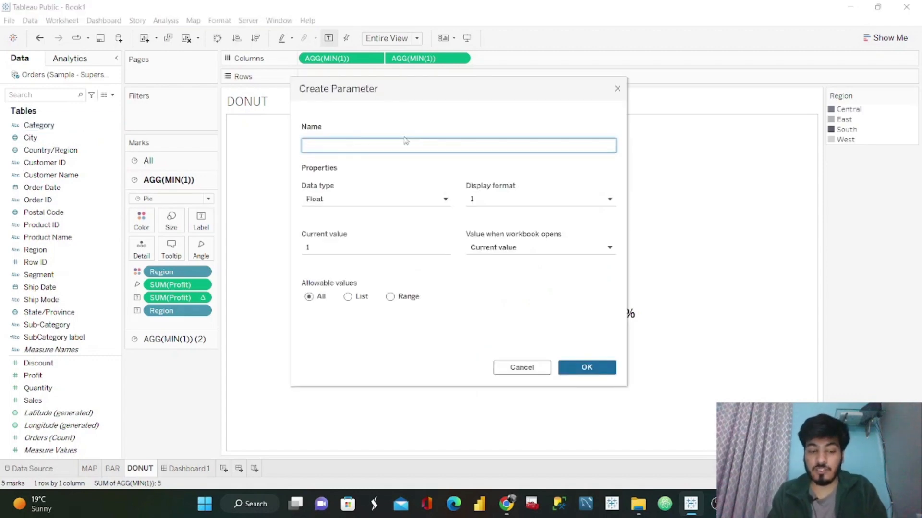
pyautogui.write('Ch')
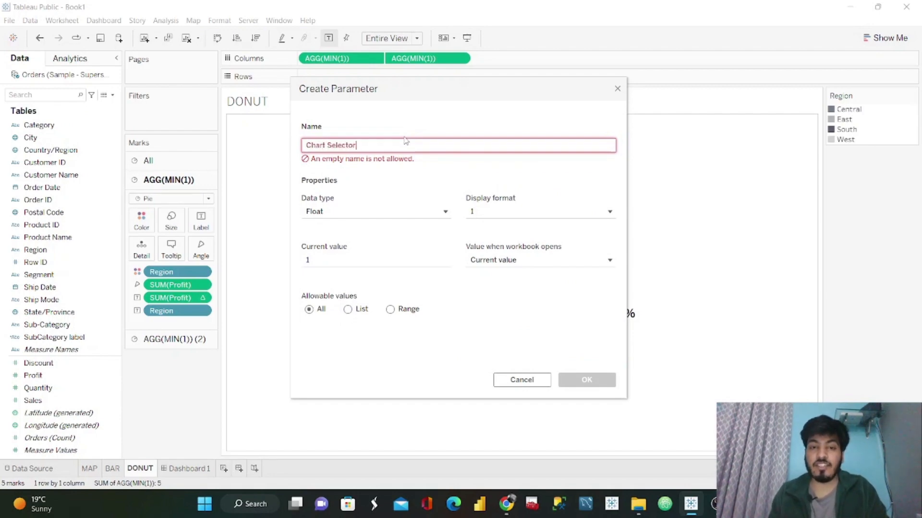
pyautogui.write('art Selector')
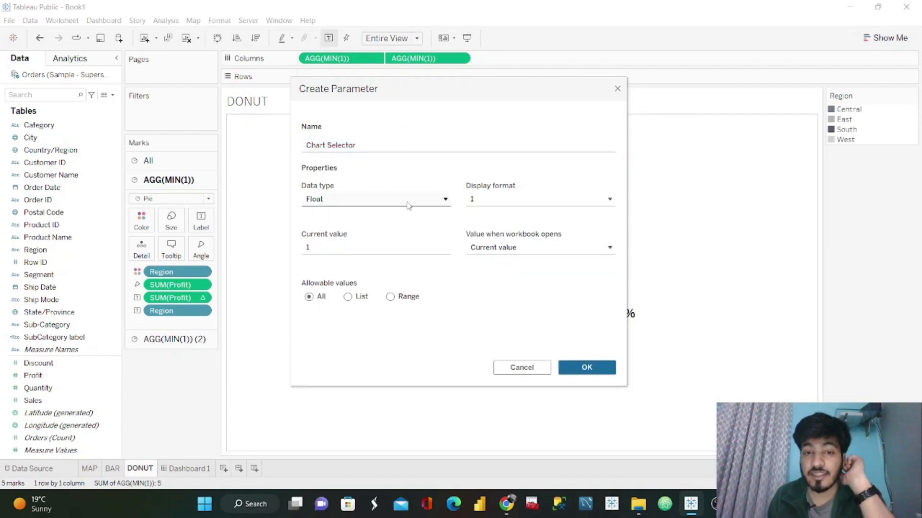
# Create the parameter as a String with a list of allowable values MAP, BAR and DONUT
pyautogui.click(405, 203)
pyautogui.click(358, 240)
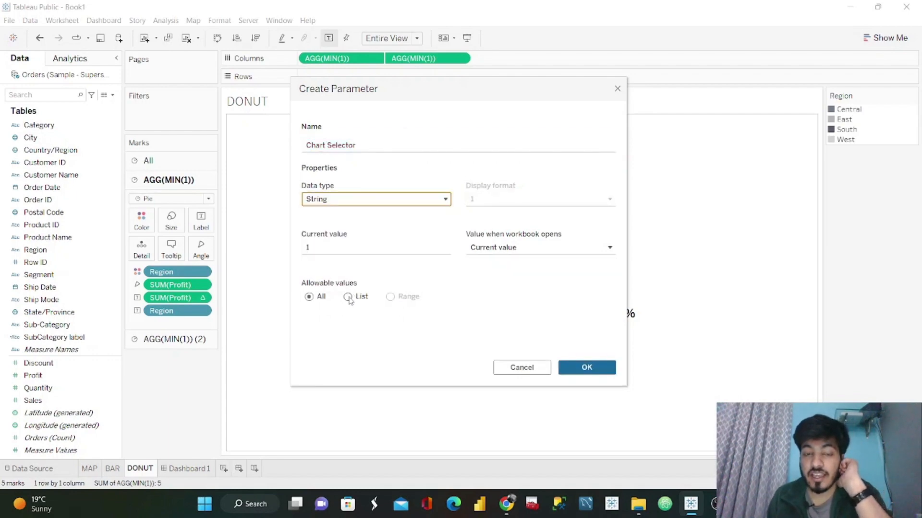
pyautogui.click(348, 297)
pyautogui.click(334, 336)
pyautogui.write('MAP')
pyautogui.press('Return')
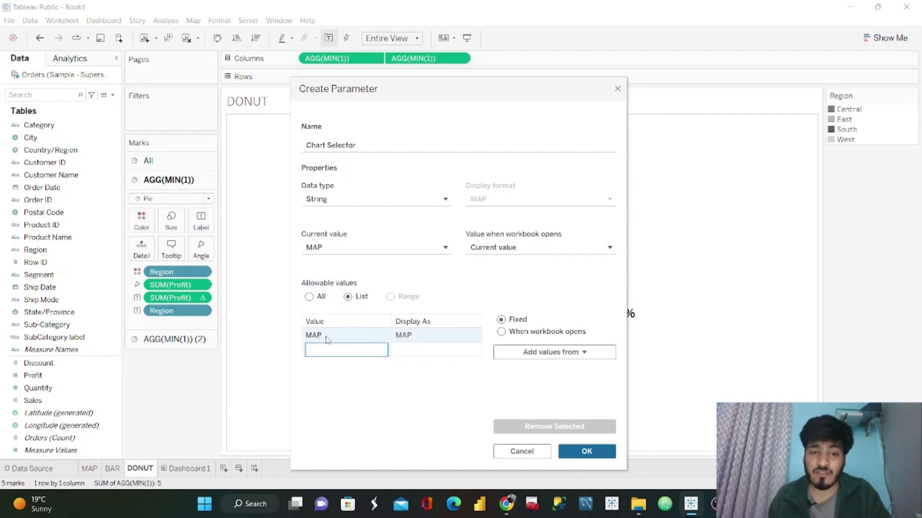
pyautogui.write('BAR')
pyautogui.press('Return')
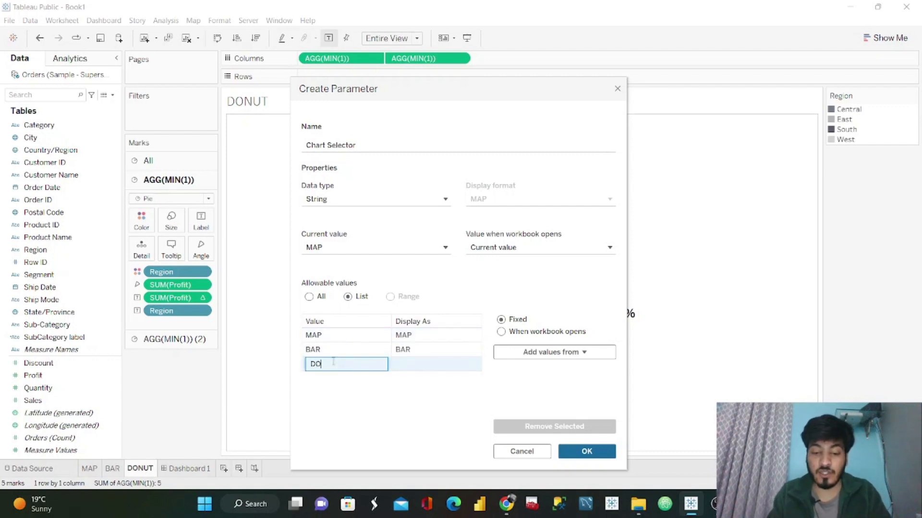
pyautogui.write('DONUT')
pyautogui.press('Return')
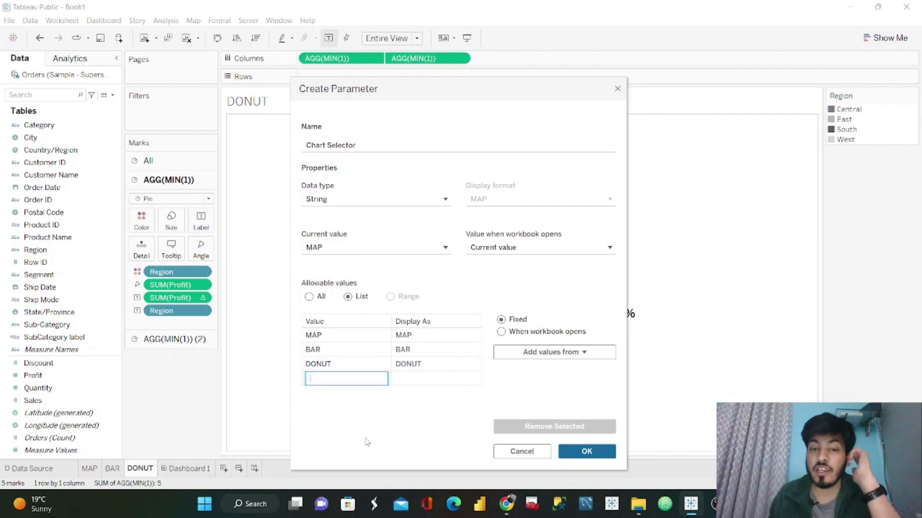
pyautogui.click(586, 451)
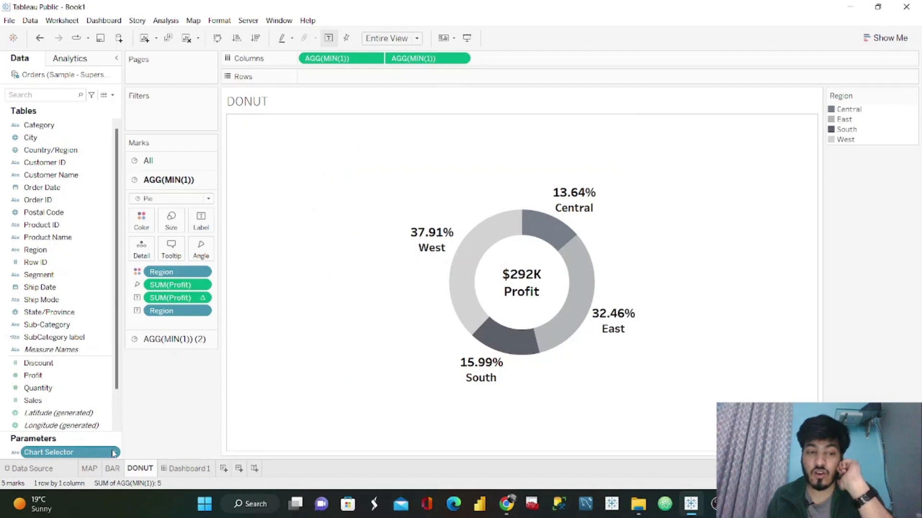
# Edit the Chart Selector parameter to the Integer data type with list values 1, 2 and 3
pyautogui.click(113, 453)
pyautogui.click(158, 308)
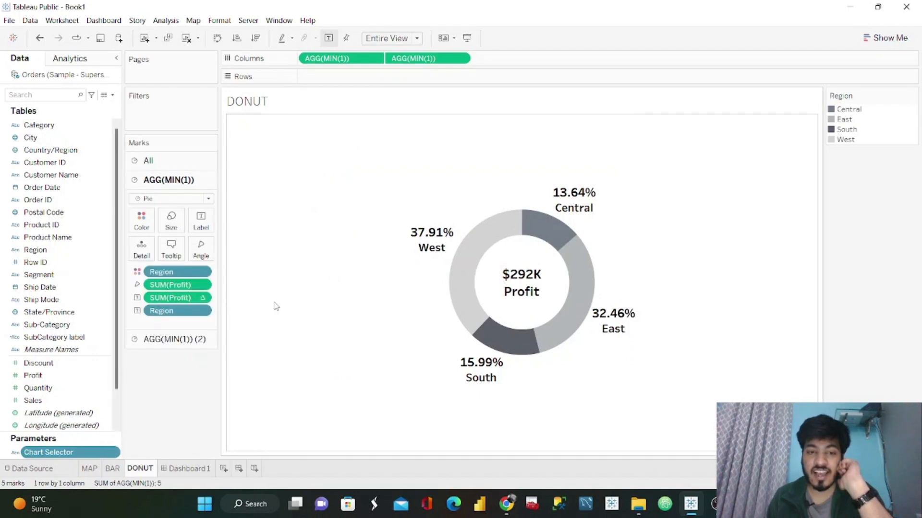
pyautogui.click(387, 163)
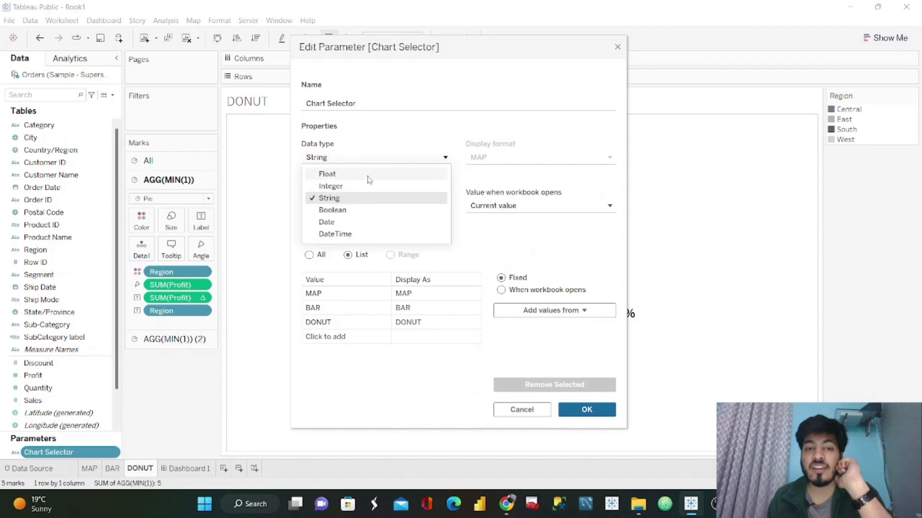
pyautogui.click(352, 187)
pyautogui.click(329, 298)
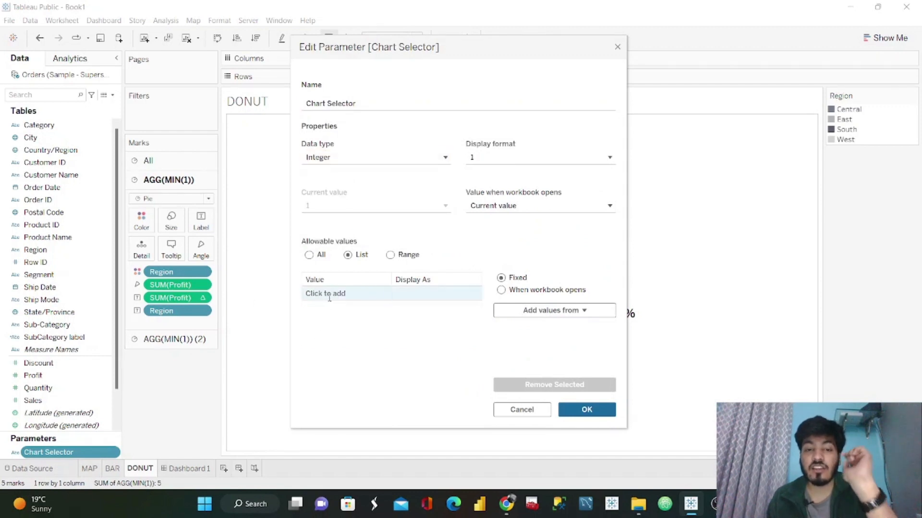
pyautogui.press('Return')
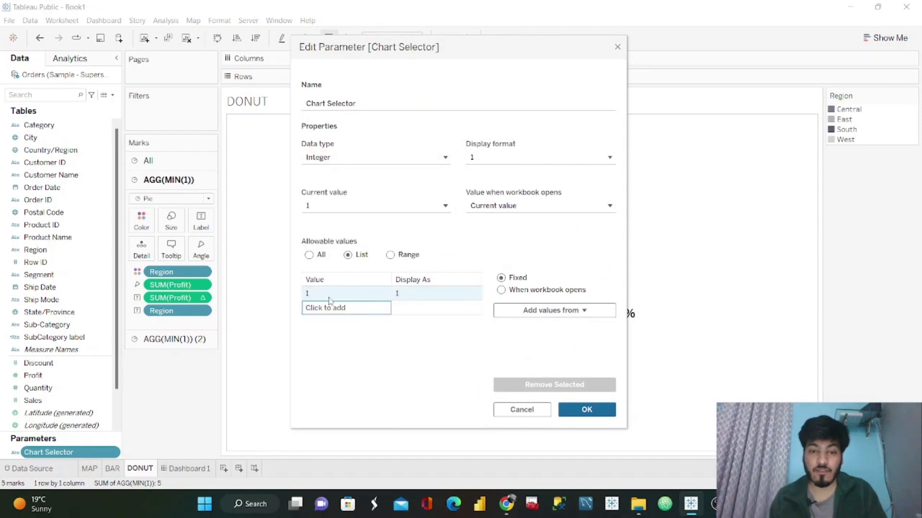
pyautogui.click(329, 306)
pyautogui.write('2')
pyautogui.press('Return')
pyautogui.click(321, 319)
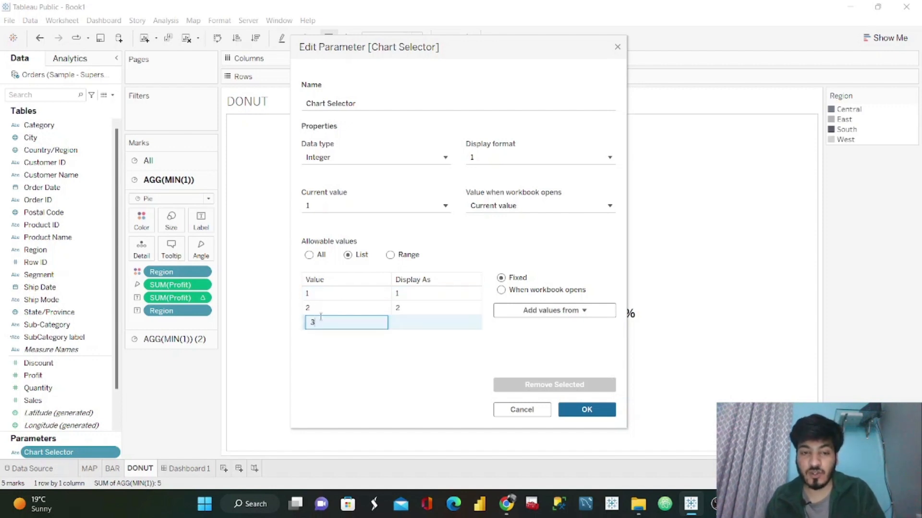
pyautogui.write('3')
# Display the parameter values 1, 2 and 3 as MAP, BAR and DONUT, and save the parameter
pyautogui.click(414, 295)
pyautogui.click(415, 295)
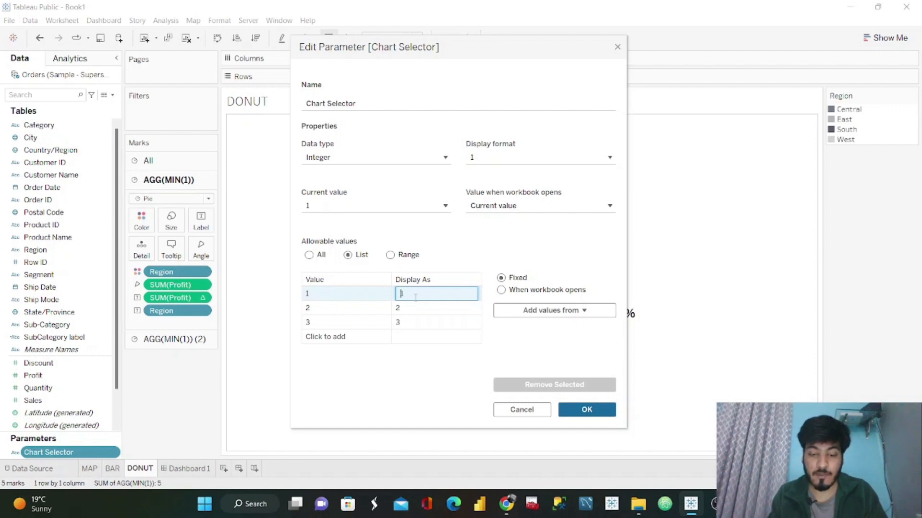
pyautogui.press('Return')
pyautogui.click(409, 307)
pyautogui.click(410, 308)
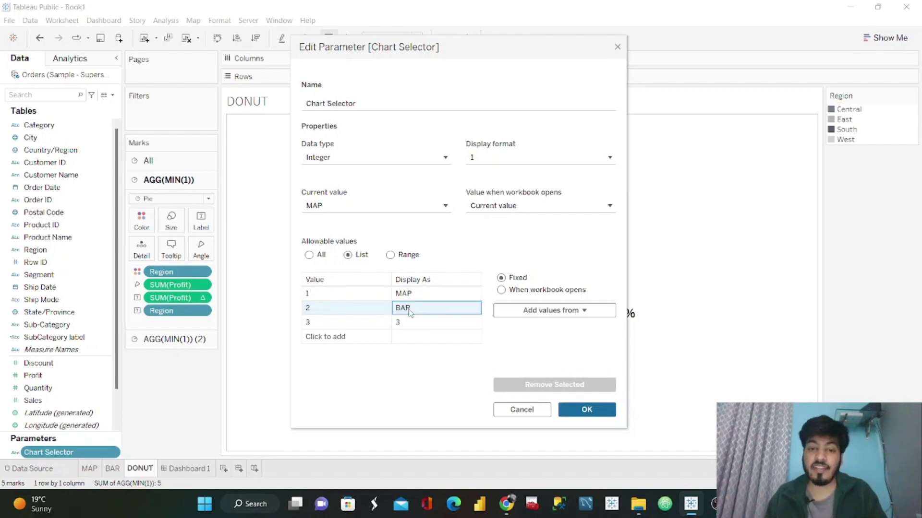
pyautogui.click(419, 321)
pyautogui.click(419, 321)
pyautogui.write('DONUT')
pyautogui.press('Return')
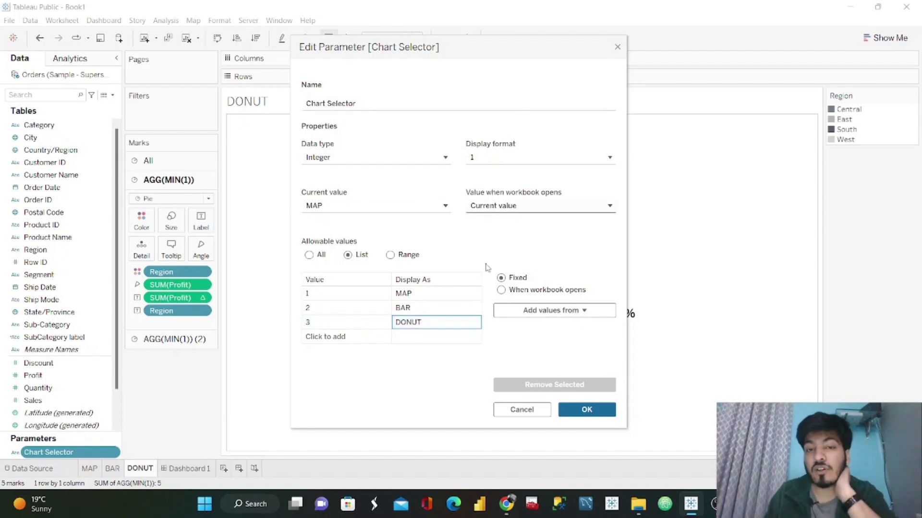
pyautogui.click(598, 411)
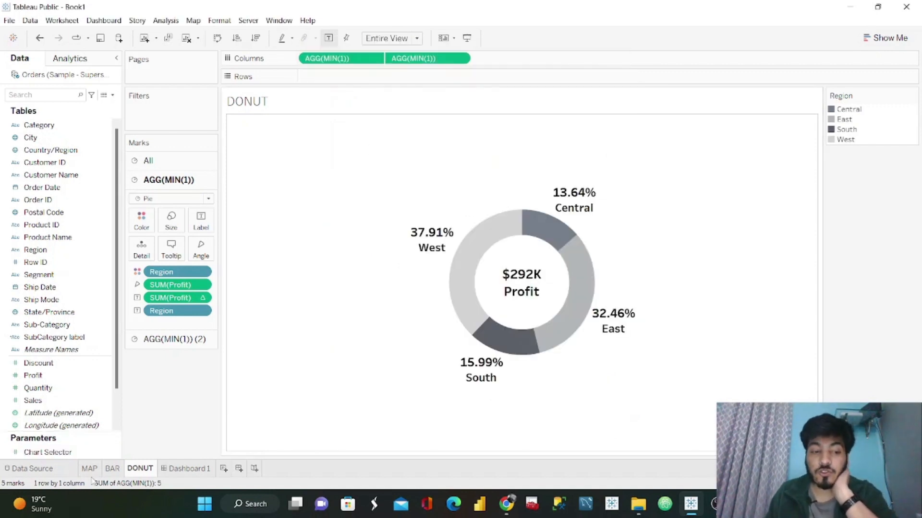
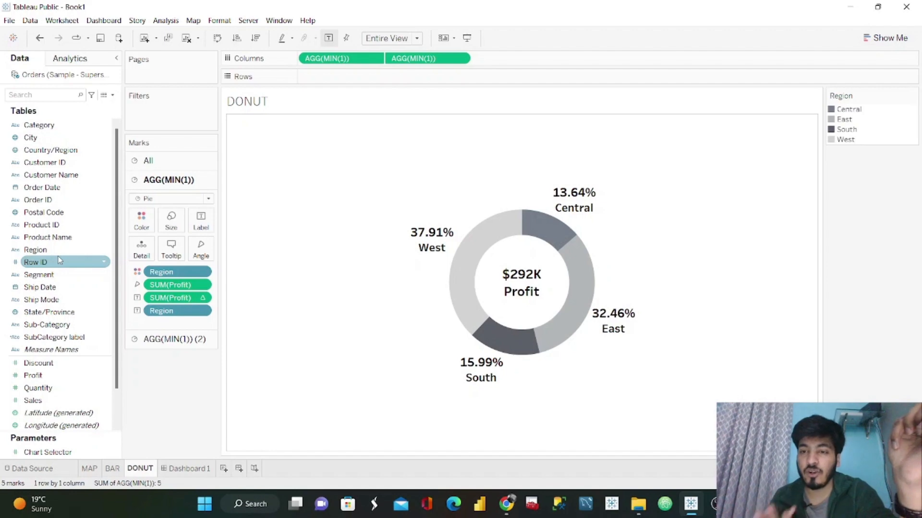
# Create a calculated field named 1. Map Viz with the formula [Chart Selector]=1
pyautogui.click(112, 95)
pyautogui.click(110, 106)
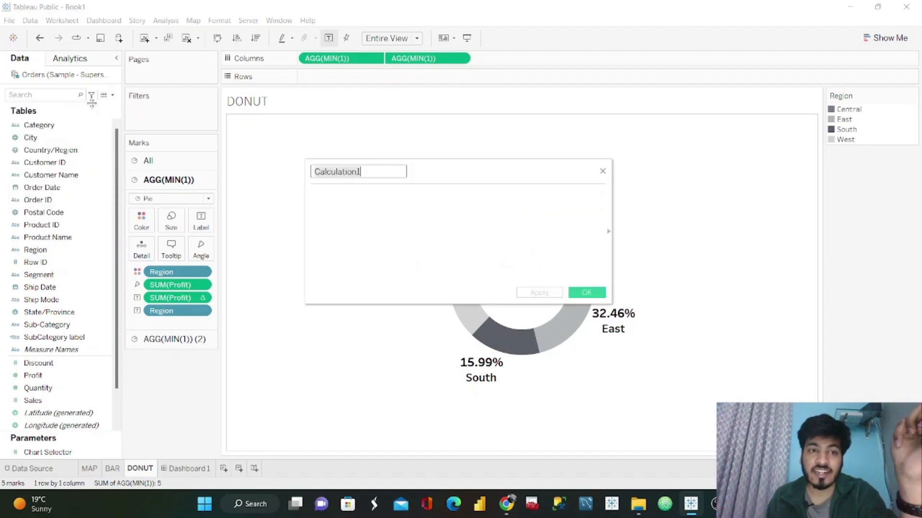
pyautogui.hotkey('ctrl', 'a')
pyautogui.write('1')
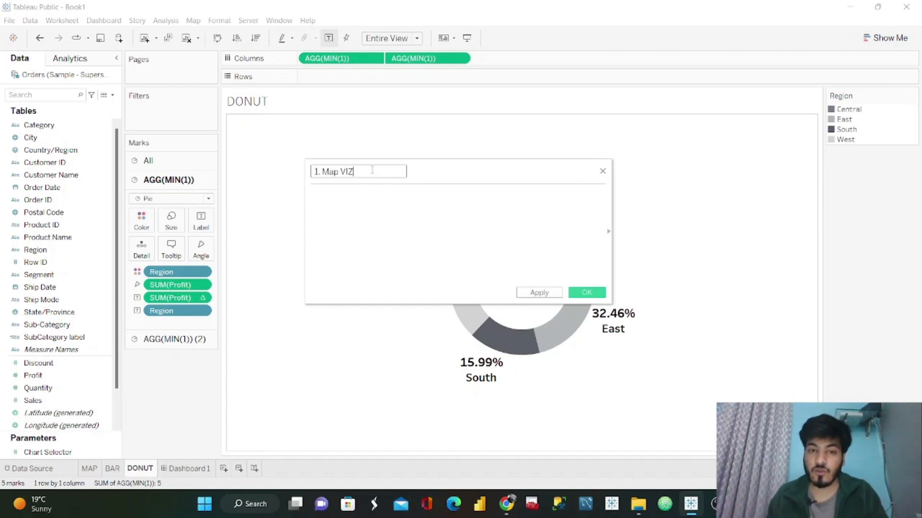
pyautogui.click(362, 194)
pyautogui.moveTo(47, 452); pyautogui.dragTo(379, 221)
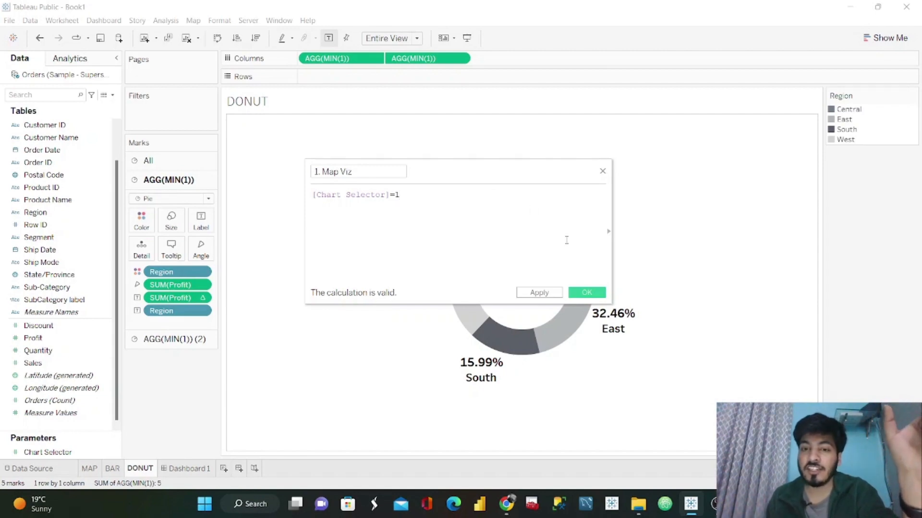
pyautogui.click(587, 293)
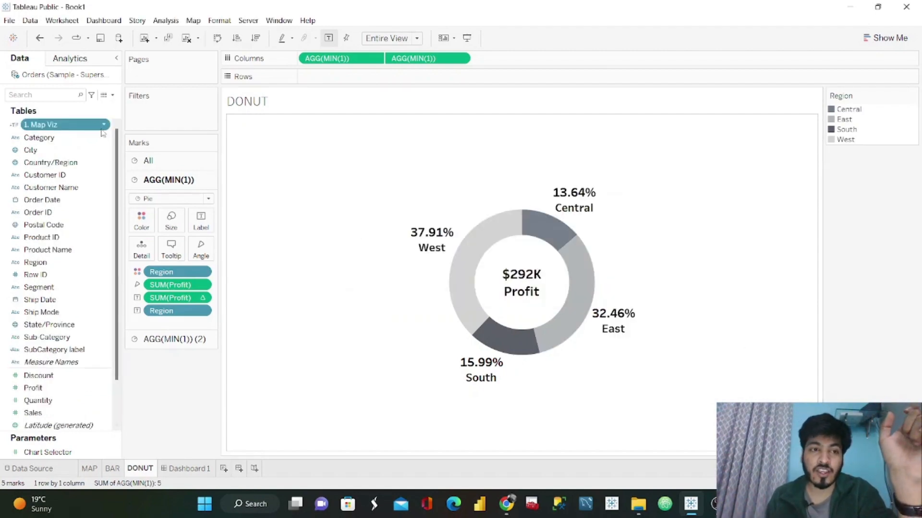
# Create a calculated field named 2.BAR Viz with the formula [Chart Selector]=2
pyautogui.click(115, 95)
pyautogui.click(112, 113)
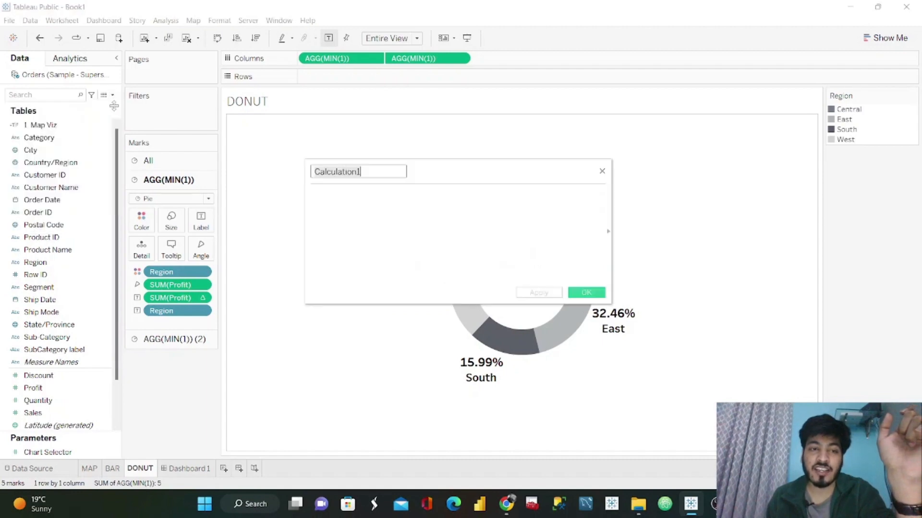
pyautogui.write('2.BAR Vi')
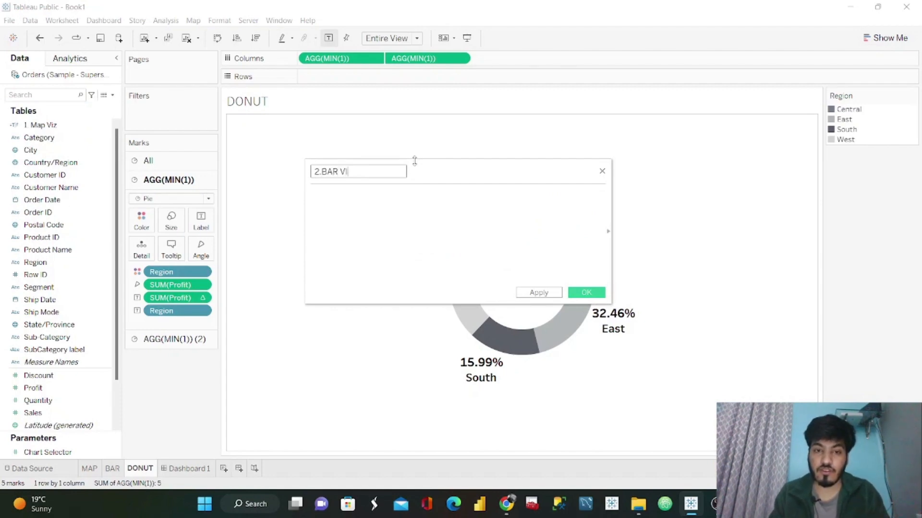
pyautogui.write('z')
pyautogui.click(419, 208)
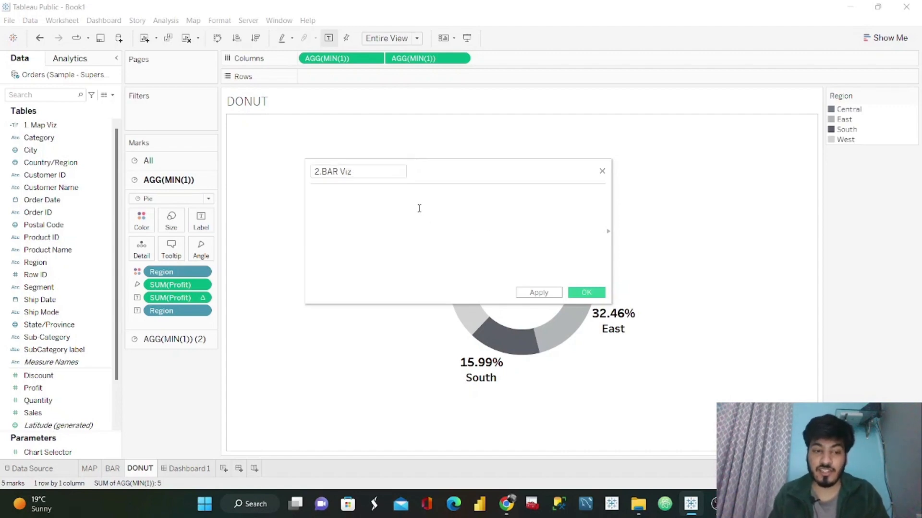
pyautogui.write('chart')
pyautogui.press('Return')
pyautogui.write('=2')
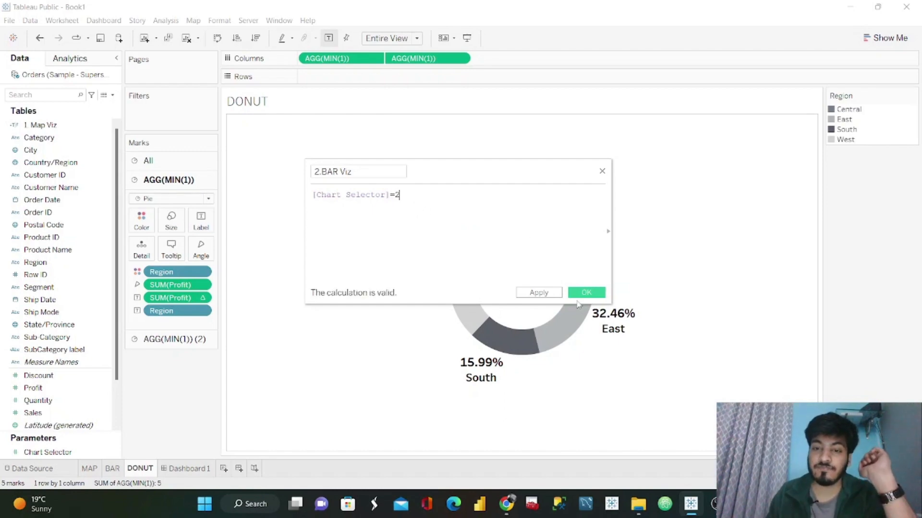
pyautogui.click(583, 293)
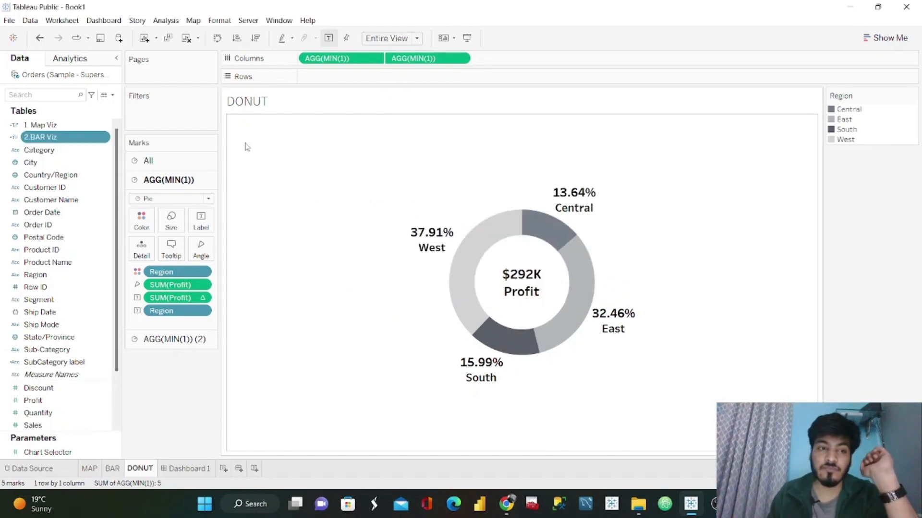
# Duplicate the 2.BAR Viz field, rename the copy 3.DONUT Viz and change its formula to [Chart Selector]=3
pyautogui.click(106, 139)
pyautogui.click(144, 211)
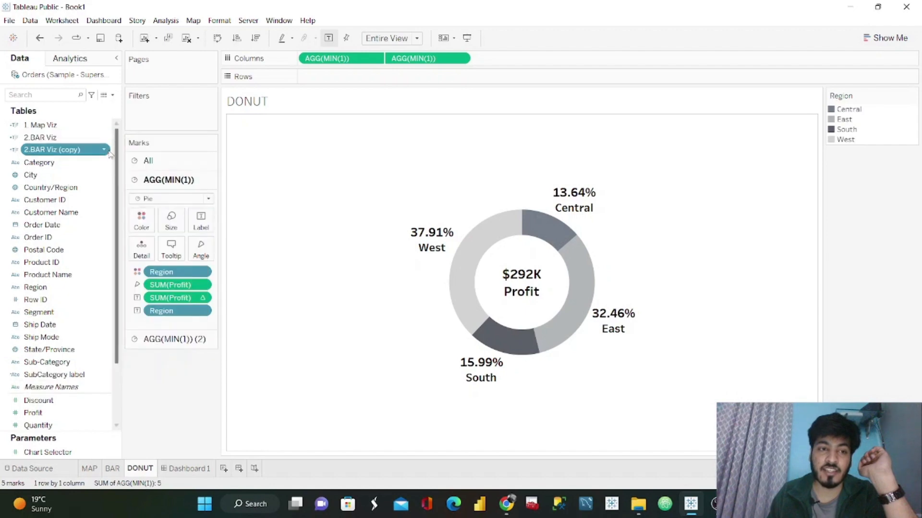
pyautogui.click(105, 150)
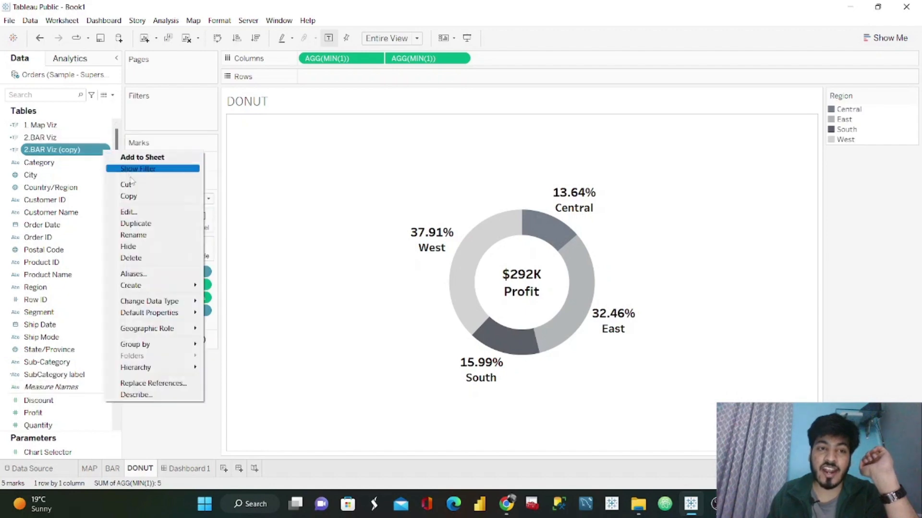
pyautogui.click(134, 210)
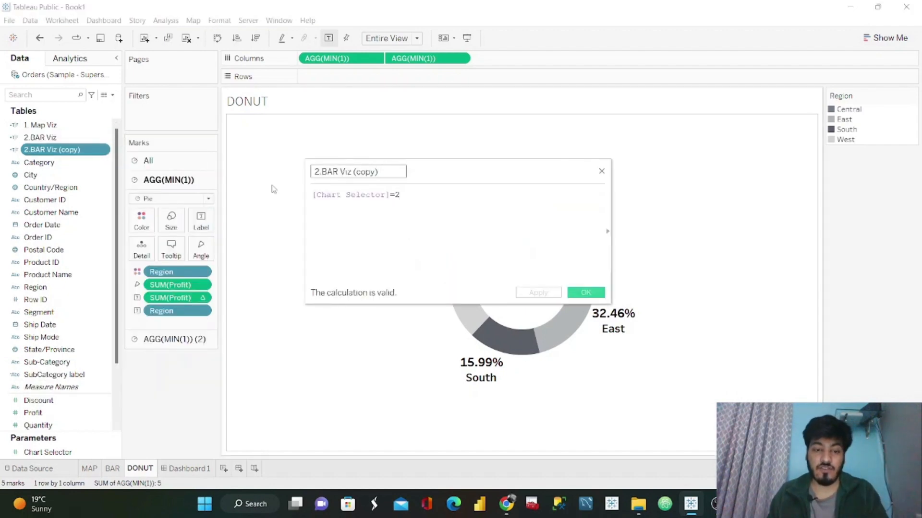
pyautogui.write('2')
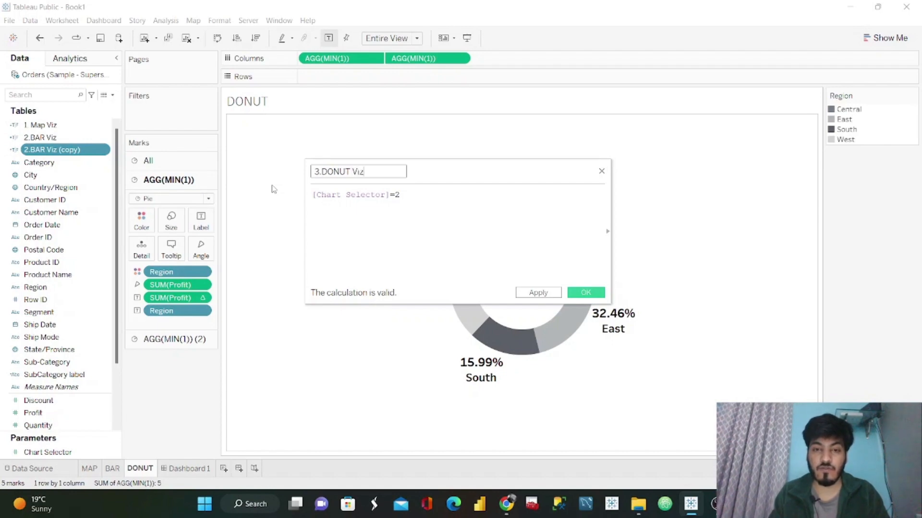
pyautogui.click(433, 199)
pyautogui.press('BackSpace')
pyautogui.write('3')
pyautogui.click(585, 292)
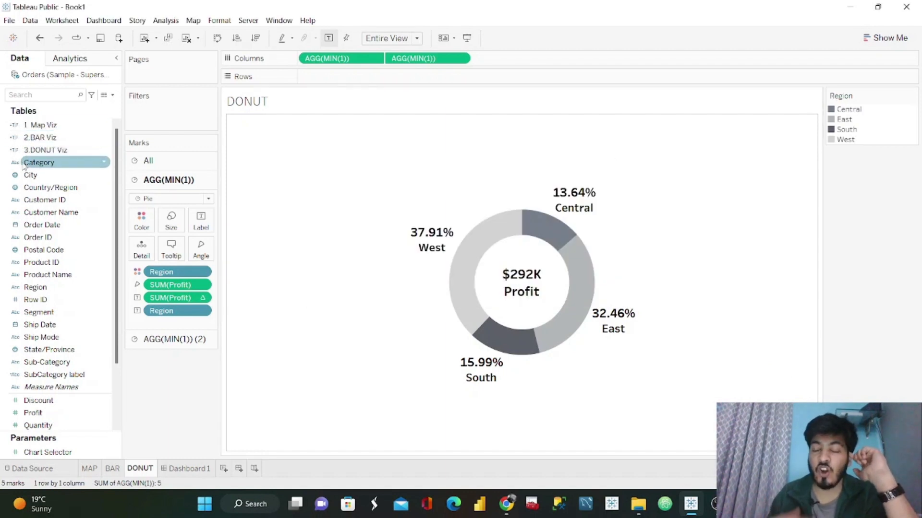
# On Dashboard 1, control the visibility of the MAP sheet with the 1. Map Viz field
pyautogui.click(190, 469)
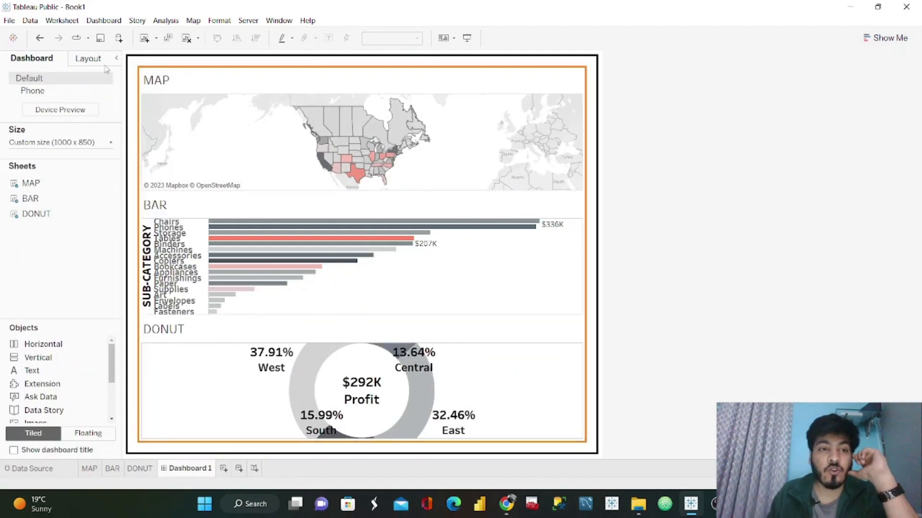
pyautogui.click(93, 61)
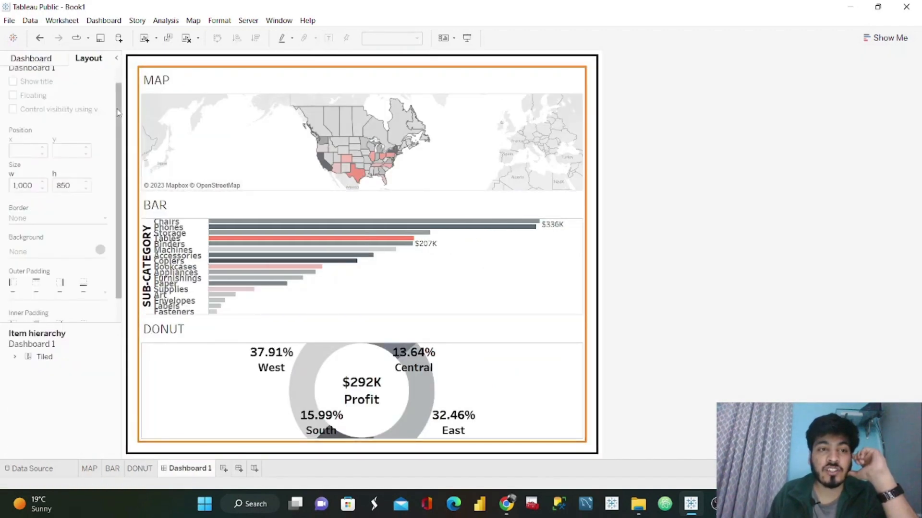
pyautogui.scroll(1, 67, 120)
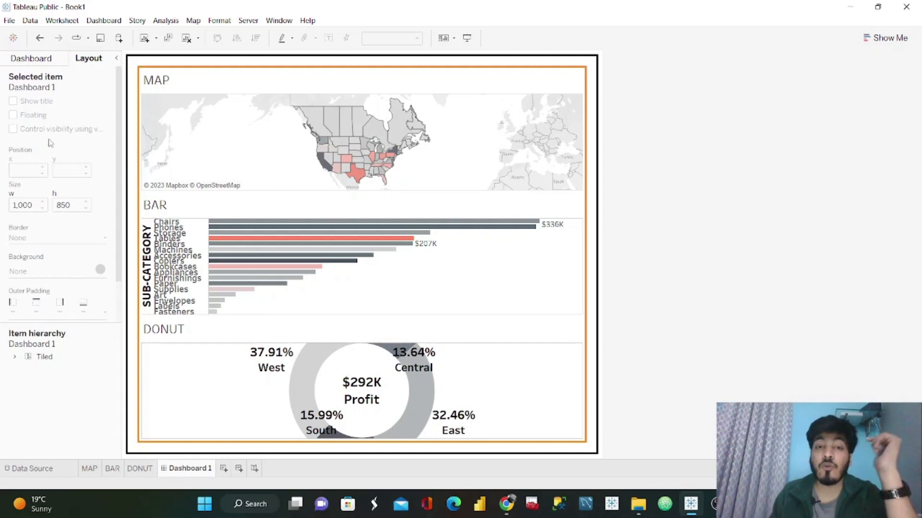
pyautogui.click(371, 91)
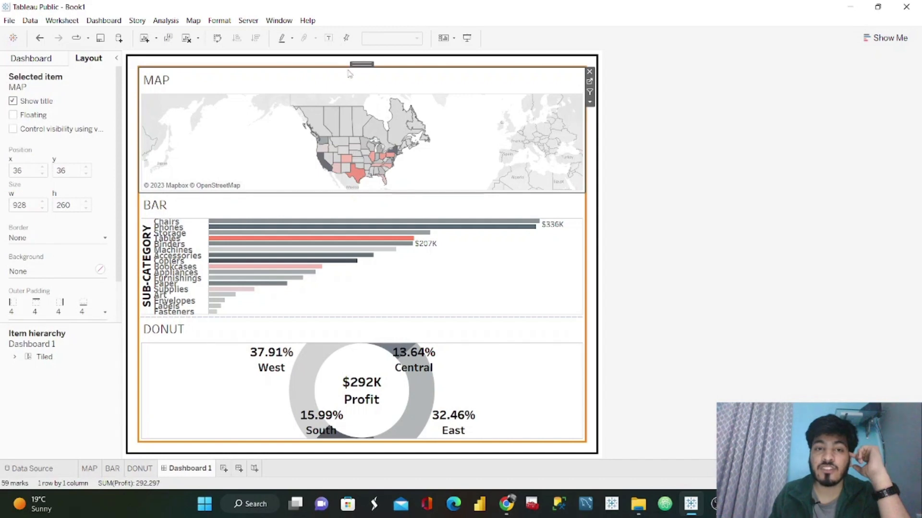
pyautogui.click(13, 129)
pyautogui.click(103, 143)
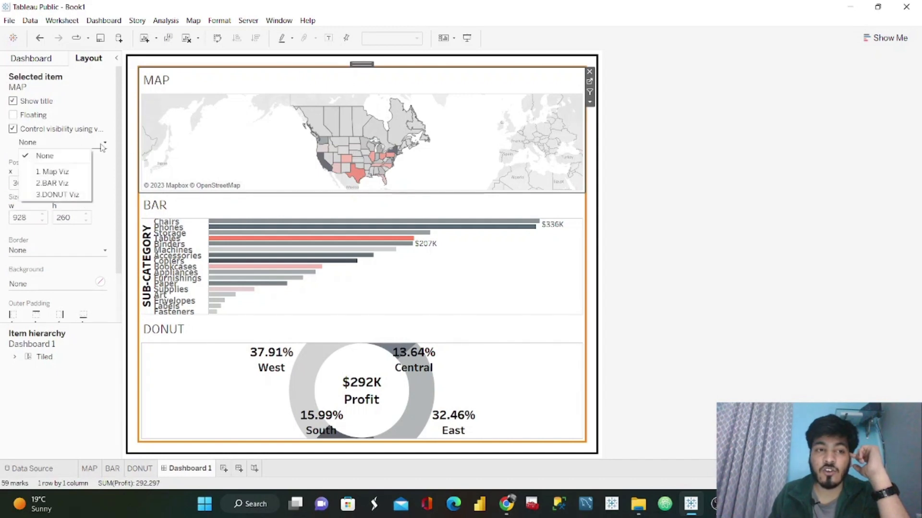
pyautogui.click(63, 176)
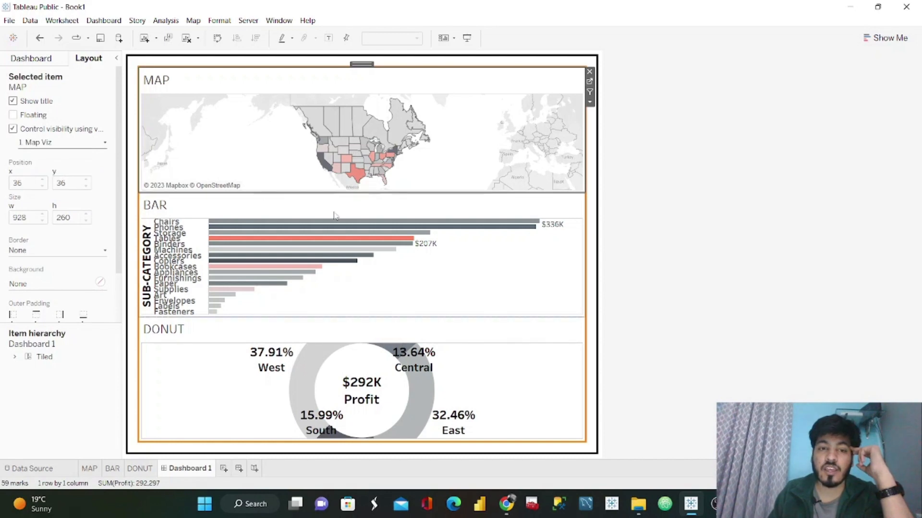
# Control the visibility of the BAR sheet on the dashboard with the 2.BAR Viz field
pyautogui.click(374, 211)
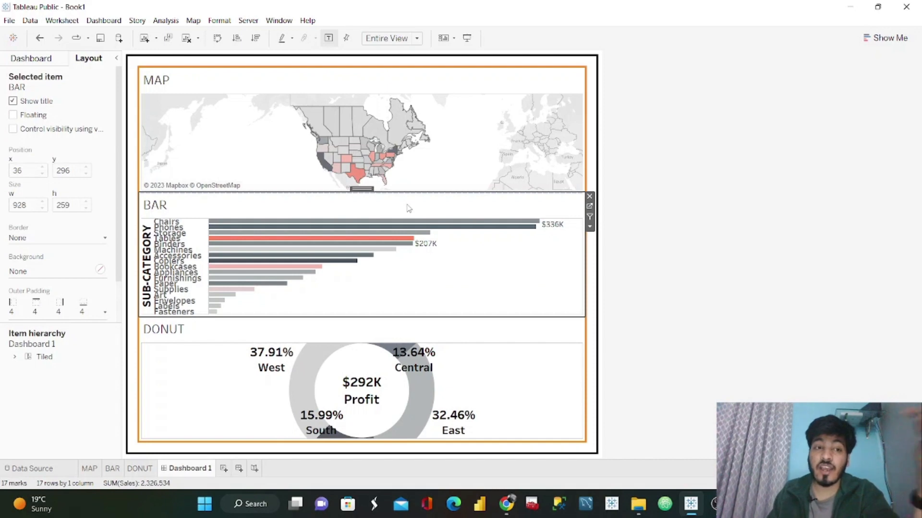
pyautogui.click(13, 128)
pyautogui.click(53, 142)
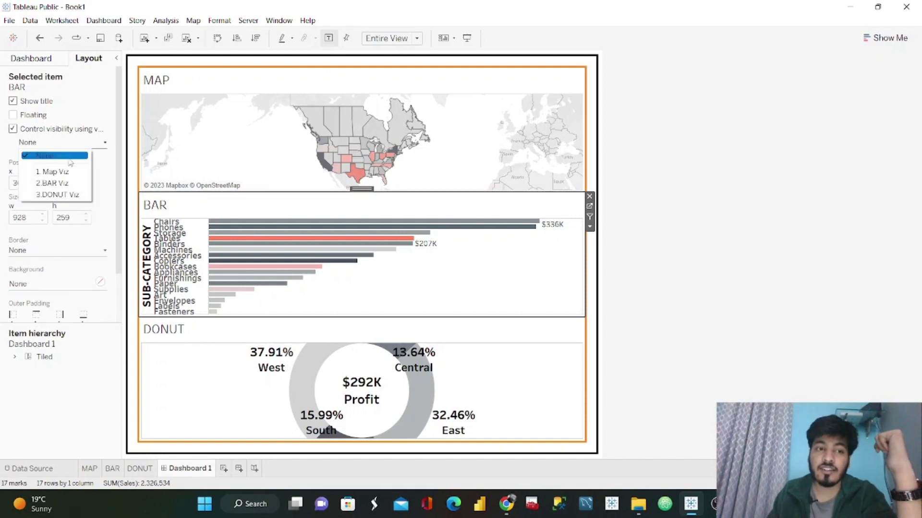
pyautogui.click(61, 183)
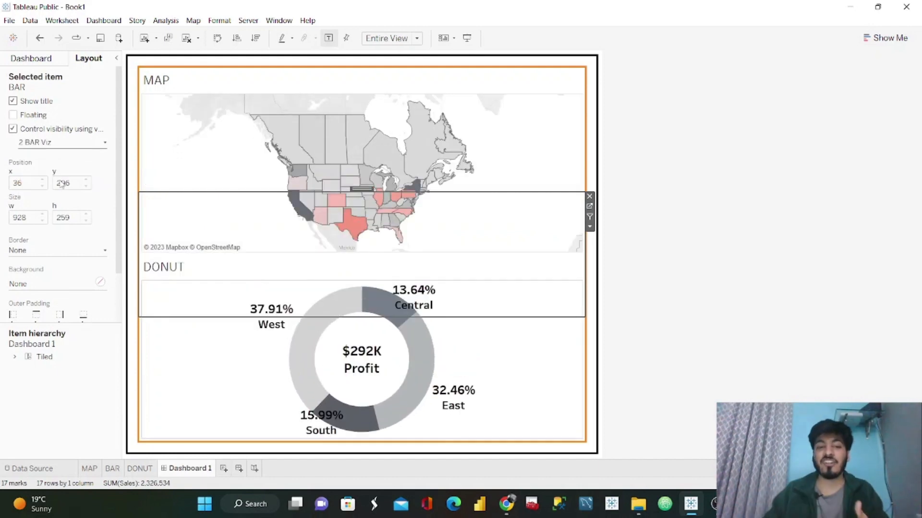
# Control the visibility of the DONUT sheet on the dashboard with the 3.DONUT Viz field
pyautogui.click(487, 344)
pyautogui.click(12, 128)
pyautogui.click(61, 143)
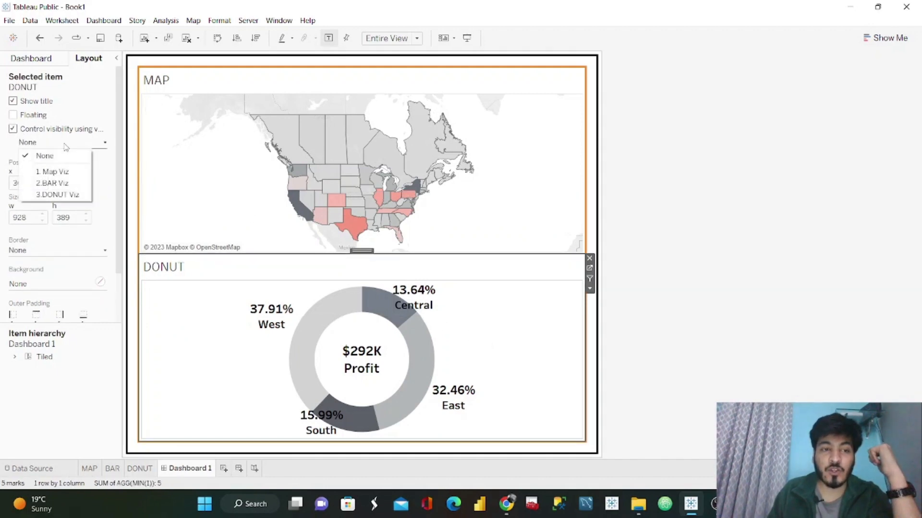
pyautogui.click(66, 196)
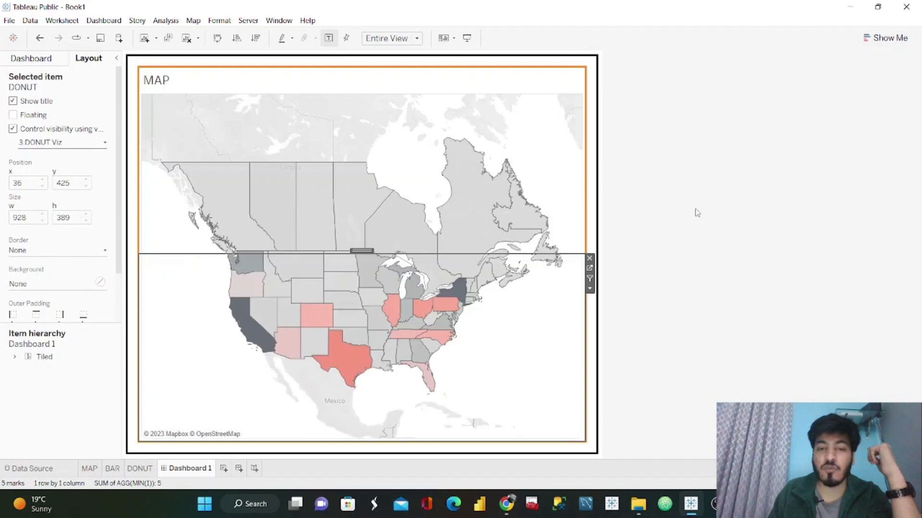
pyautogui.click(720, 212)
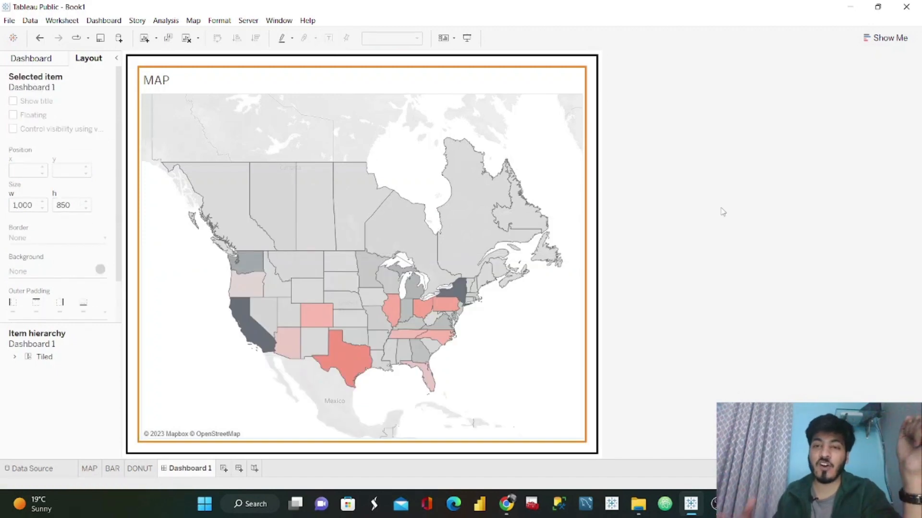
# Show the Chart Selector parameter control on the dashboard and place it above the MAP sheet inside the vertical container
pyautogui.click(502, 79)
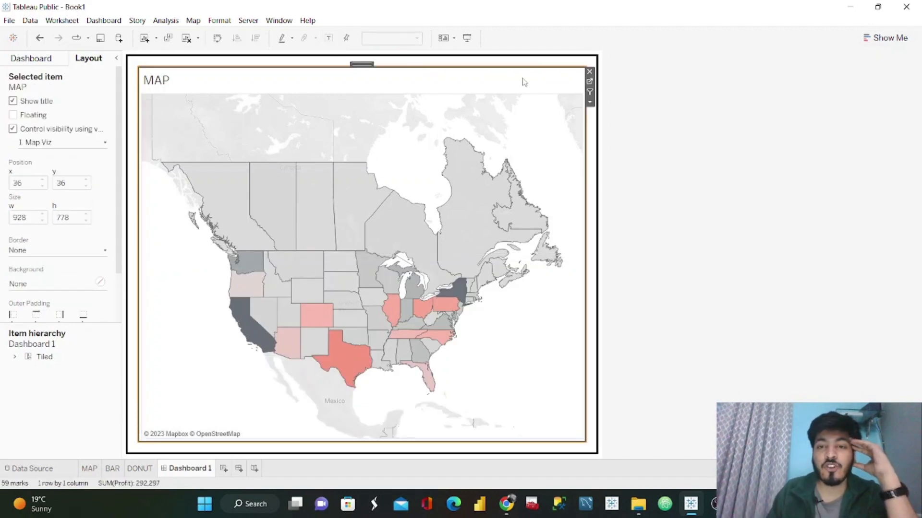
pyautogui.click(590, 102)
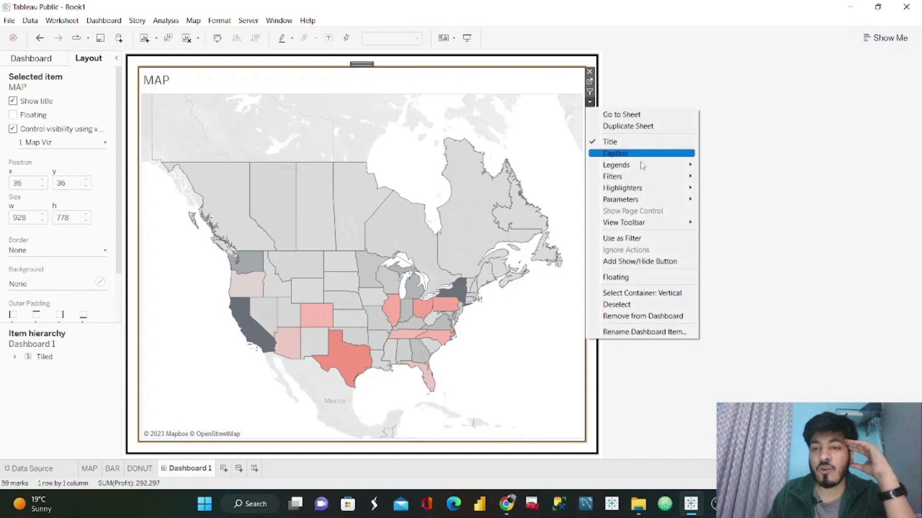
pyautogui.moveTo(672, 200)
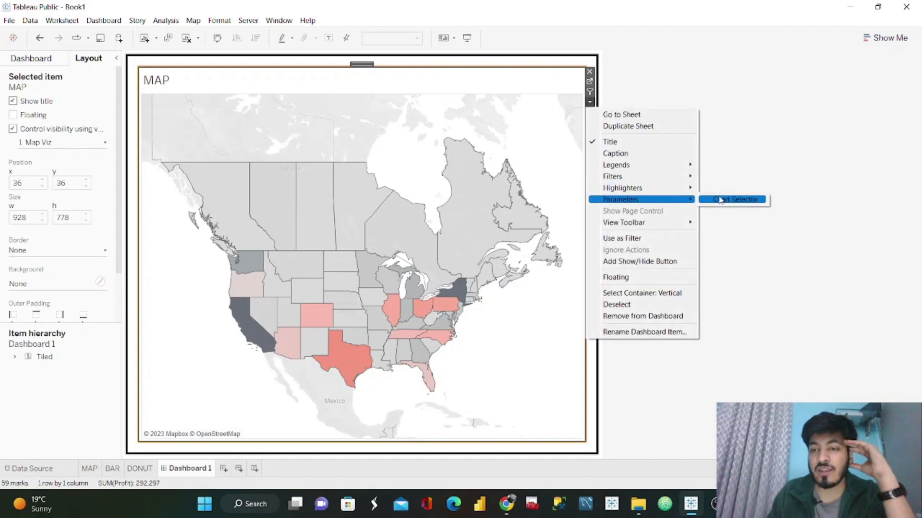
pyautogui.click(718, 200)
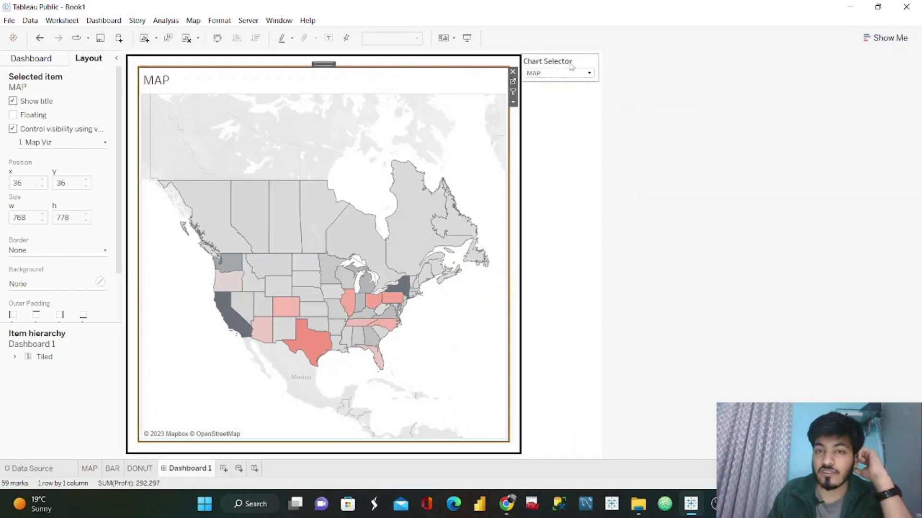
pyautogui.click(556, 57)
pyautogui.moveTo(556, 57); pyautogui.dragTo(321, 89)
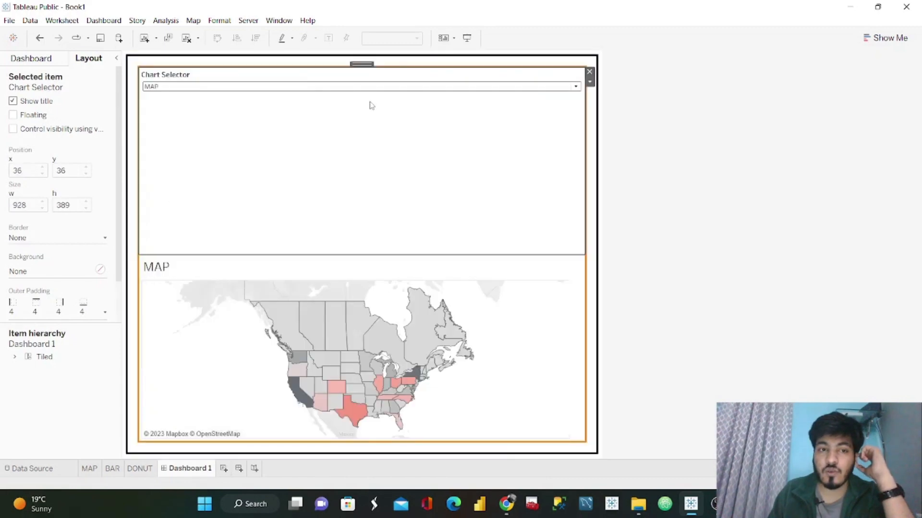
pyautogui.click(352, 255)
pyautogui.click(408, 246)
pyautogui.click(379, 258)
pyautogui.click(398, 249)
pyautogui.click(590, 82)
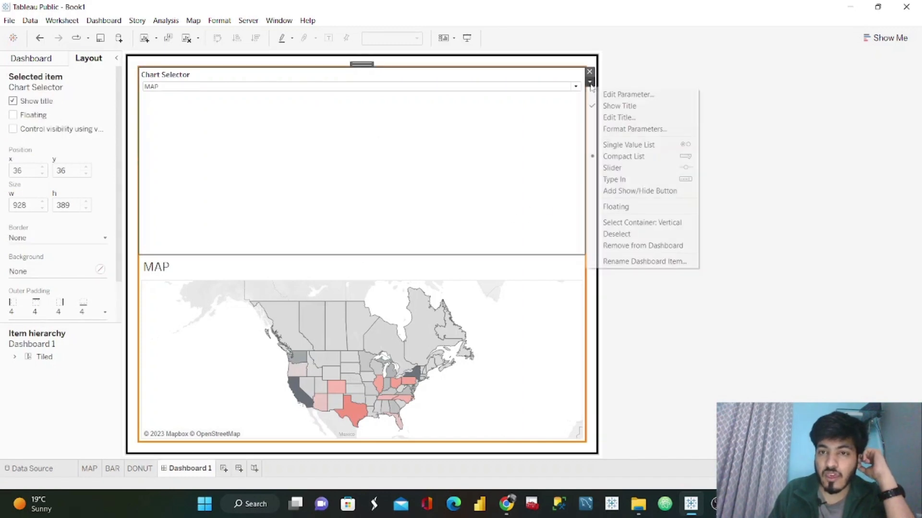
pyautogui.click(819, 151)
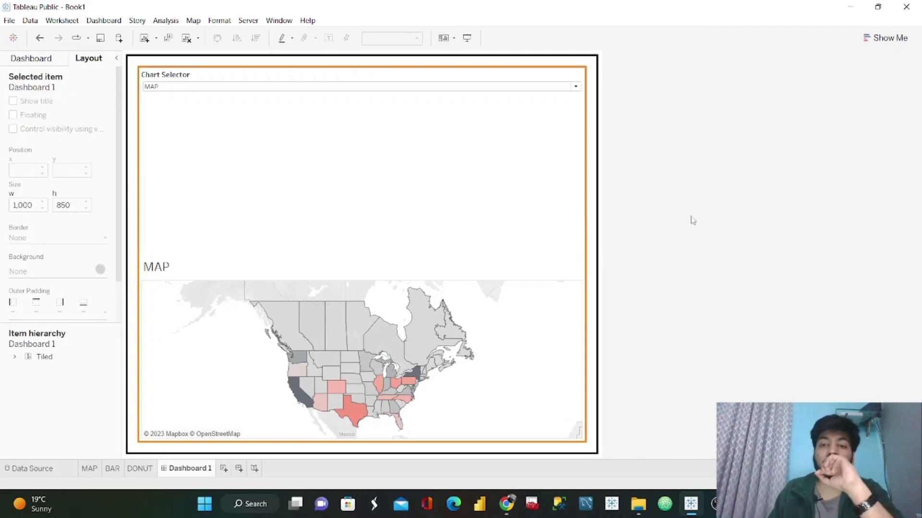
pyautogui.click(380, 262)
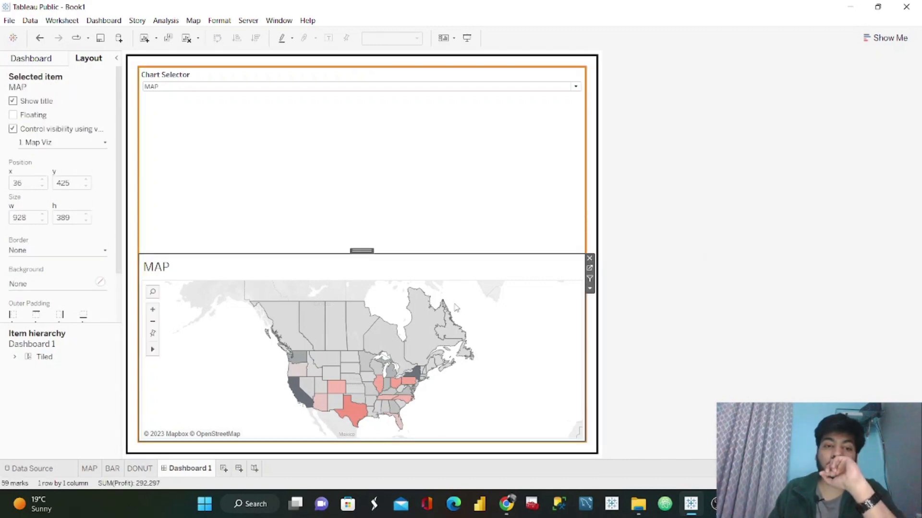
pyautogui.doubleClick(393, 243)
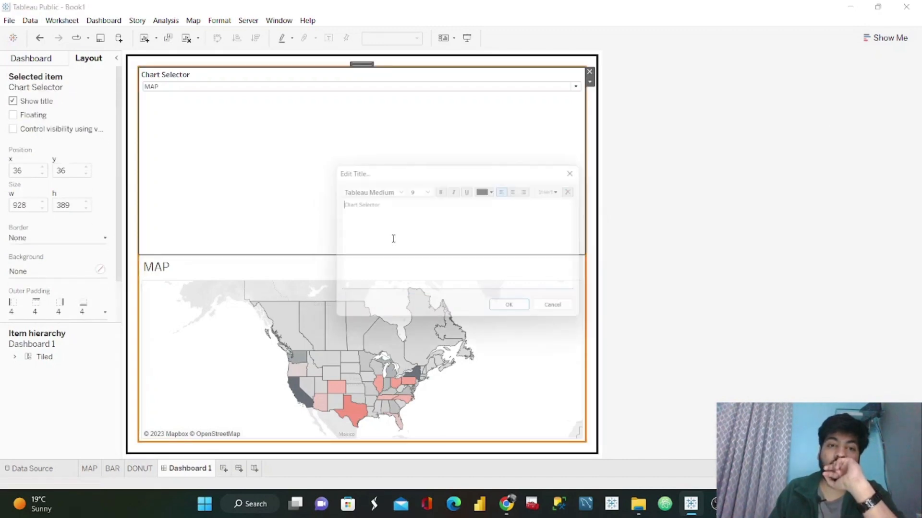
pyautogui.click(563, 311)
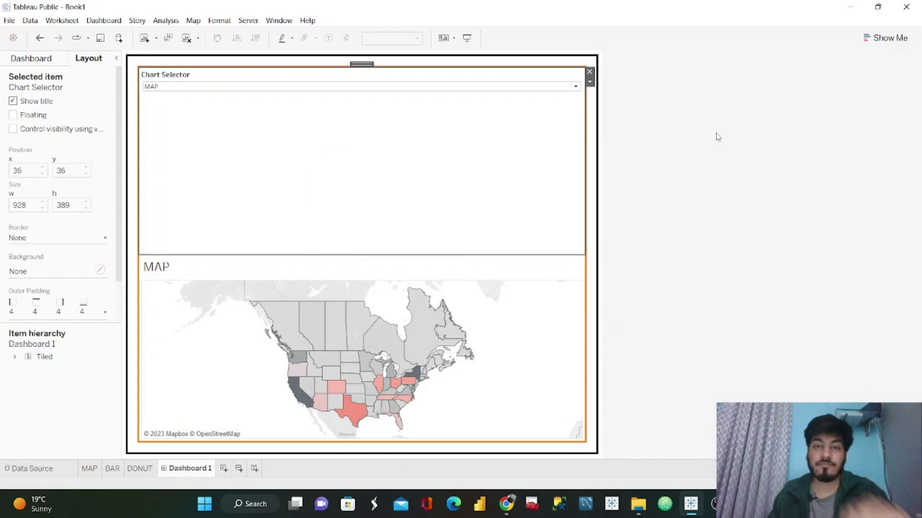
# Undo the Chart Selector's placement inside the vertical container and place it above the container across the full dashboard width
pyautogui.click(782, 120)
pyautogui.hotkey('ctrl', 'z')
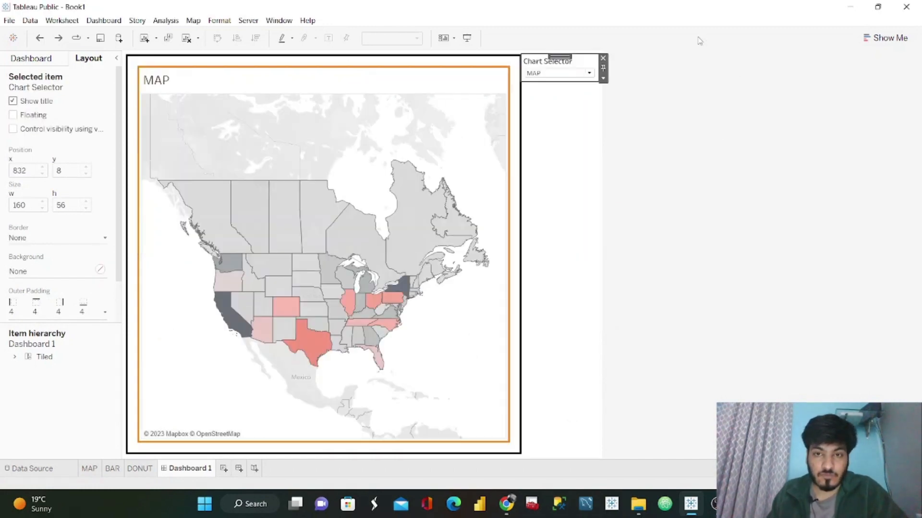
pyautogui.moveTo(496, 60); pyautogui.dragTo(360, 57)
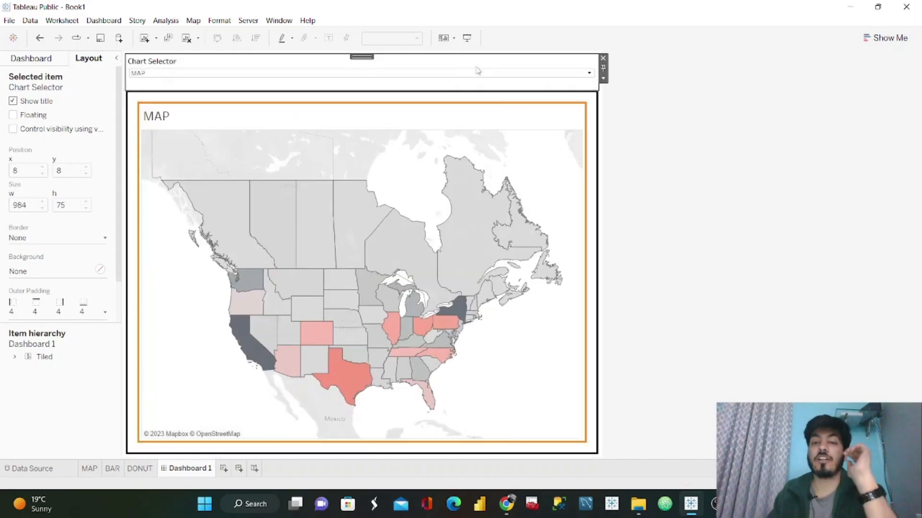
# Test the Chart Selector by switching the displayed chart to BAR, DONUT and back to MAP
pyautogui.click(557, 72)
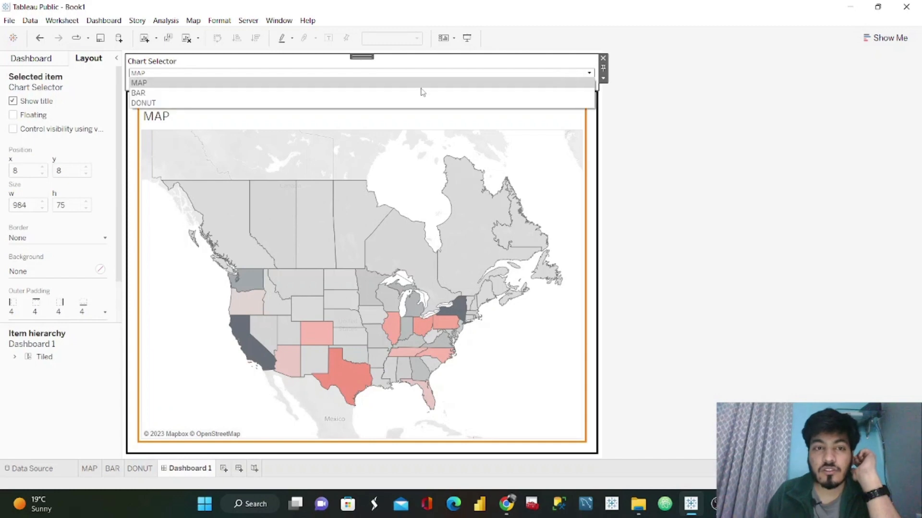
pyautogui.click(299, 93)
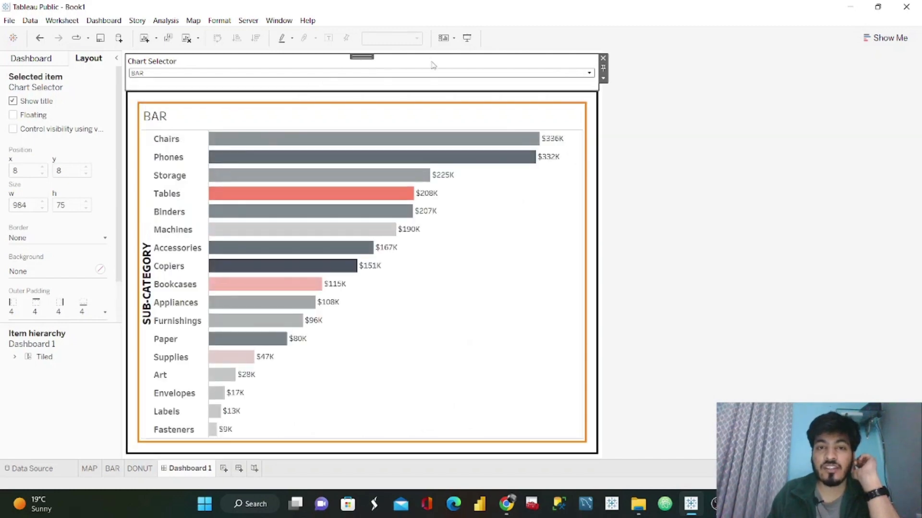
pyautogui.click(433, 72)
pyautogui.click(305, 98)
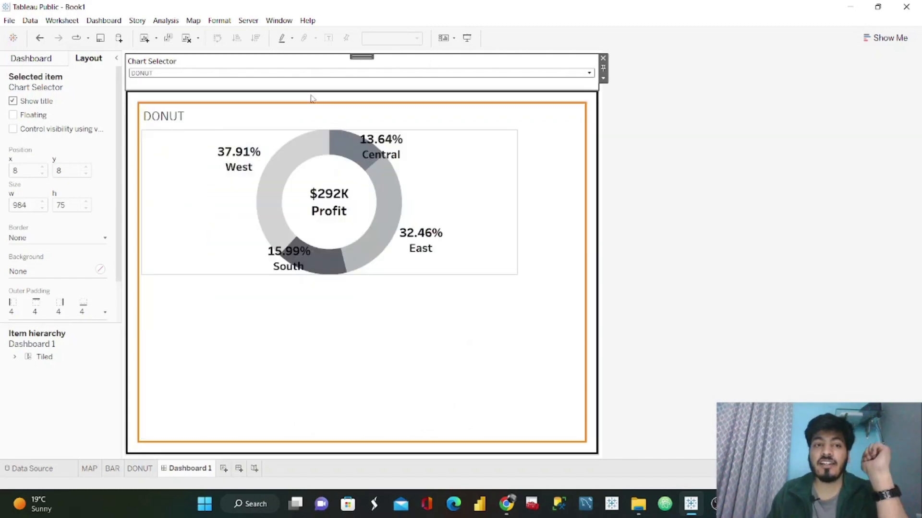
pyautogui.click(350, 74)
pyautogui.click(267, 89)
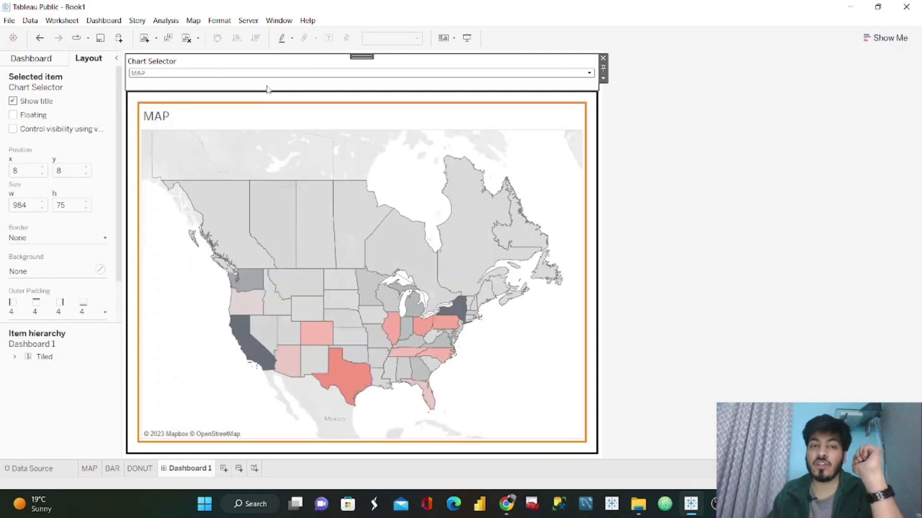
# Remove the orange border from the vertical container holding the charts by setting its border to None
pyautogui.click(382, 119)
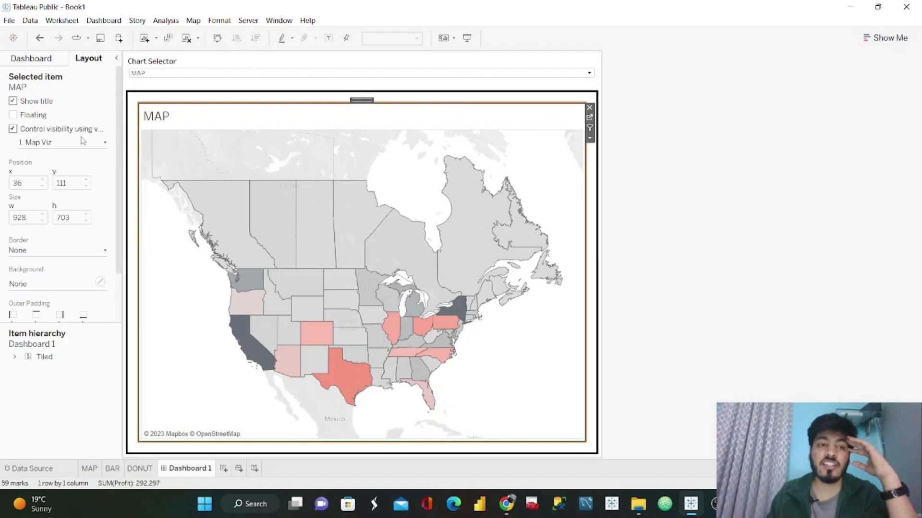
pyautogui.doubleClick(360, 100)
pyautogui.click(57, 237)
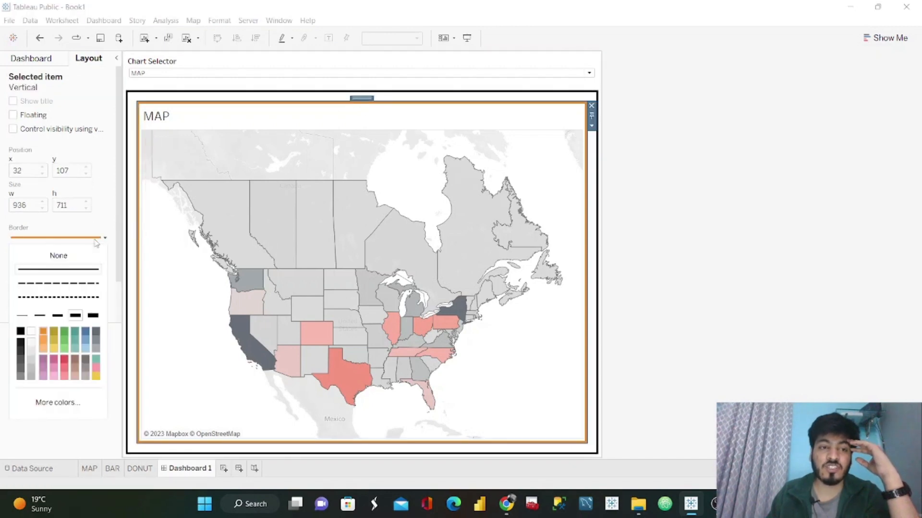
pyautogui.click(60, 256)
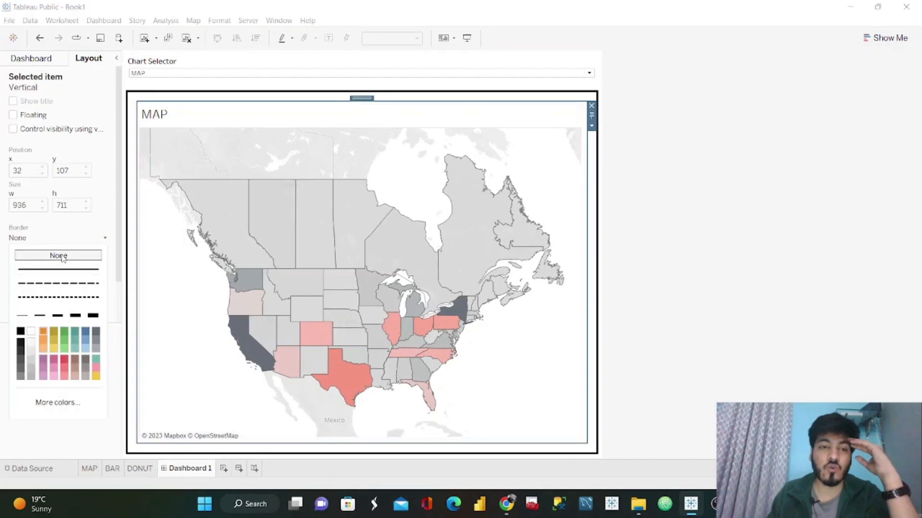
pyautogui.click(890, 185)
# Replace the MAP sheet's title on the dashboard with the text "State Wise Profit Distribution"
pyautogui.click(53, 58)
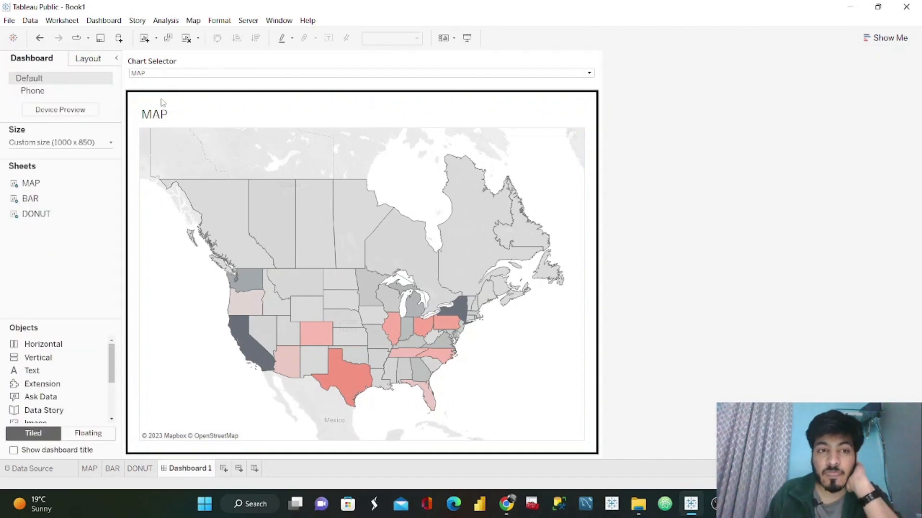
pyautogui.doubleClick(162, 115)
pyautogui.moveTo(423, 199); pyautogui.dragTo(293, 207)
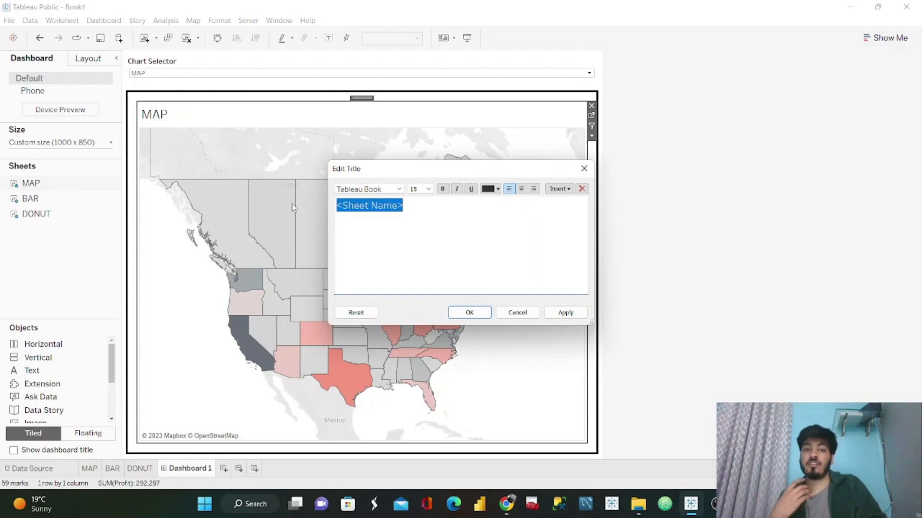
pyautogui.write('Sales')
pyautogui.press('BackSpace')
pyautogui.press('BackSpace')
pyautogui.press('BackSpace')
pyautogui.press('BackSpace')
pyautogui.write('tate')
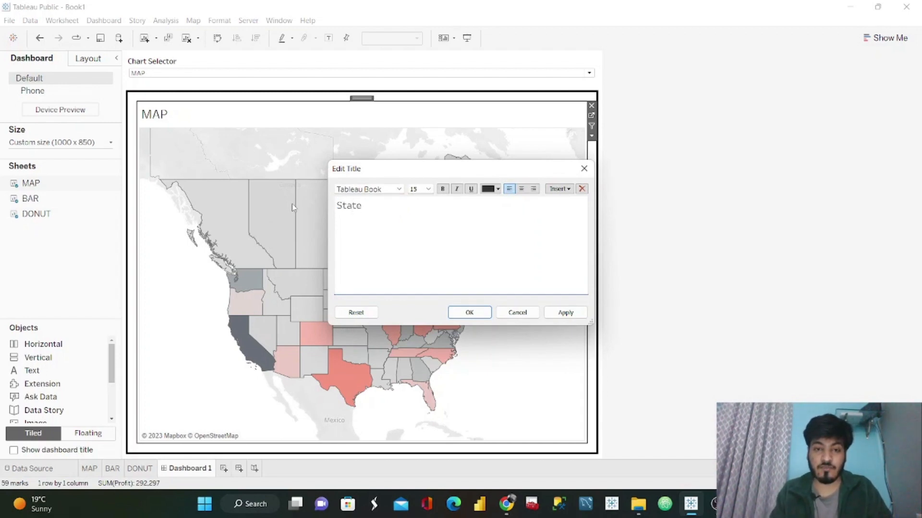
pyautogui.write(' Wisepr')
pyautogui.press('BackSpace')
pyautogui.press('BackSpace')
pyautogui.write('Profit Distribution')
# Set the whole map title in the Tableau Semibold font and apply the title changes
pyautogui.hotkey('ctrl', 'a')
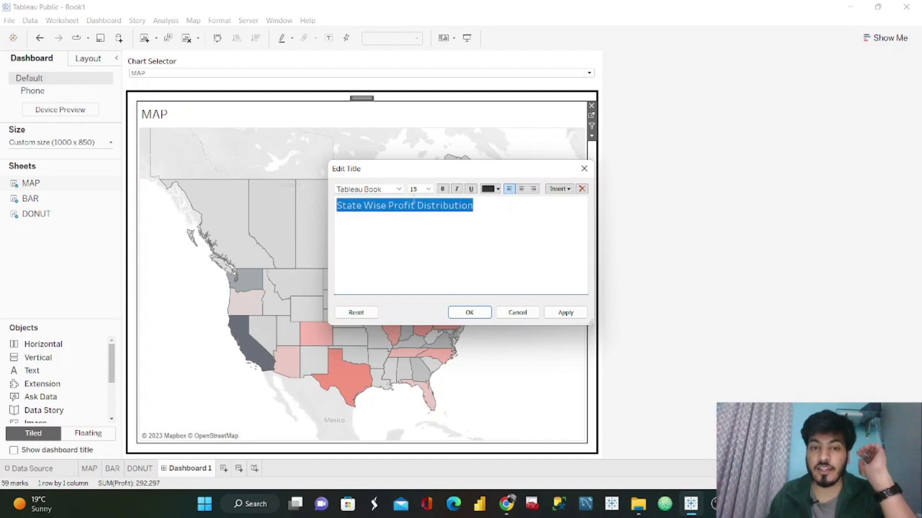
pyautogui.click(399, 189)
pyautogui.click(384, 225)
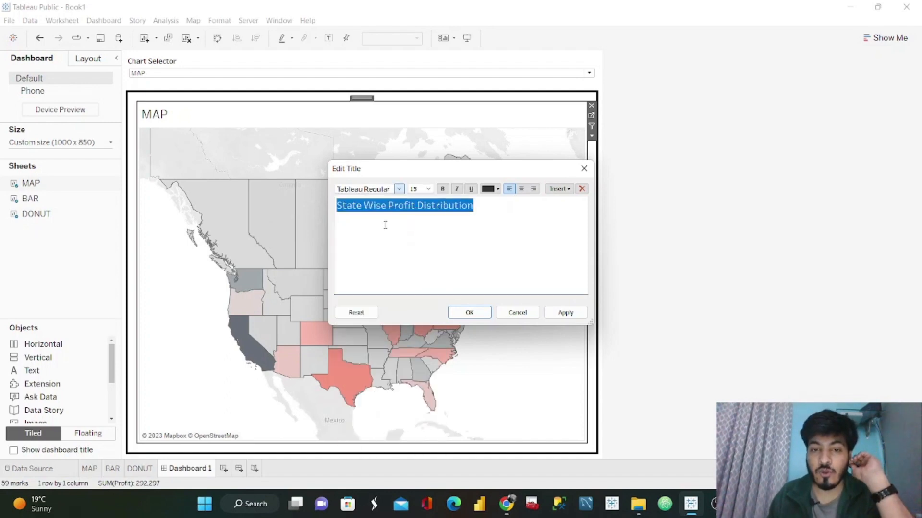
pyautogui.click(399, 189)
pyautogui.click(379, 217)
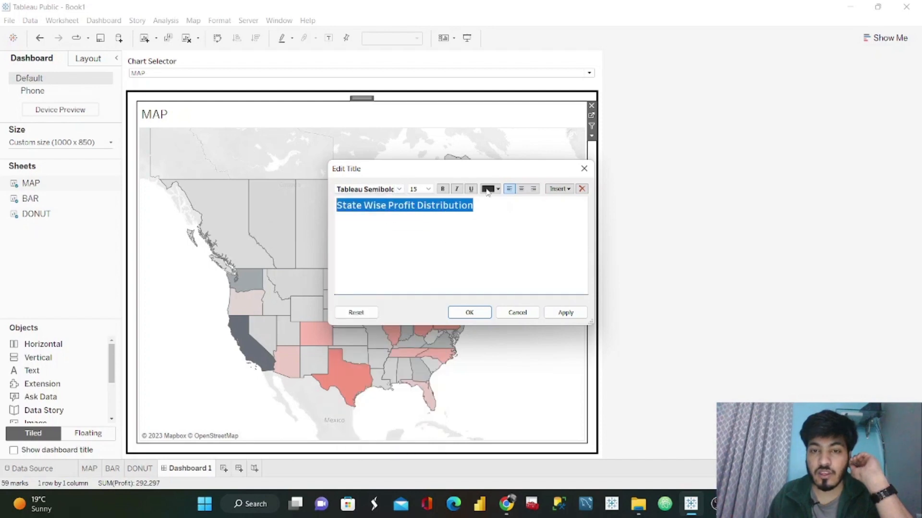
pyautogui.click(559, 313)
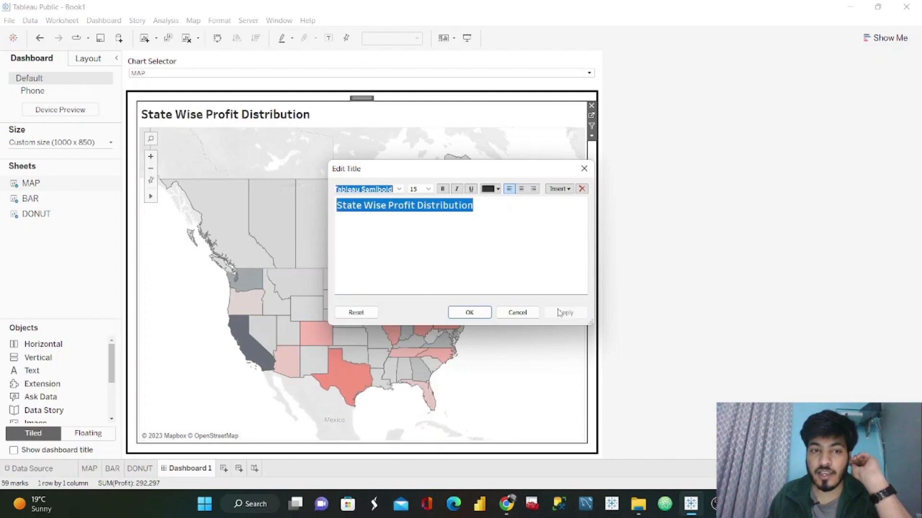
pyautogui.click(469, 313)
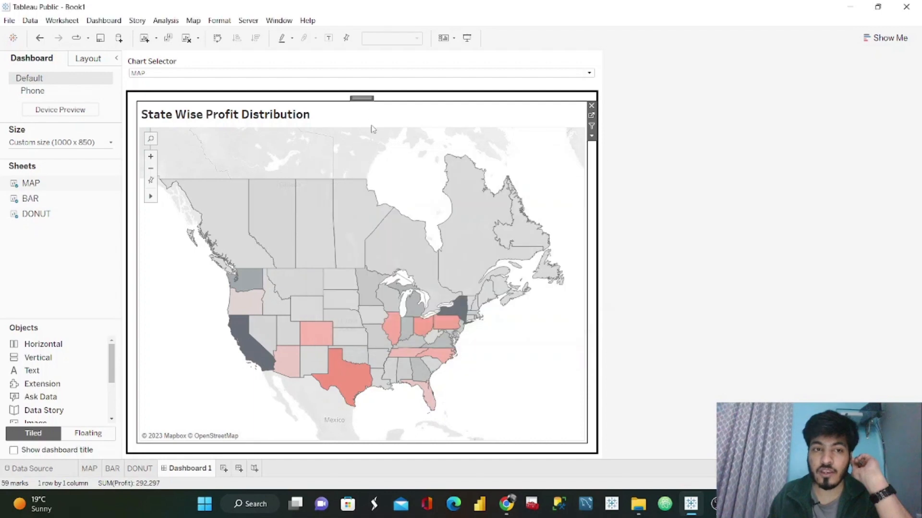
# Display the BAR chart through the Chart Selector and replace its title with "Sub-Category Distribution by Profit/Sales"
pyautogui.click(390, 73)
pyautogui.click(246, 96)
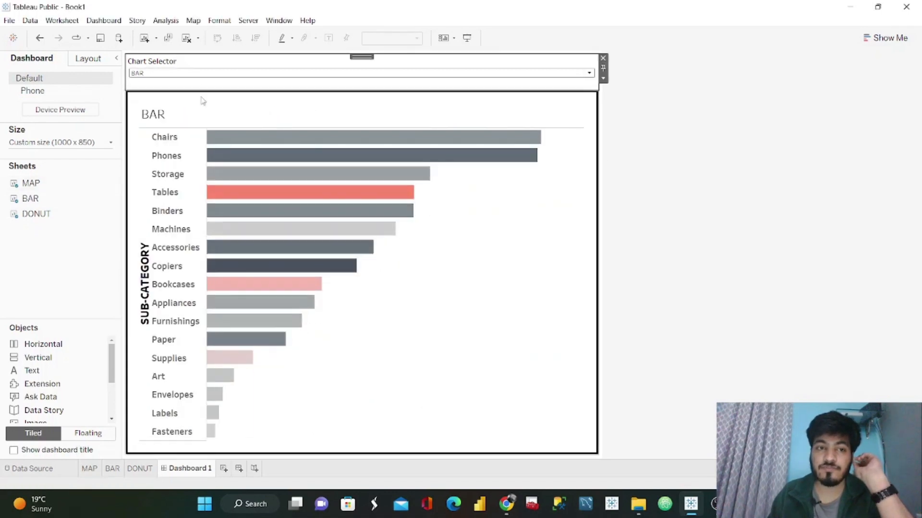
pyautogui.doubleClick(153, 114)
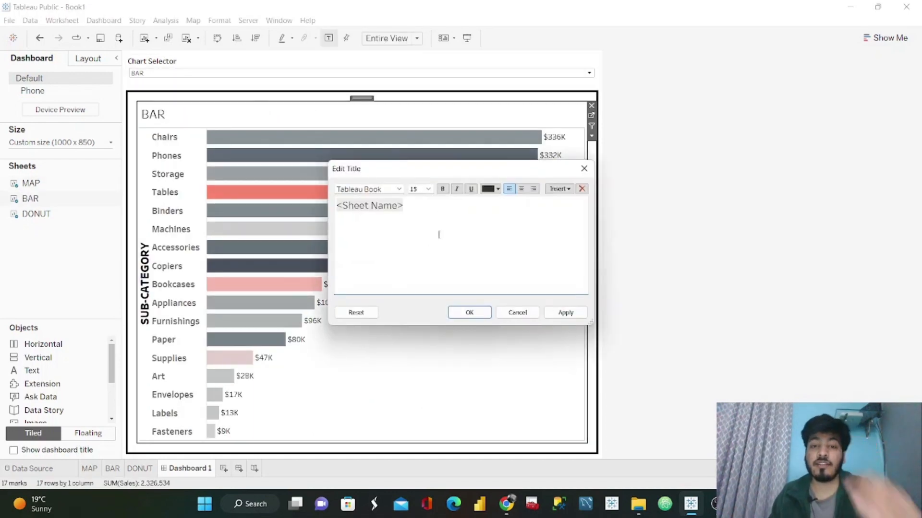
pyautogui.moveTo(408, 206); pyautogui.dragTo(303, 201)
pyautogui.write('Su')
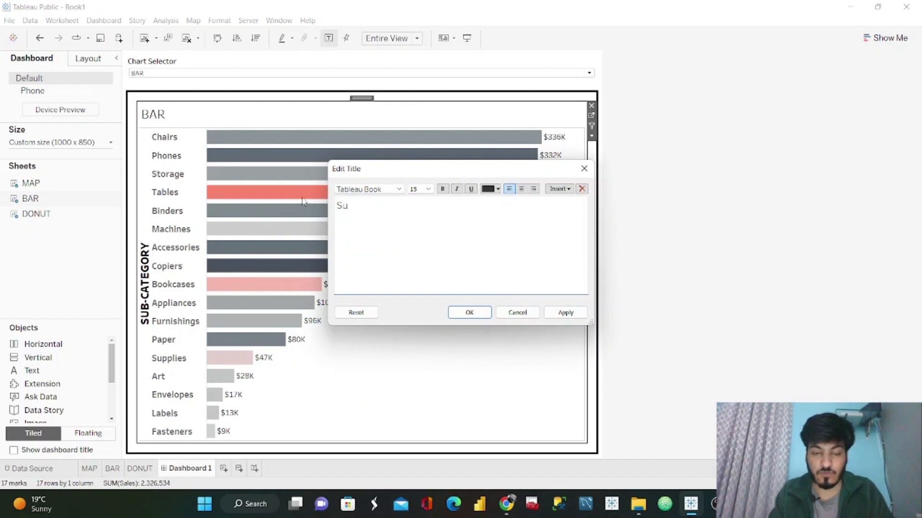
pyautogui.write('b-Categpor')
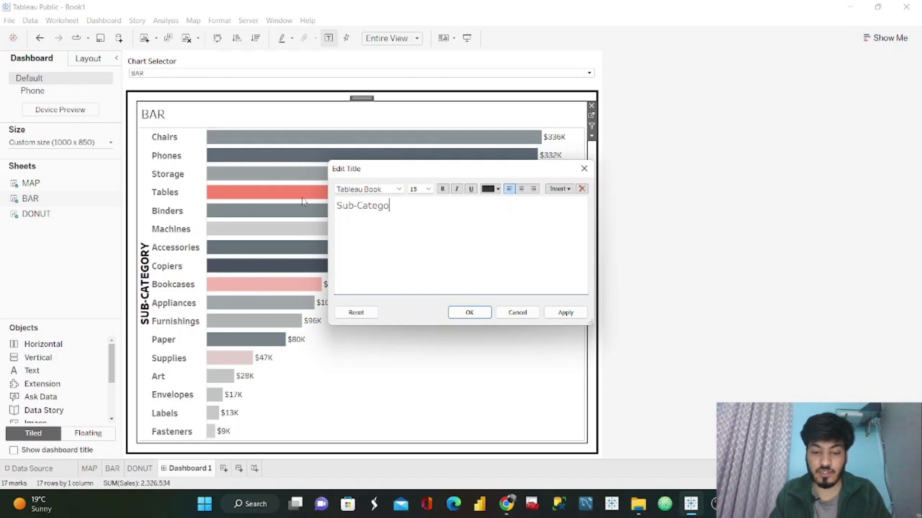
pyautogui.write('y Distribution by Pro')
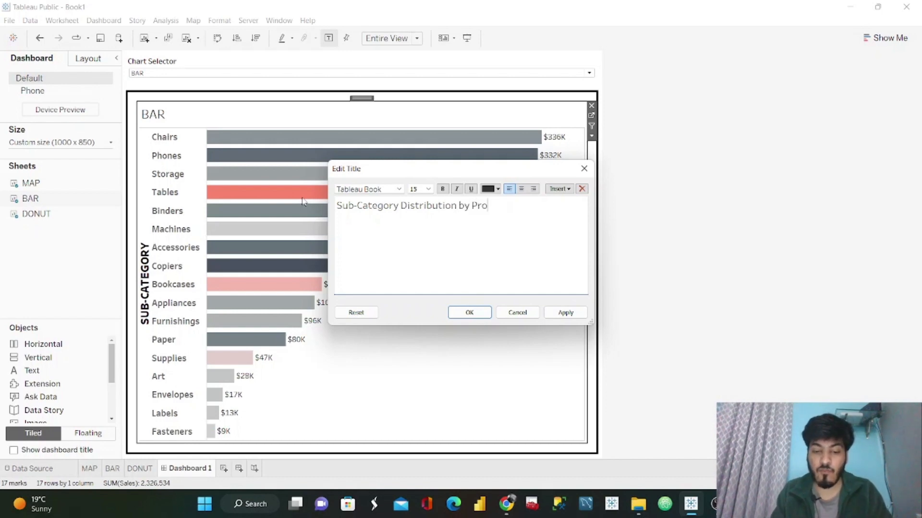
pyautogui.write('fit/Salk')
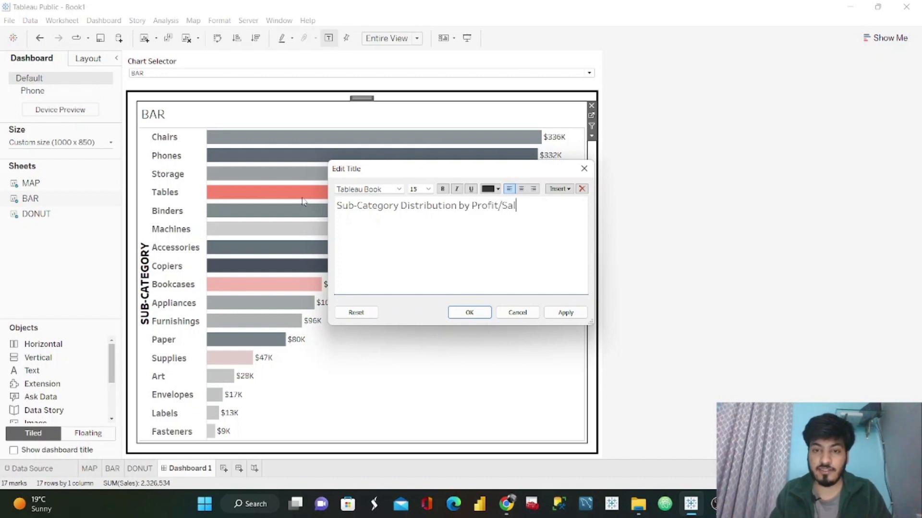
# Format the whole bar chart title in bold Tableau Semibold and apply the title changes
pyautogui.hotkey('ctrl', 'a')
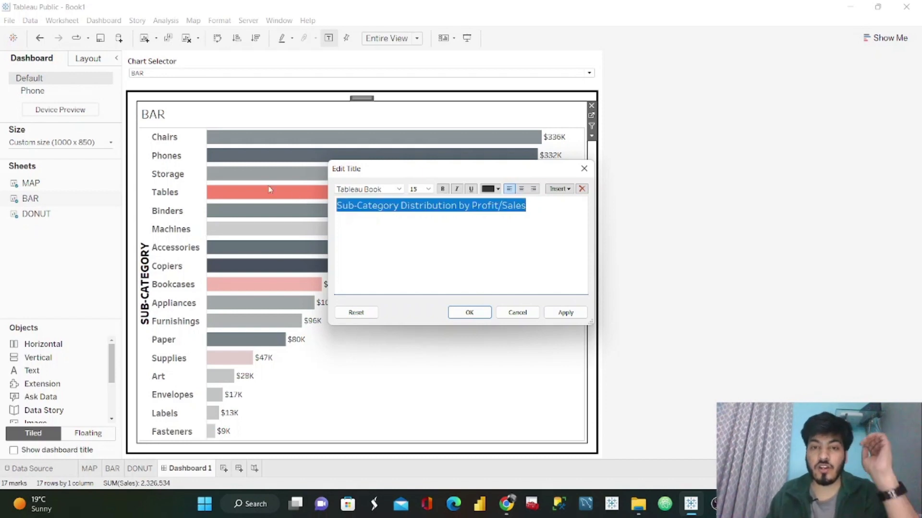
pyautogui.click(398, 189)
pyautogui.click(386, 230)
pyautogui.click(442, 189)
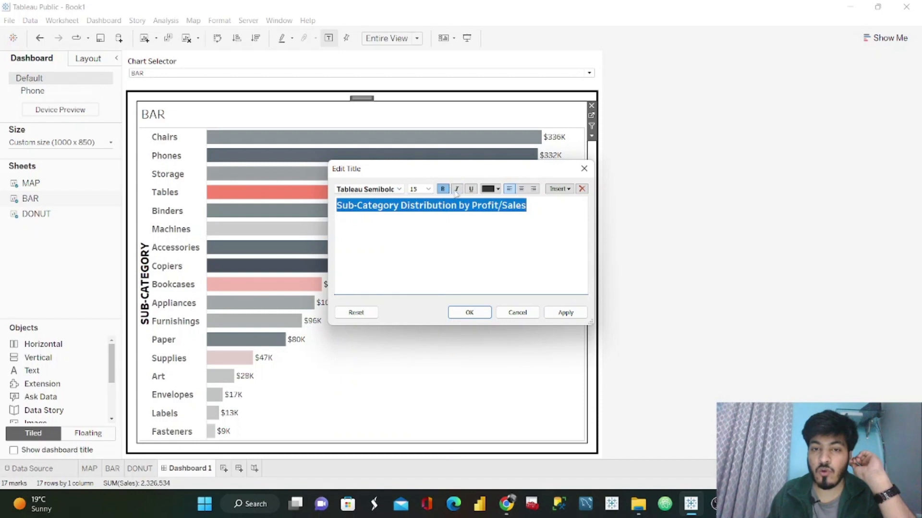
pyautogui.click(565, 313)
pyautogui.click(469, 312)
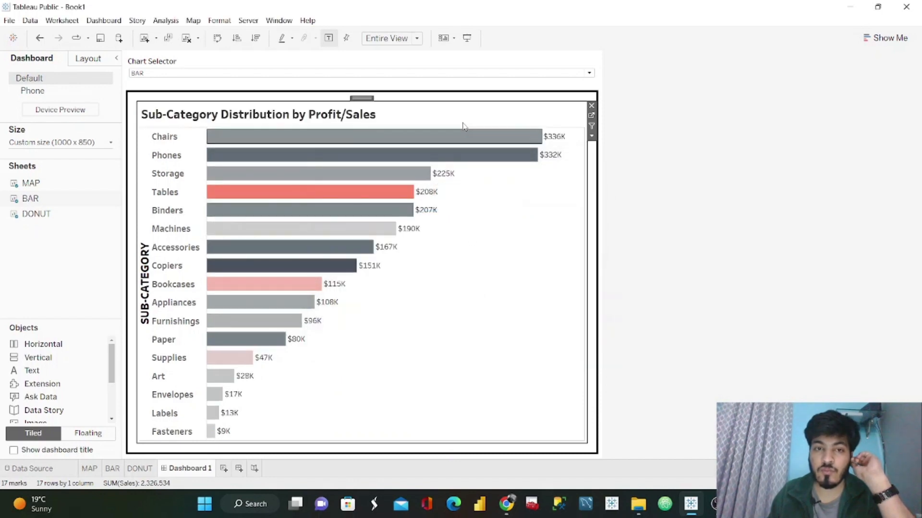
# Display the DONUT chart through the Chart Selector and replace its title with "Region Wise Profit Distribution"
pyautogui.click(432, 73)
pyautogui.click(306, 100)
pyautogui.doubleClick(307, 113)
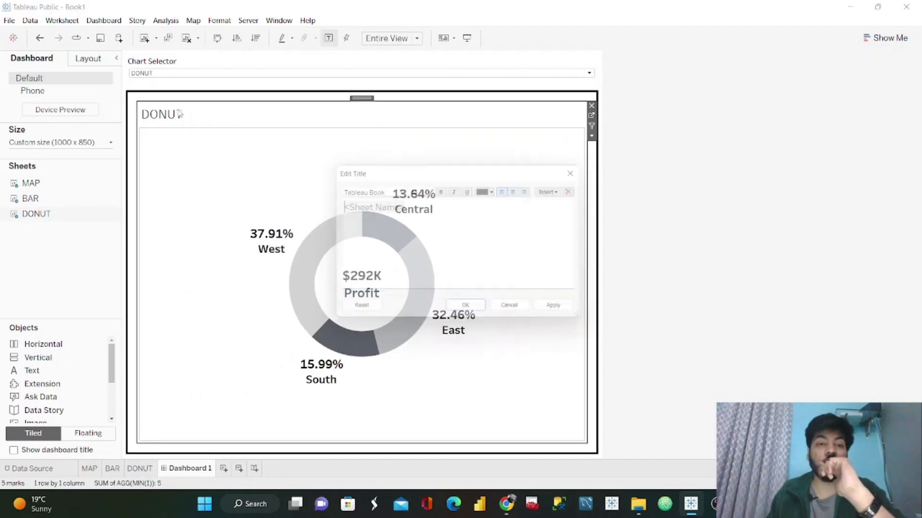
pyautogui.moveTo(432, 201); pyautogui.dragTo(299, 197)
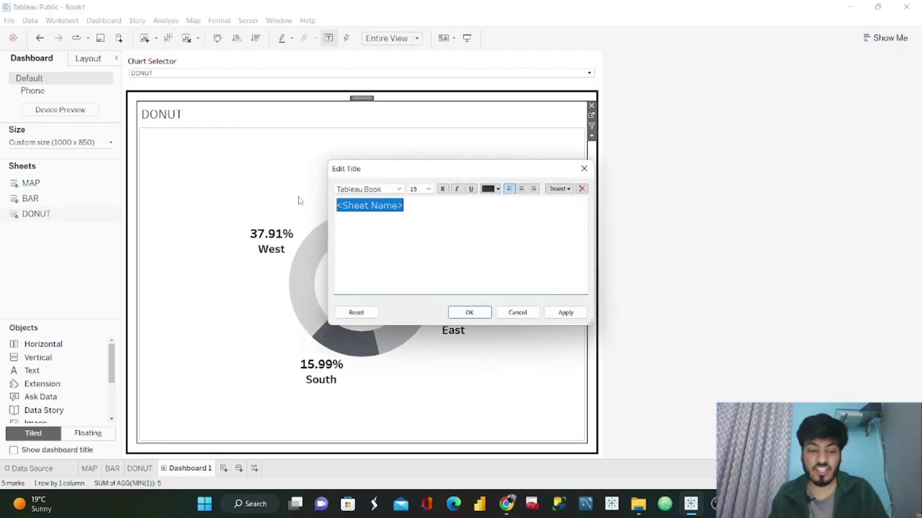
pyautogui.write('R')
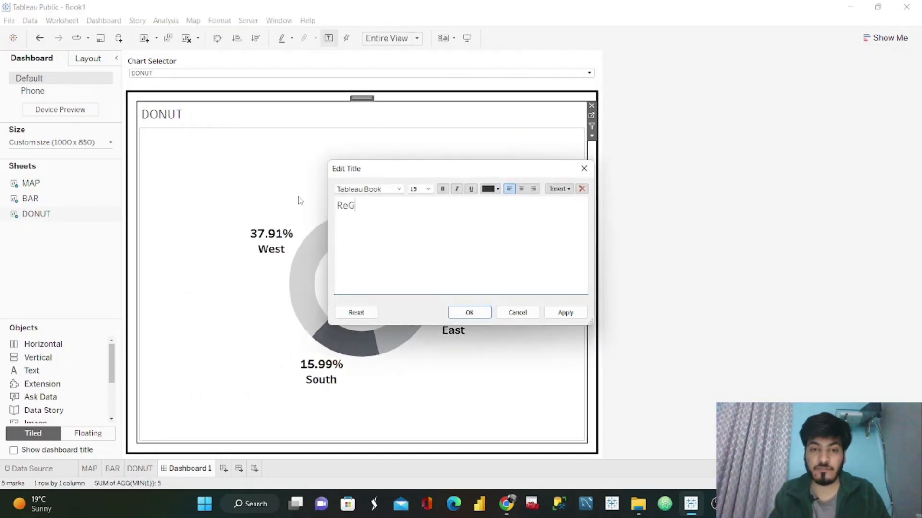
pyautogui.write('egion wi')
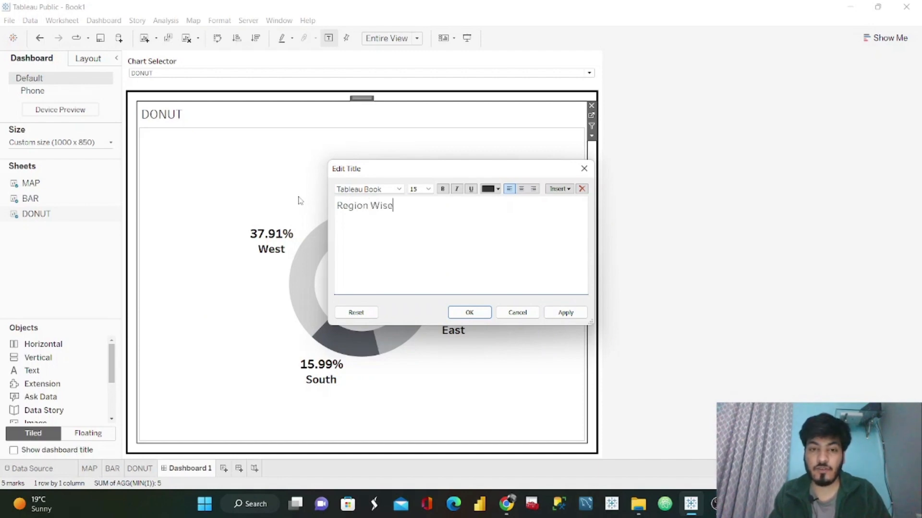
pyautogui.write('se Profit Distribution')
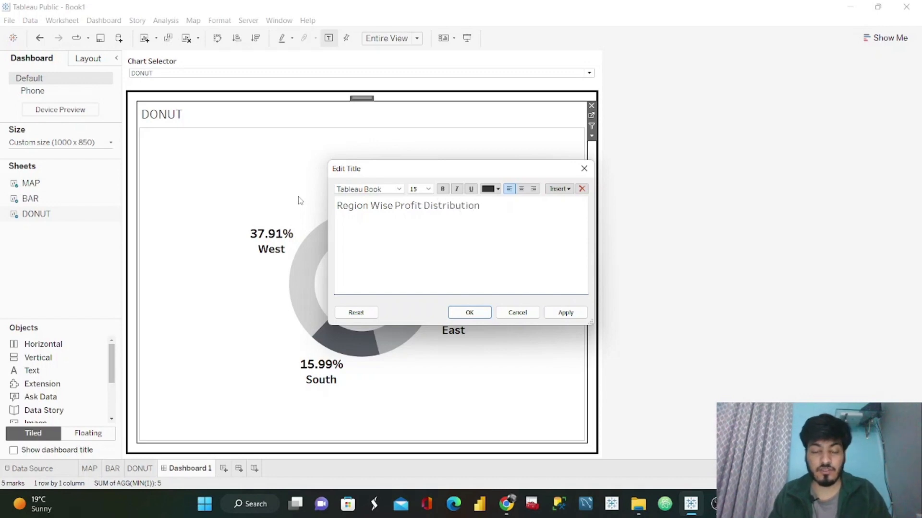
# Set the whole donut chart title in the Tableau Semibold font and apply the title changes
pyautogui.hotkey('ctrl', 'a')
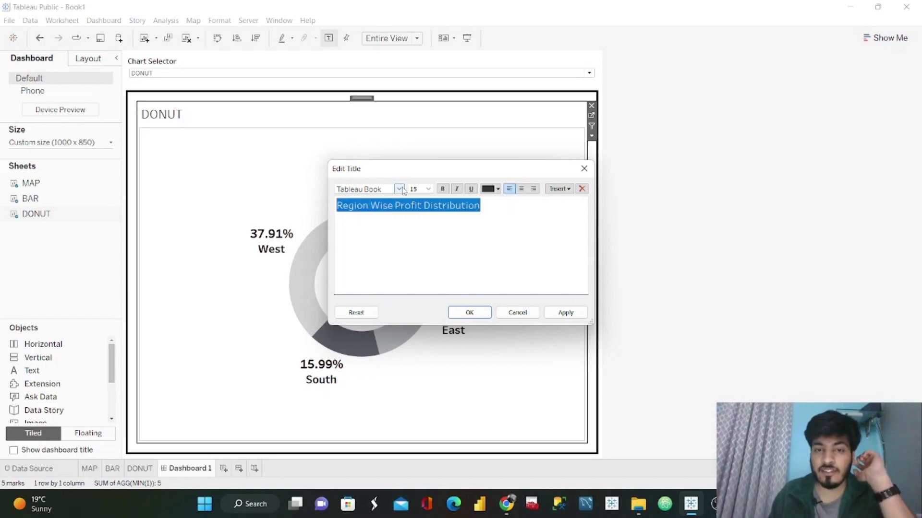
pyautogui.click(428, 189)
pyautogui.click(398, 189)
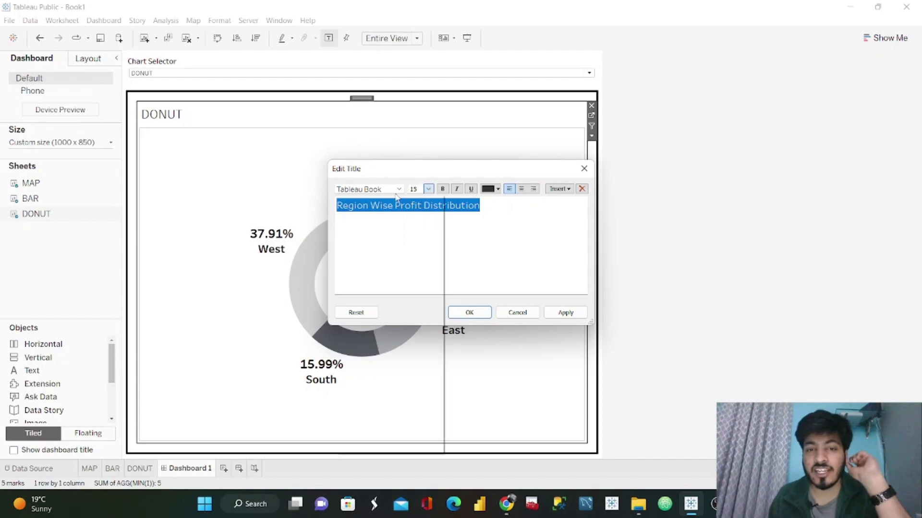
pyautogui.click(399, 189)
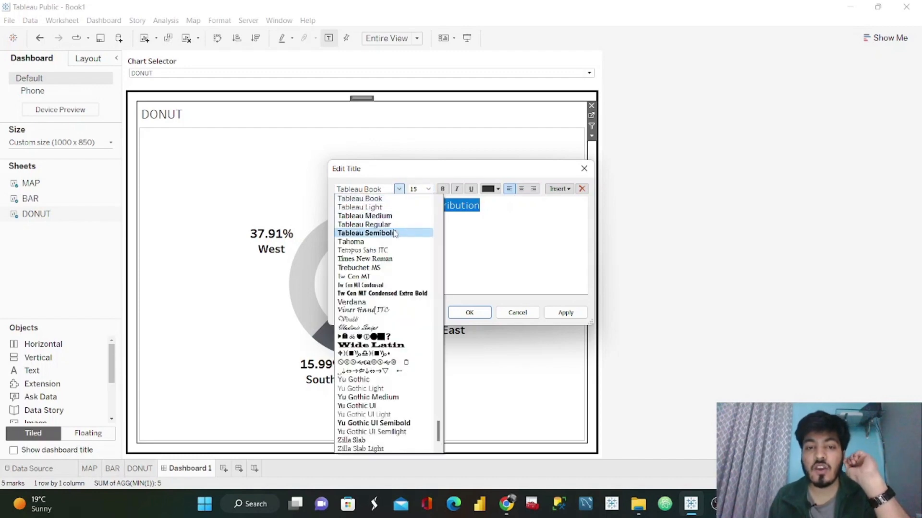
pyautogui.click(366, 233)
pyautogui.click(565, 313)
pyautogui.click(469, 313)
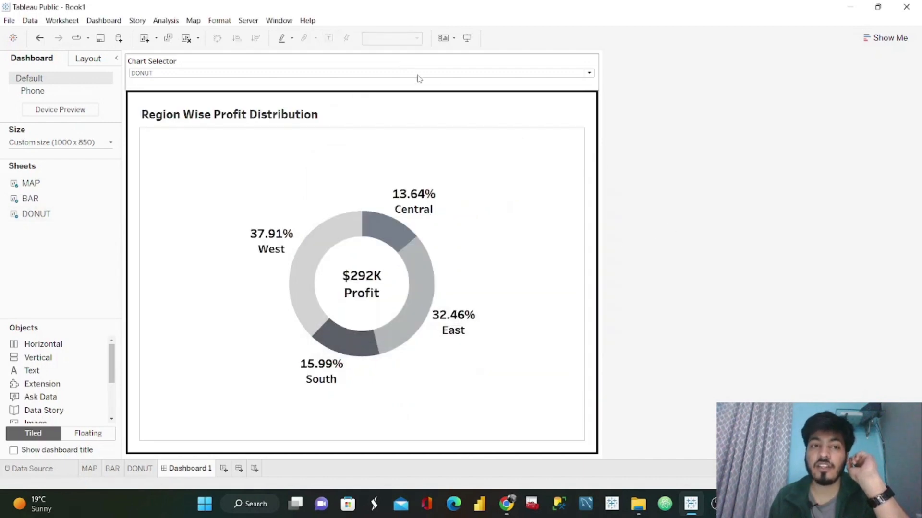
# Test the Chart Selector by switching through the BAR and DONUT charts and returning to MAP
pyautogui.click(305, 74)
pyautogui.click(206, 83)
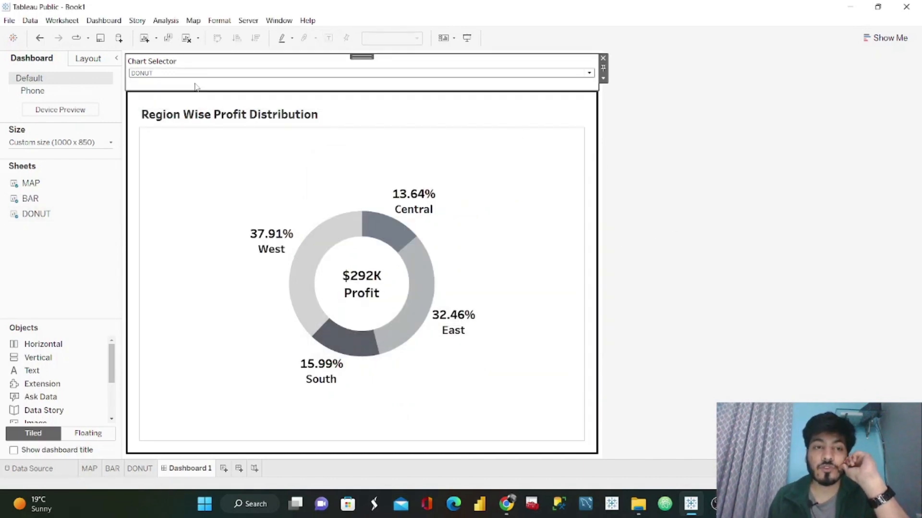
pyautogui.click(269, 73)
pyautogui.click(220, 92)
pyautogui.click(270, 75)
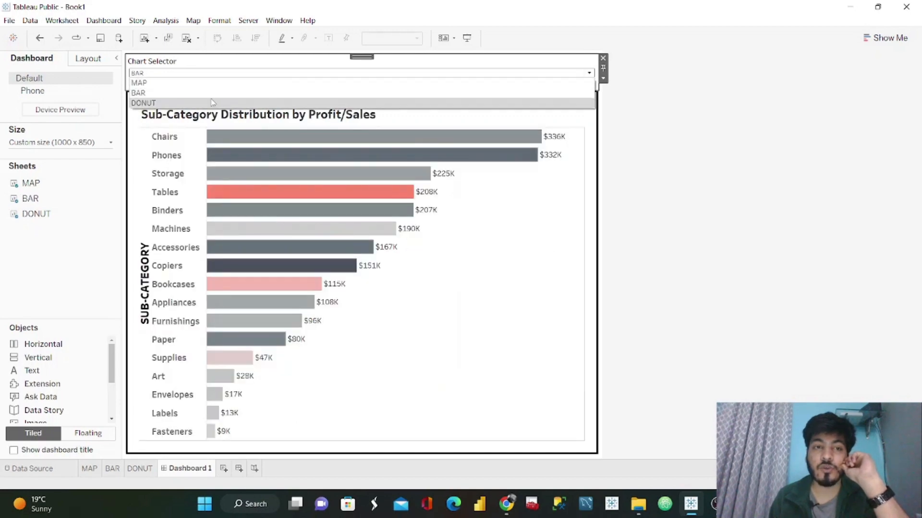
pyautogui.click(212, 102)
pyautogui.click(232, 74)
pyautogui.click(213, 82)
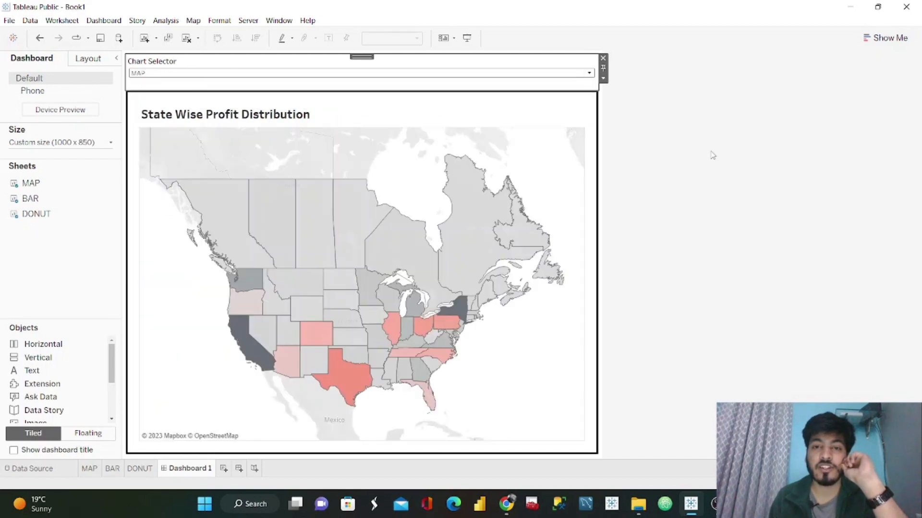
# Remove the border from the vertical container that holds the charts by setting it to None
pyautogui.click(550, 114)
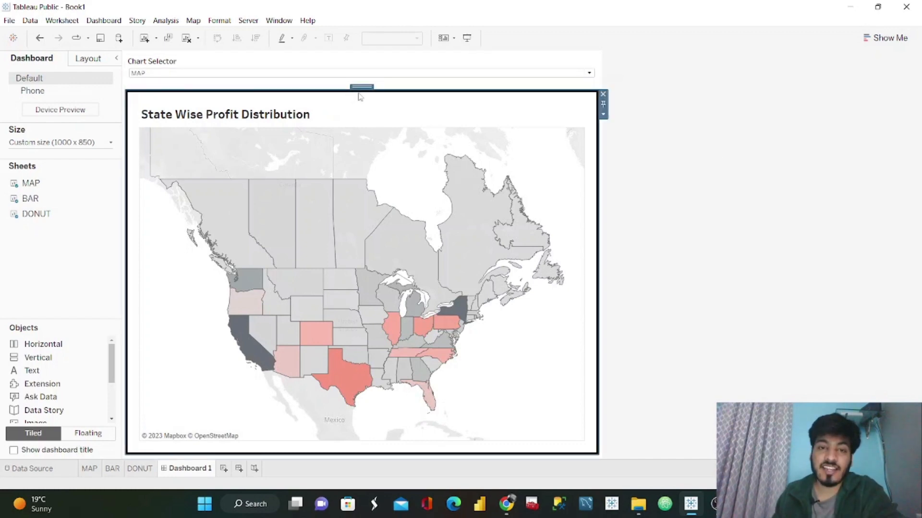
pyautogui.click(108, 62)
pyautogui.click(323, 115)
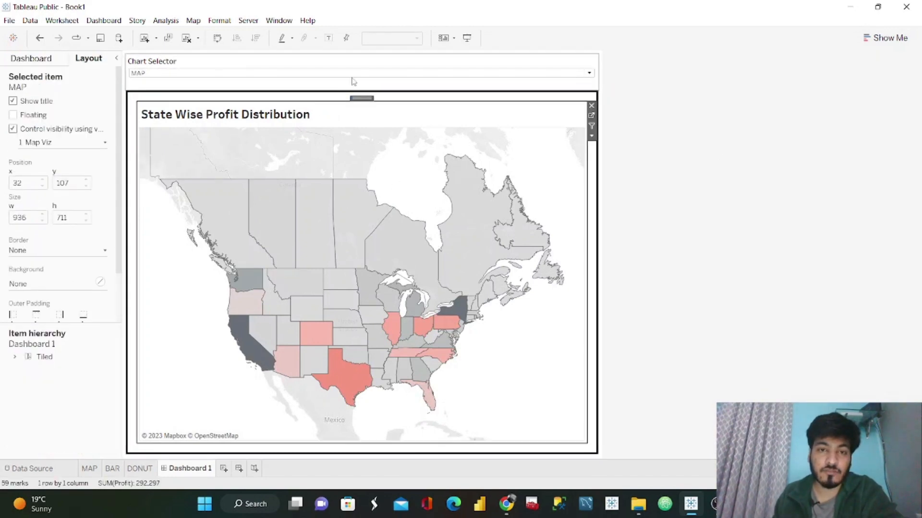
pyautogui.doubleClick(361, 98)
pyautogui.click(56, 237)
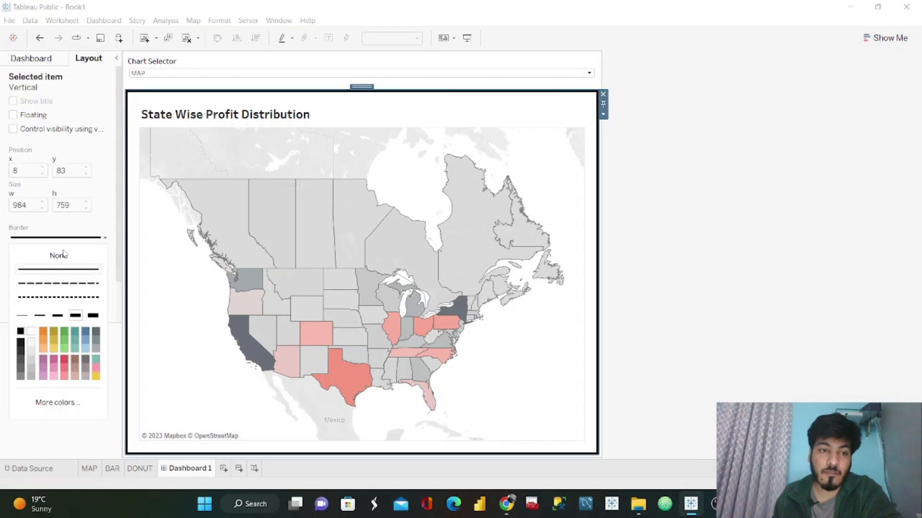
pyautogui.click(59, 257)
pyautogui.click(919, 247)
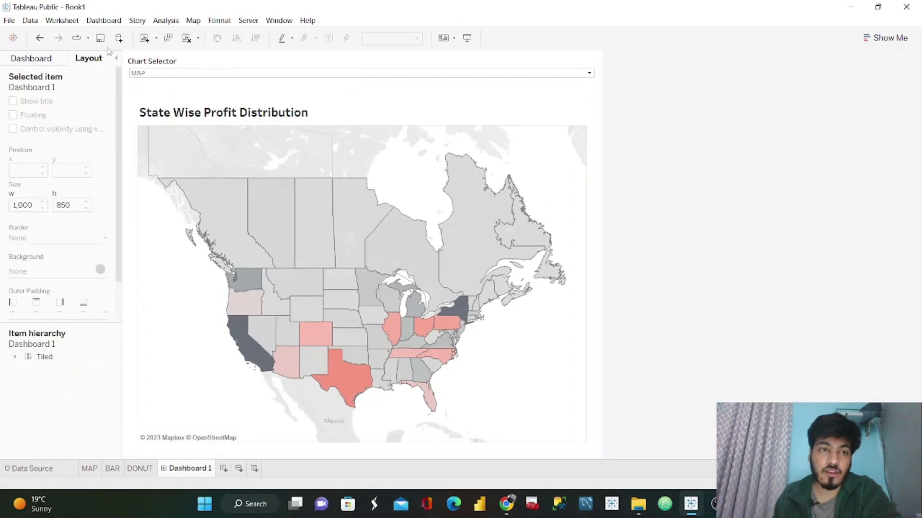
# Show the dashboard title and replace its text with "Dynamic Zone Visibility"
pyautogui.click(30, 59)
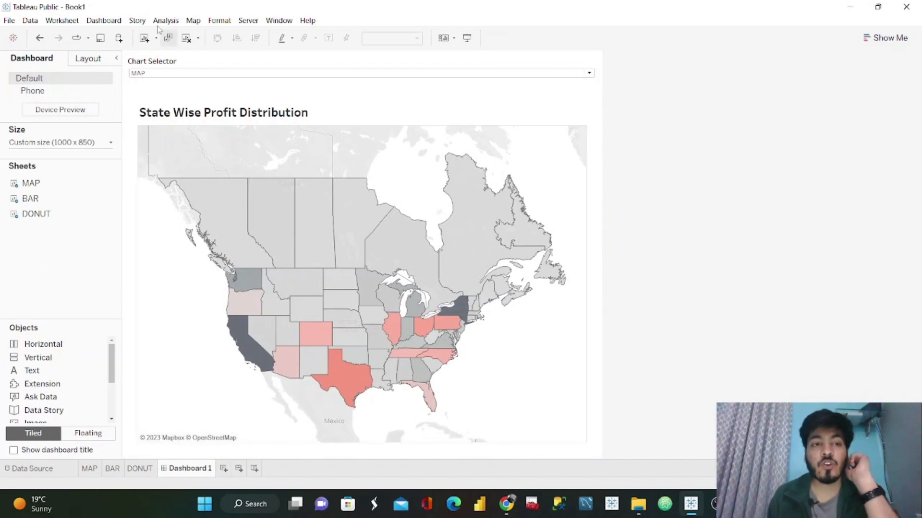
pyautogui.click(103, 21)
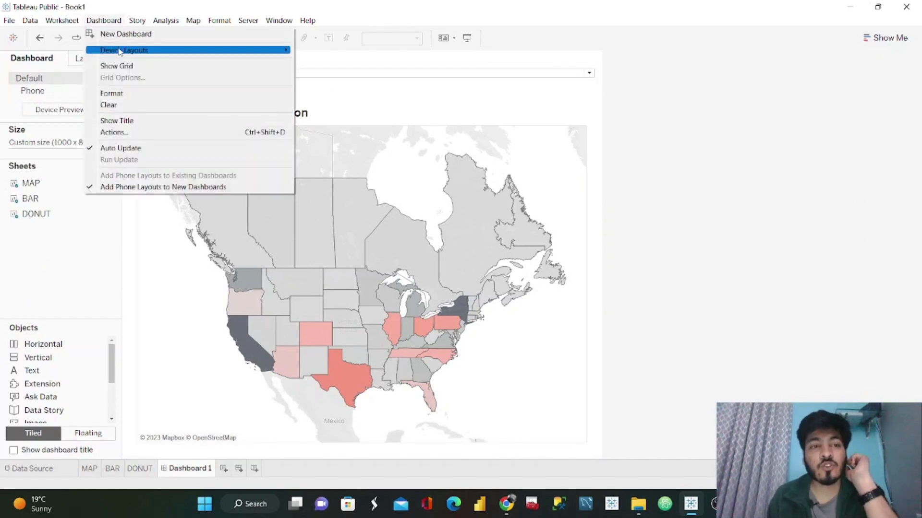
pyautogui.click(118, 121)
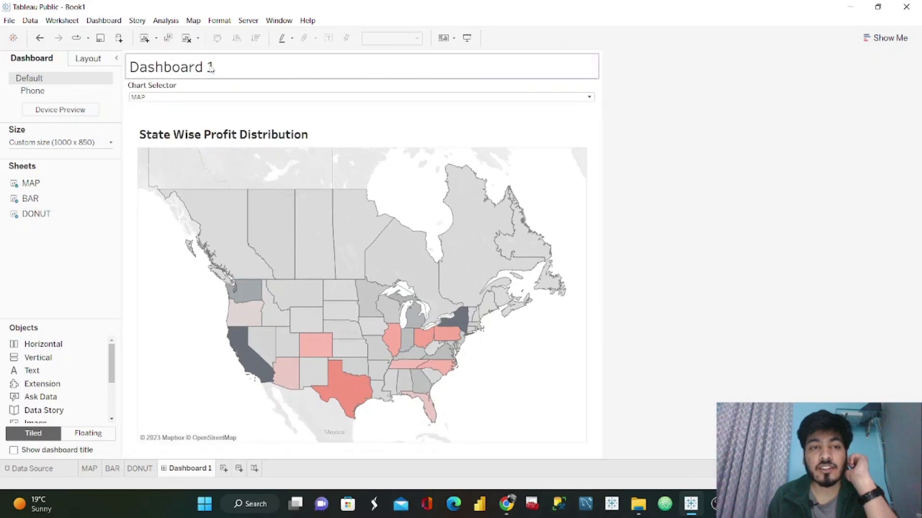
pyautogui.doubleClick(211, 68)
pyautogui.moveTo(469, 210); pyautogui.dragTo(272, 197)
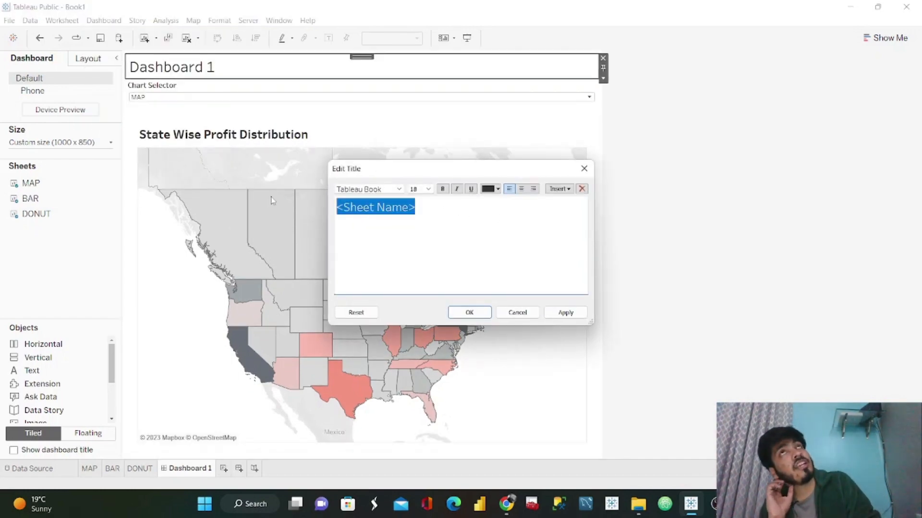
pyautogui.write('Dynamic Zone V')
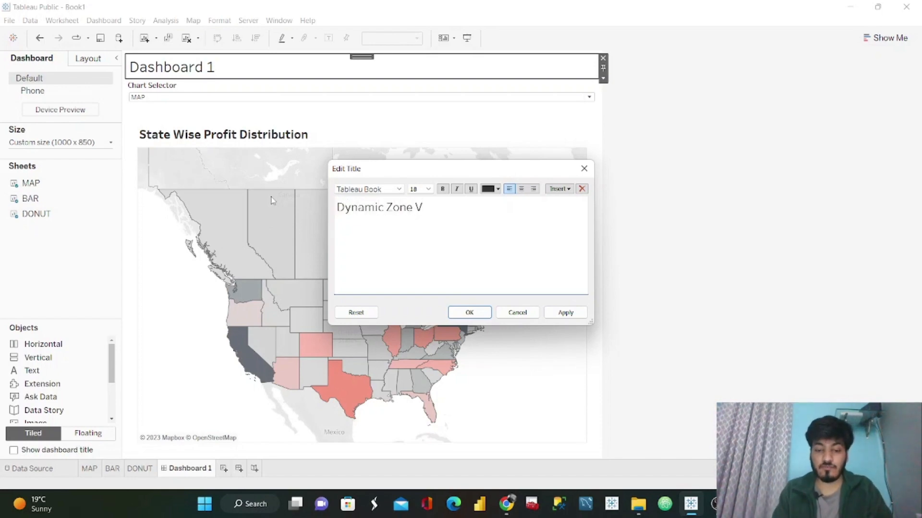
pyautogui.write('isibility')
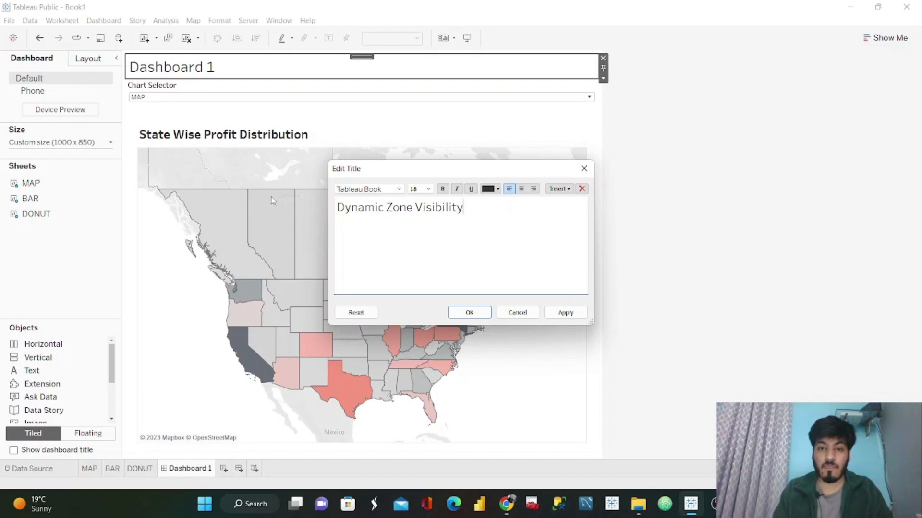
# Format the whole dashboard title in Tableau Medium with a slate gray colour and apply the title changes
pyautogui.hotkey('ctrl', 'a')
pyautogui.click(398, 189)
pyautogui.click(391, 234)
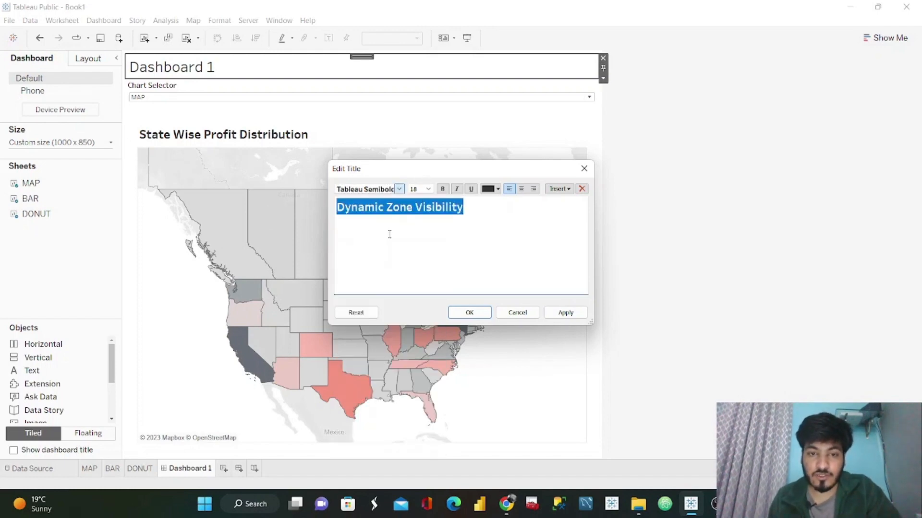
pyautogui.click(390, 189)
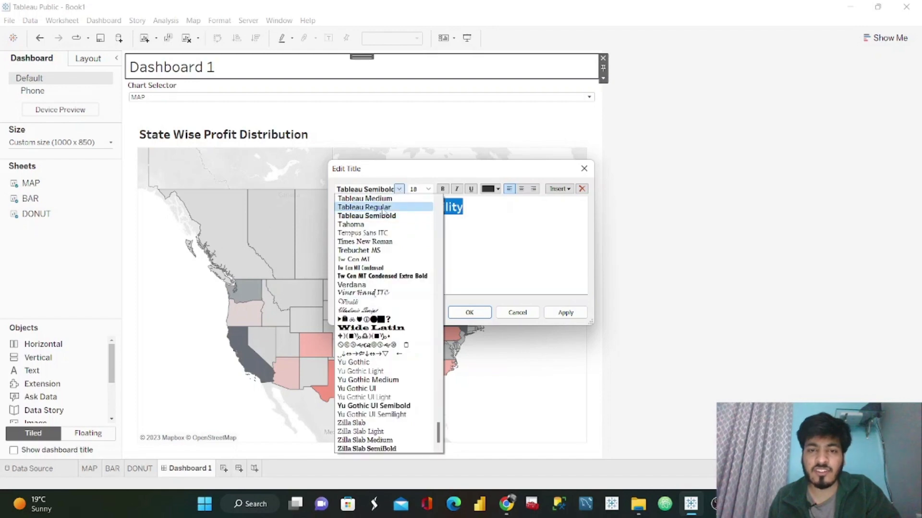
pyautogui.click(409, 201)
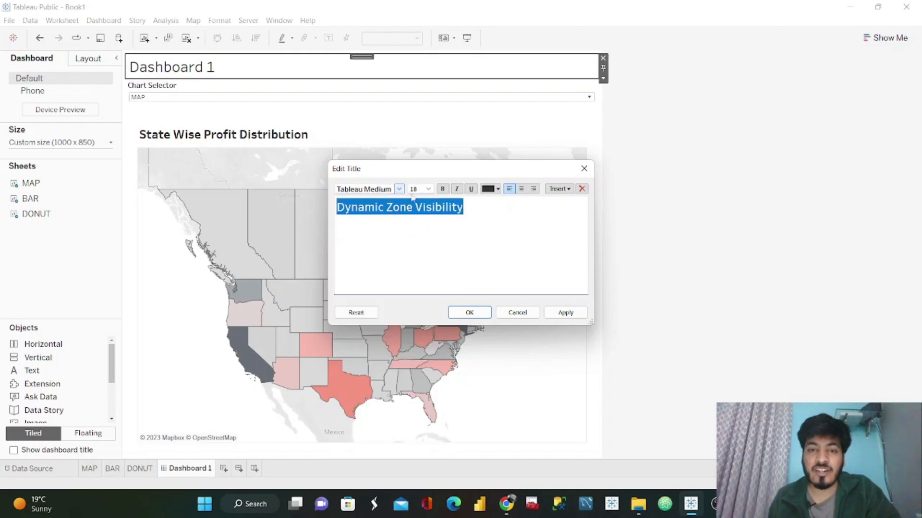
pyautogui.click(491, 191)
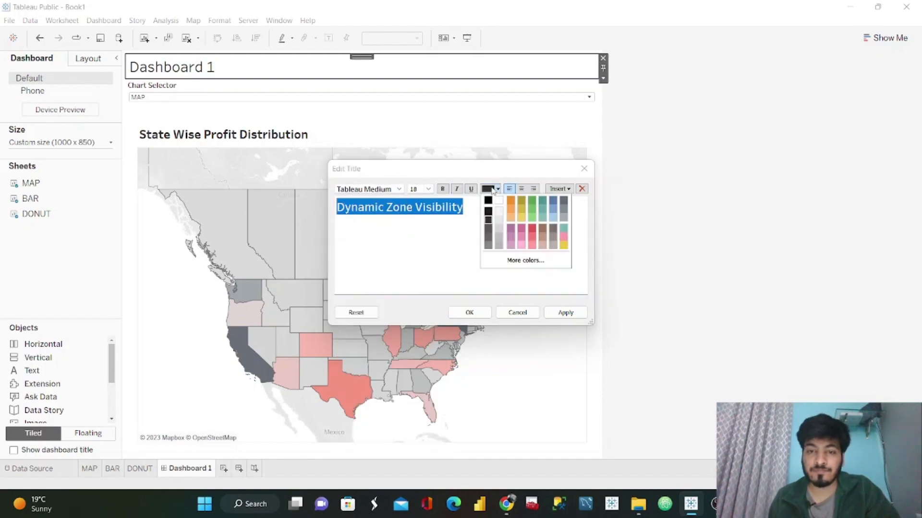
pyautogui.click(564, 202)
pyautogui.click(566, 313)
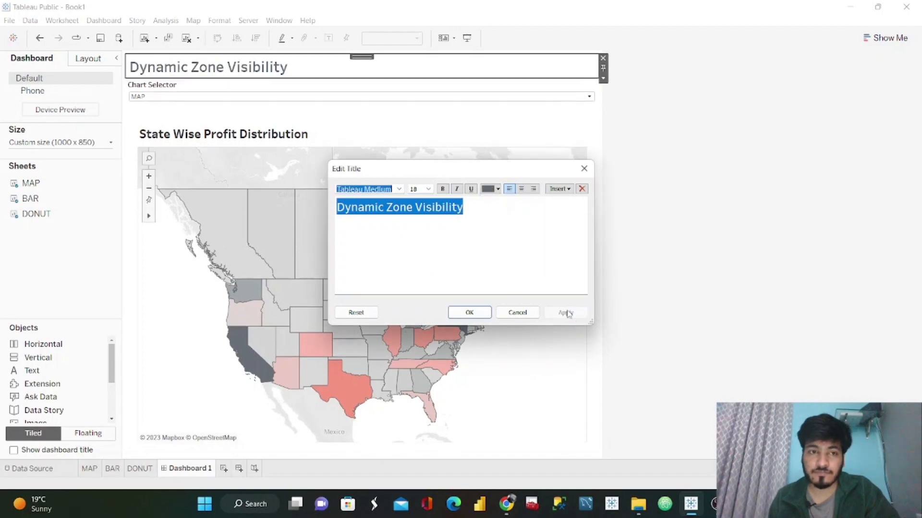
pyautogui.click(469, 313)
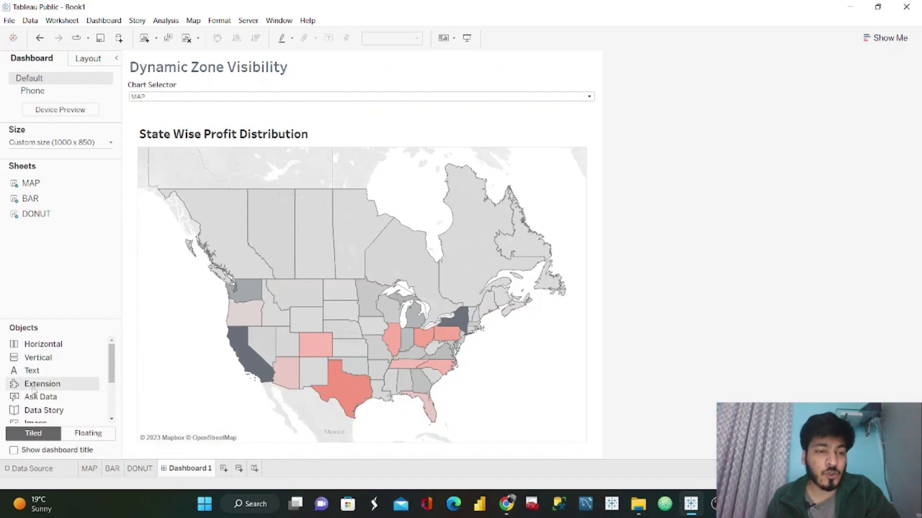
# Insert a Blank object between the dashboard title and the Chart Selector and give it a solid black background
pyautogui.scroll(-3, 113, 366)
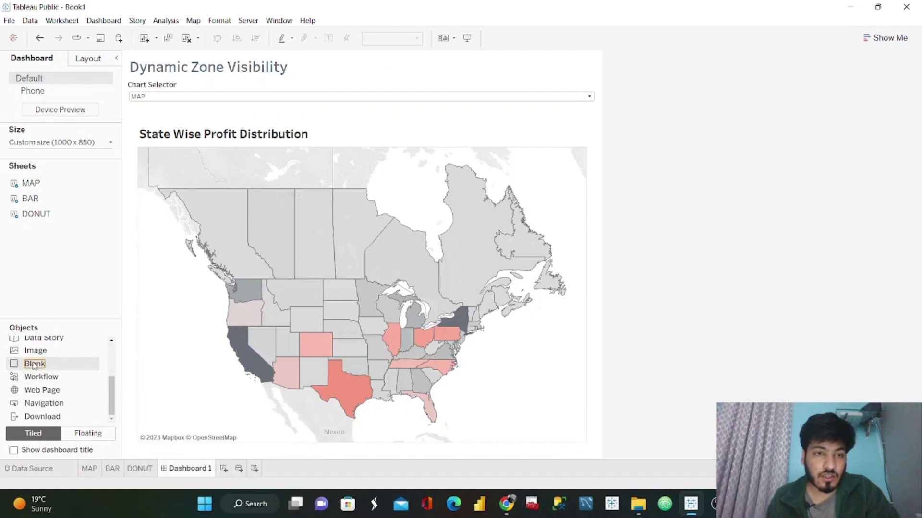
pyautogui.moveTo(263, 80); pyautogui.dragTo(265, 77)
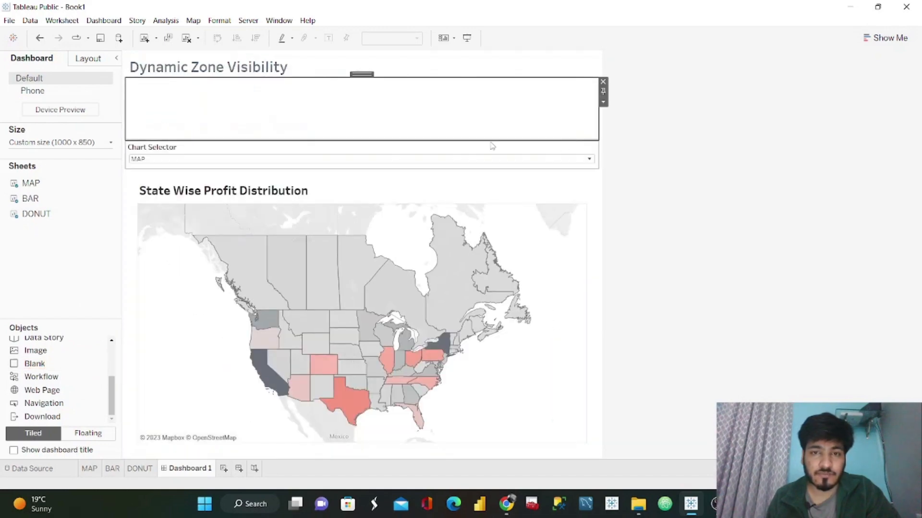
pyautogui.click(603, 103)
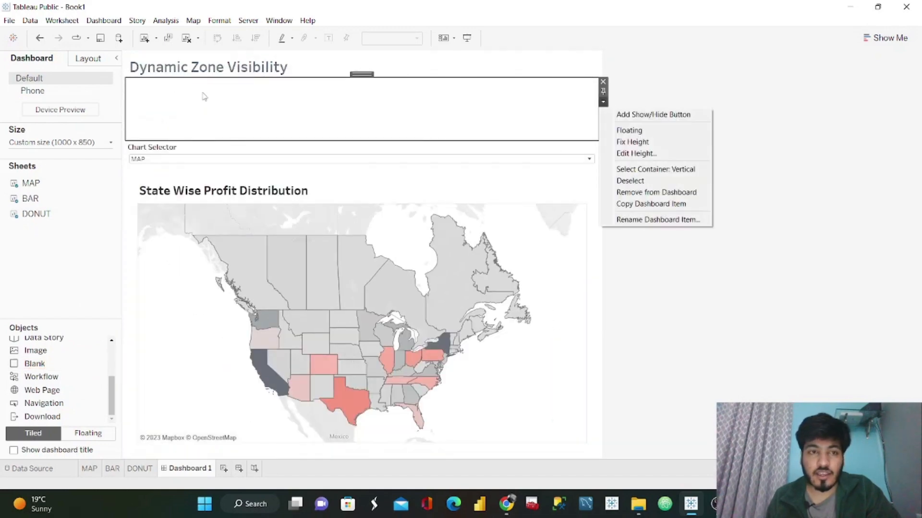
pyautogui.click(78, 59)
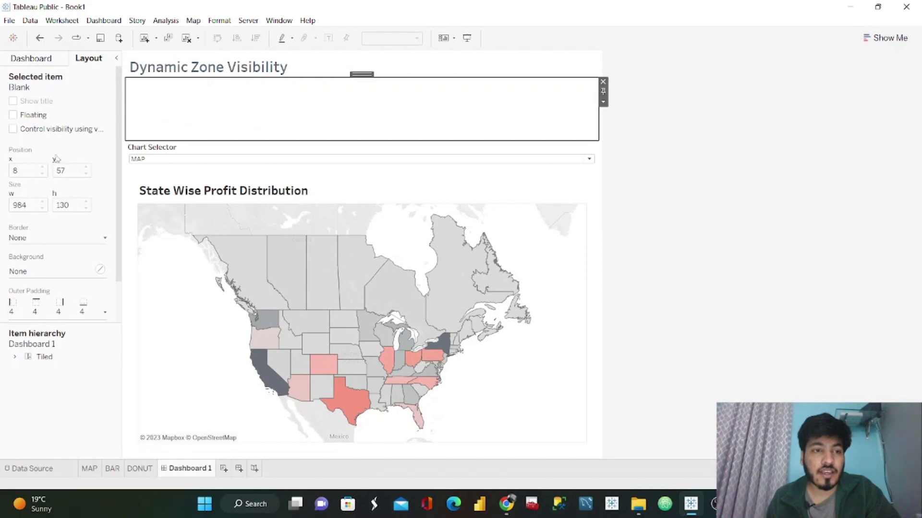
pyautogui.click(80, 243)
pyautogui.click(82, 246)
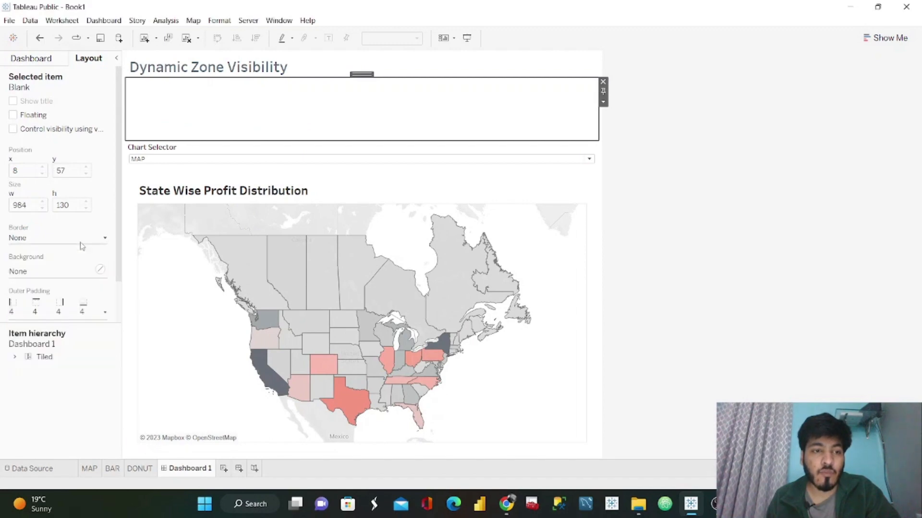
pyautogui.click(90, 272)
pyautogui.click(24, 309)
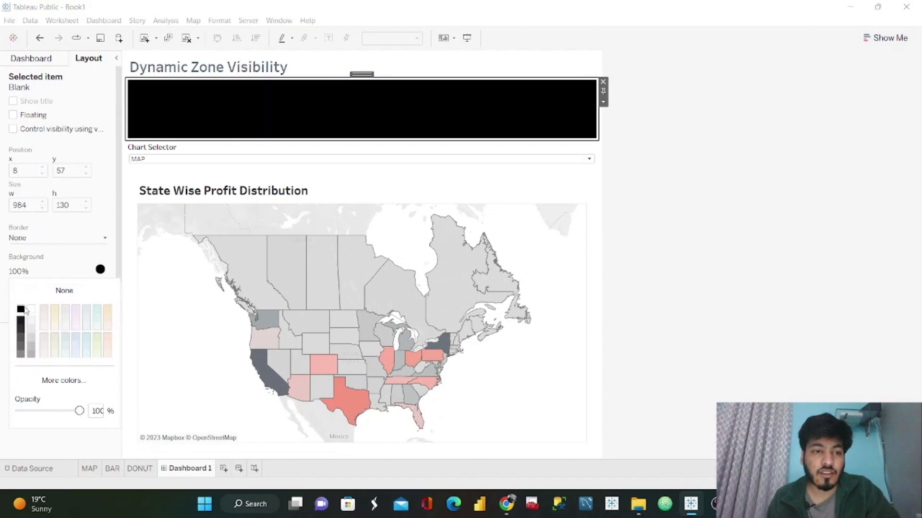
# Set the height of the black Blank object below the dashboard title to 10 pixels so it forms a thin divider line
pyautogui.click(603, 102)
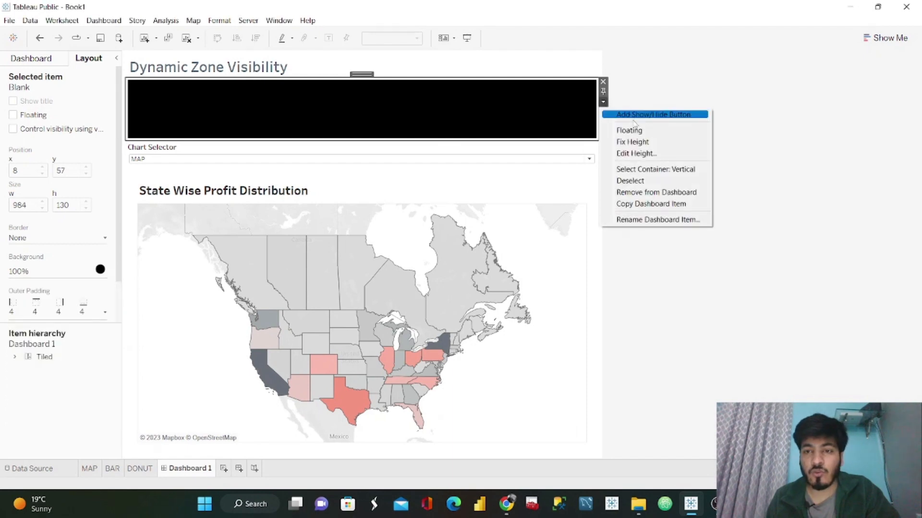
pyautogui.click(635, 153)
pyautogui.write('1')
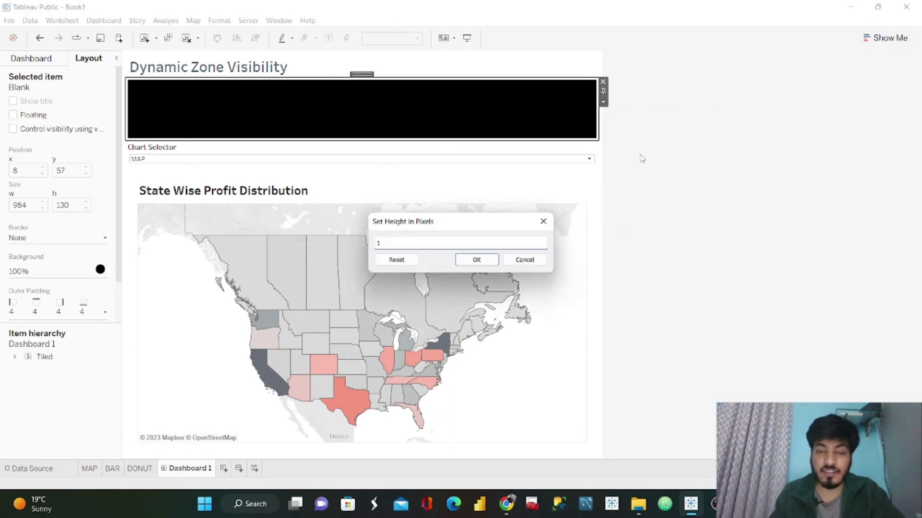
pyautogui.write(',0')
pyautogui.press('Return')
pyautogui.click(644, 129)
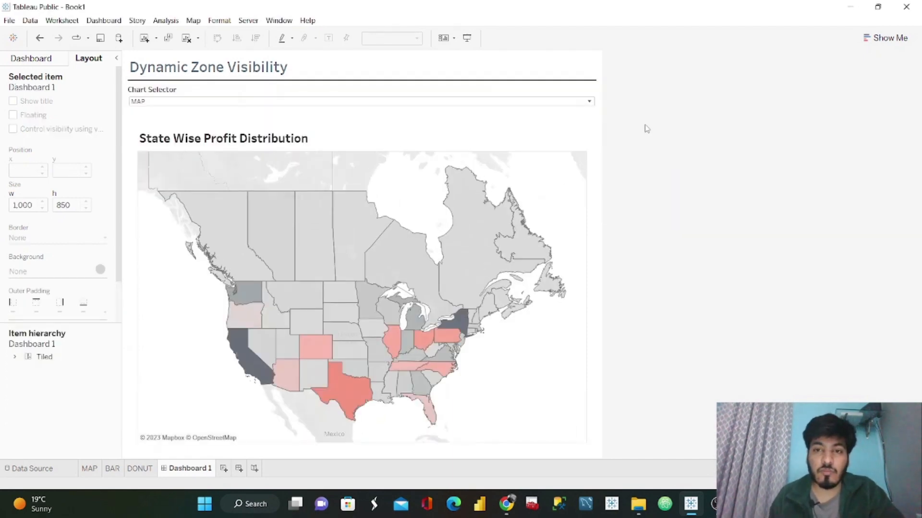
# Give the outer vertical container around the whole dashboard a solid black border in the second-thickest line weight
pyautogui.click(29, 62)
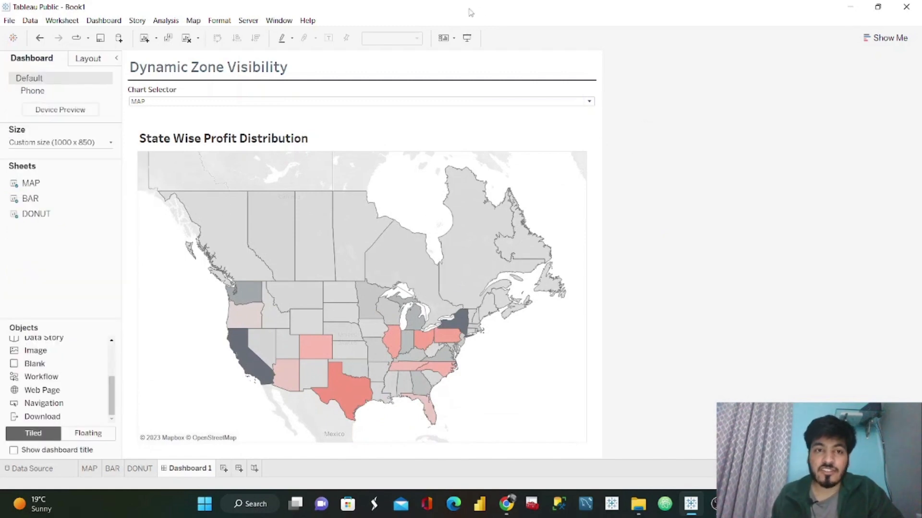
pyautogui.click(292, 65)
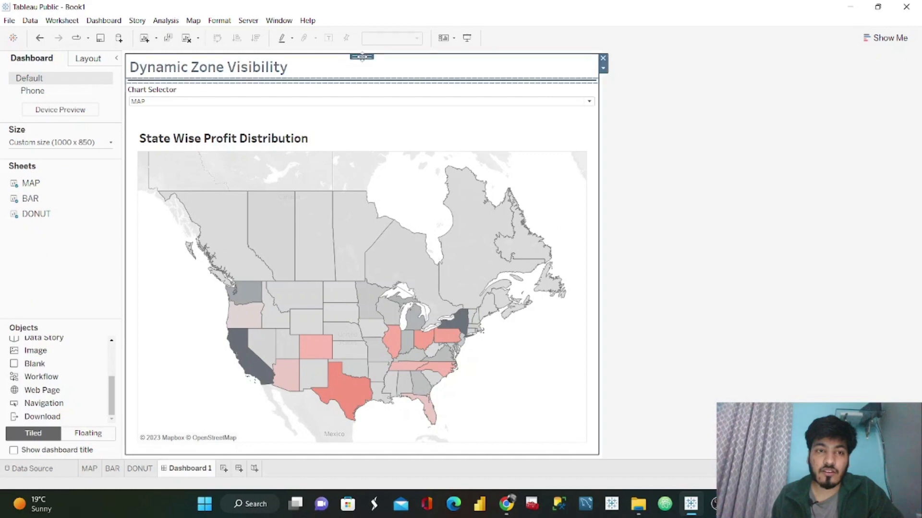
pyautogui.click(88, 58)
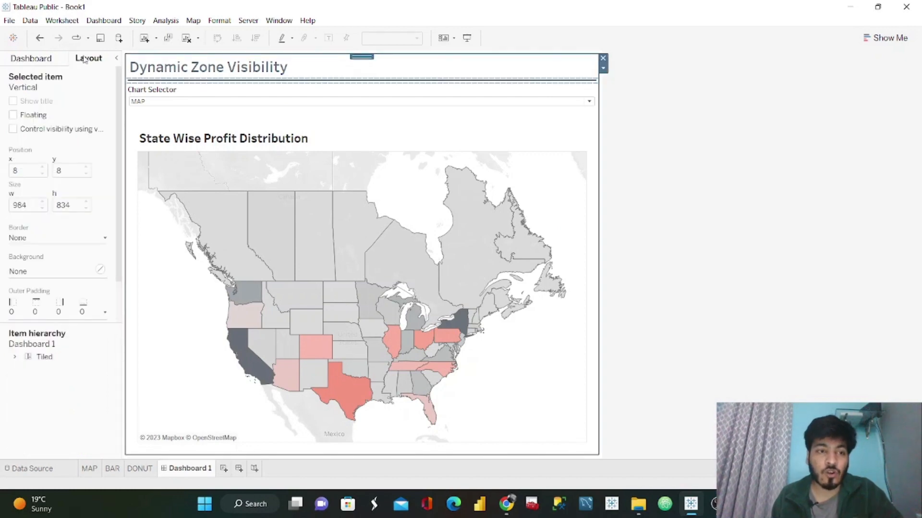
pyautogui.click(96, 242)
pyautogui.click(76, 269)
pyautogui.click(76, 315)
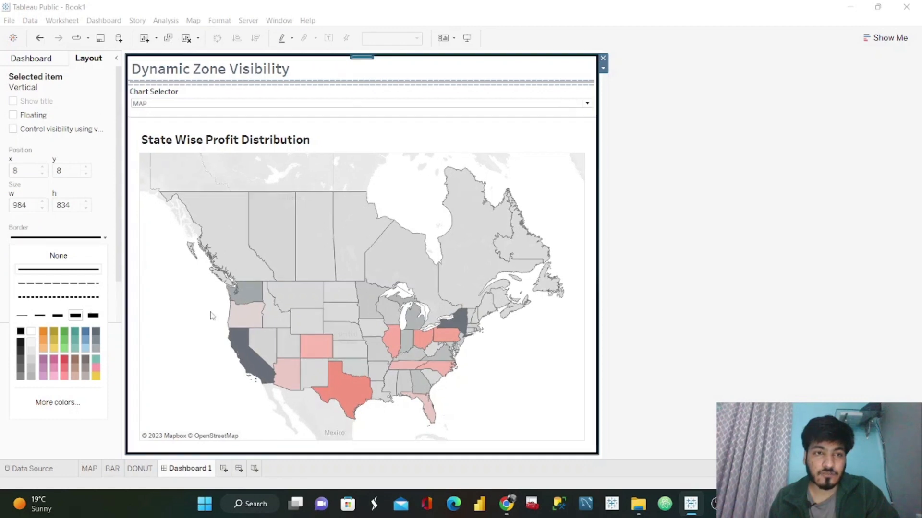
pyautogui.click(806, 208)
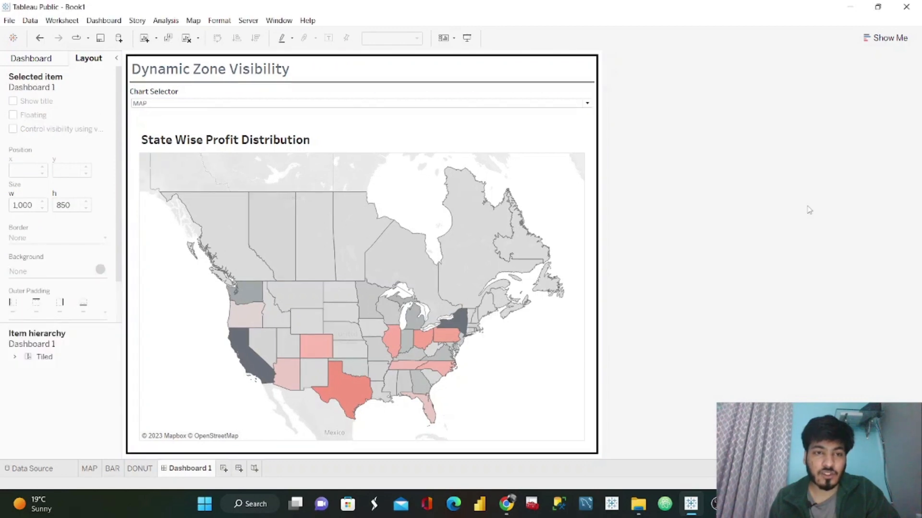
# Show the finished dashboard in presentation mode
pyautogui.click(466, 38)
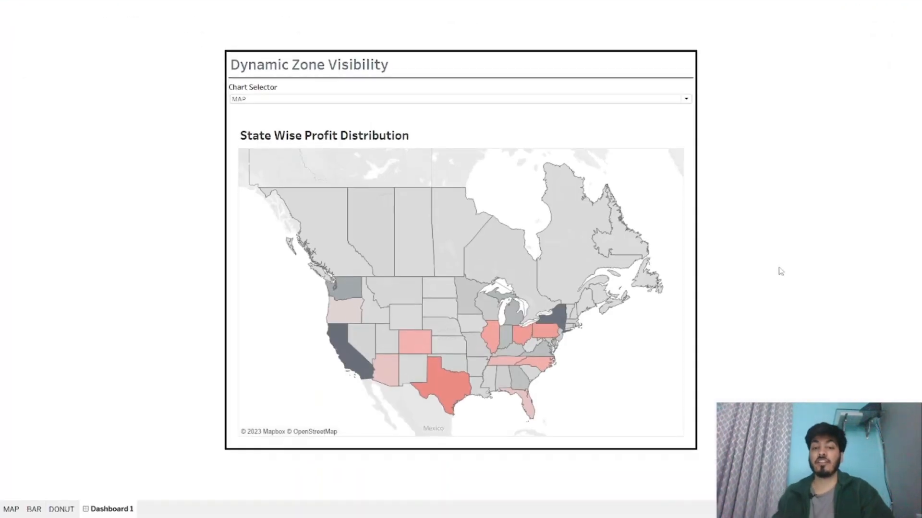